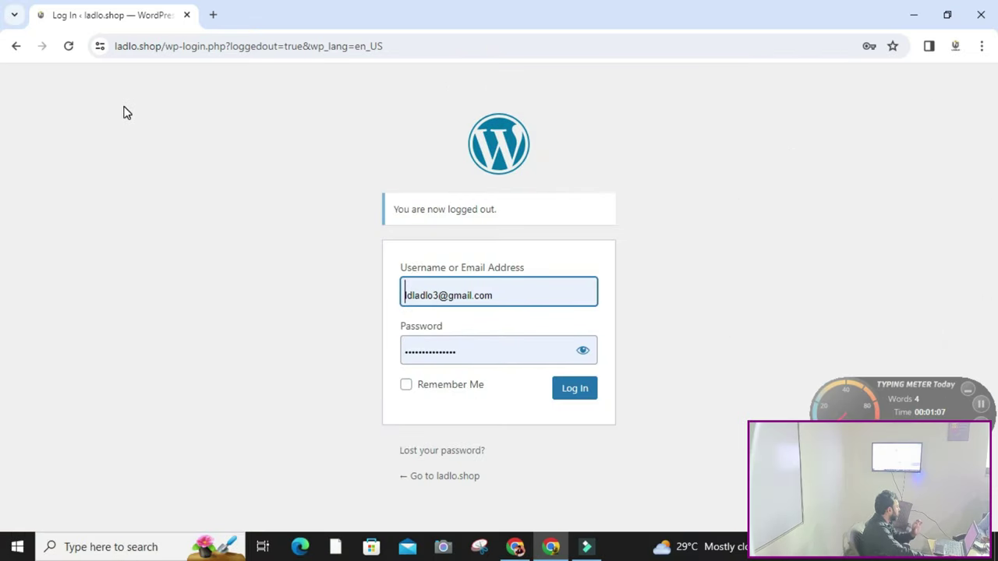
left_click_drag(163, 51, 218, 16)
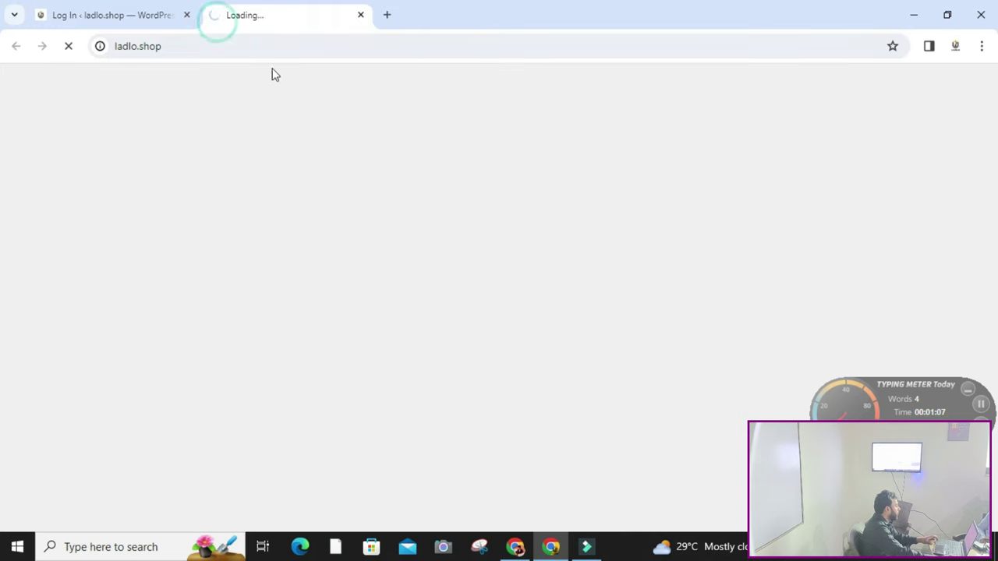
left_click(496, 54)
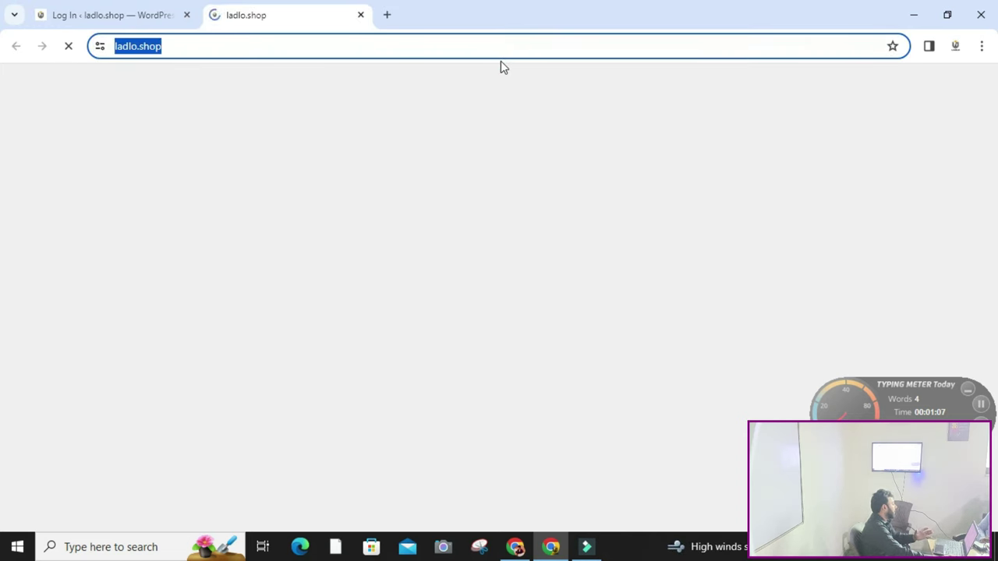
left_click(513, 52)
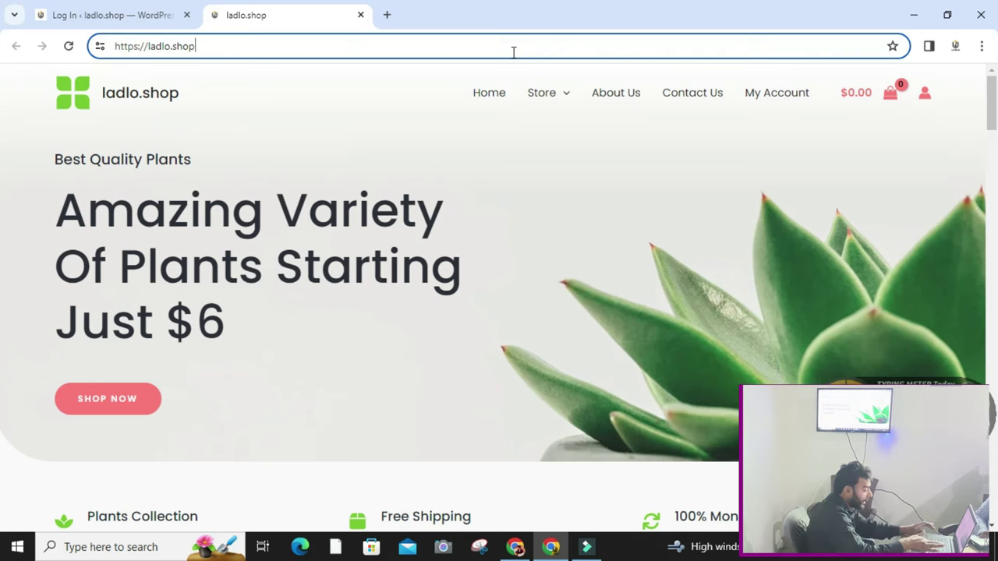
type("/")
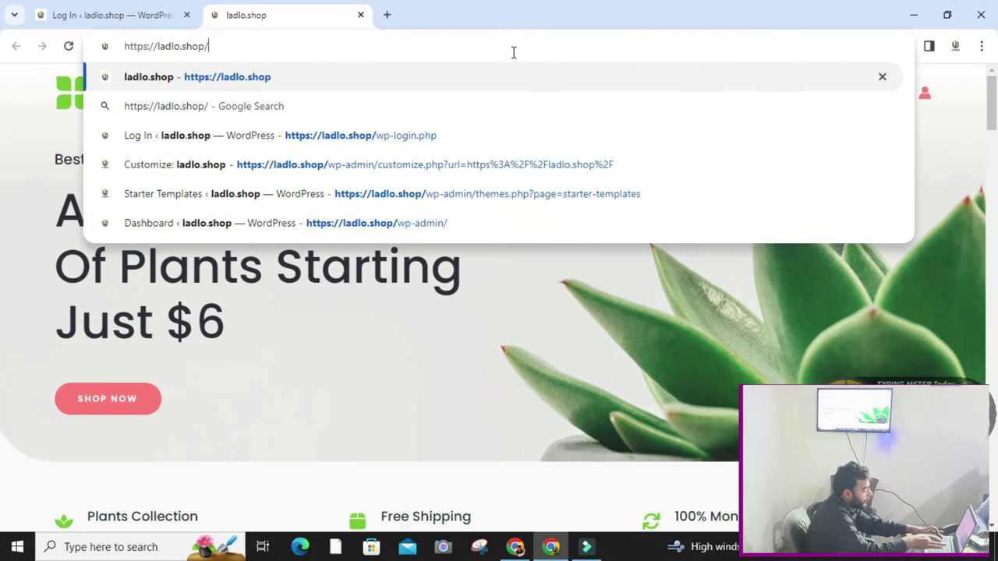
type("wp")
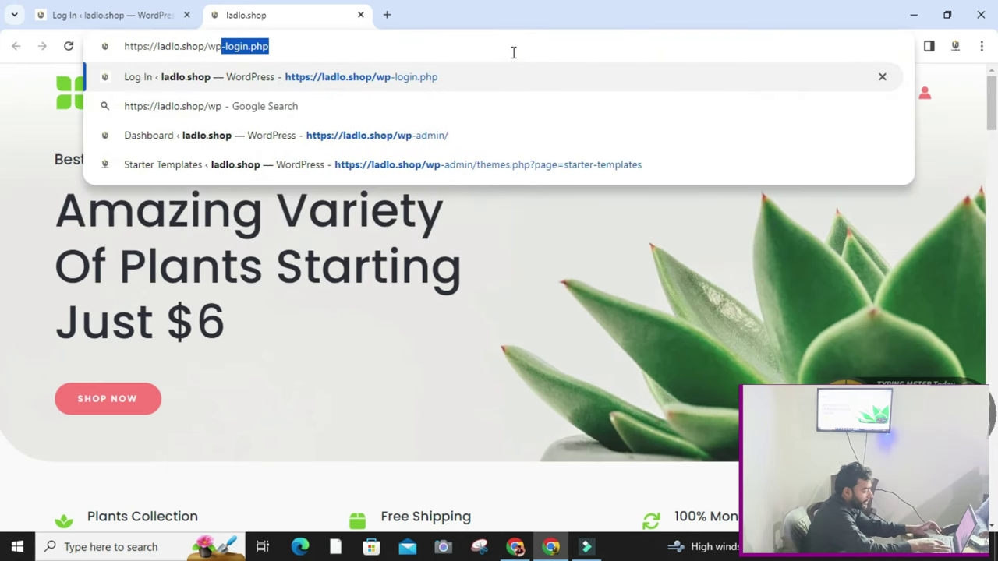
type("-admin")
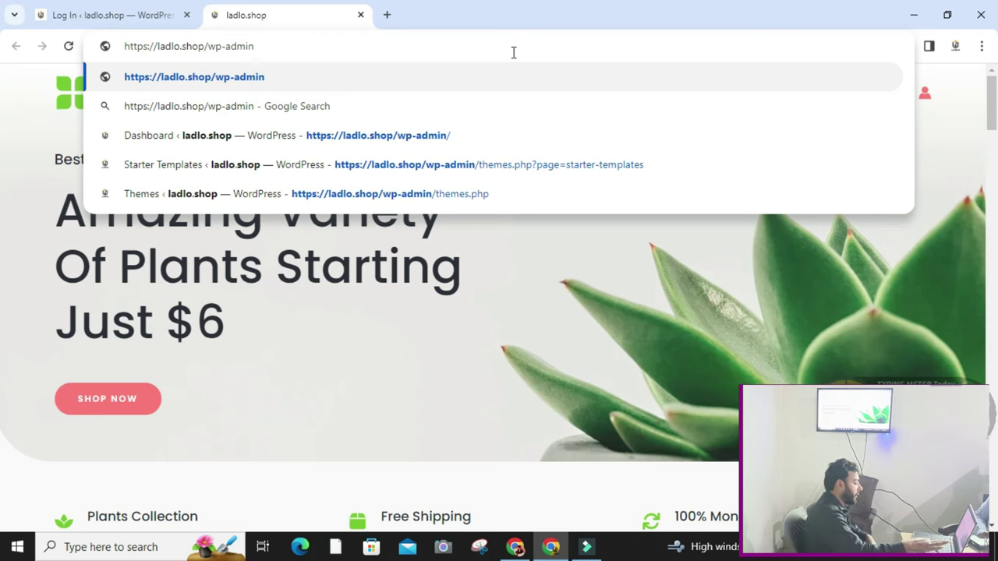
key("Return")
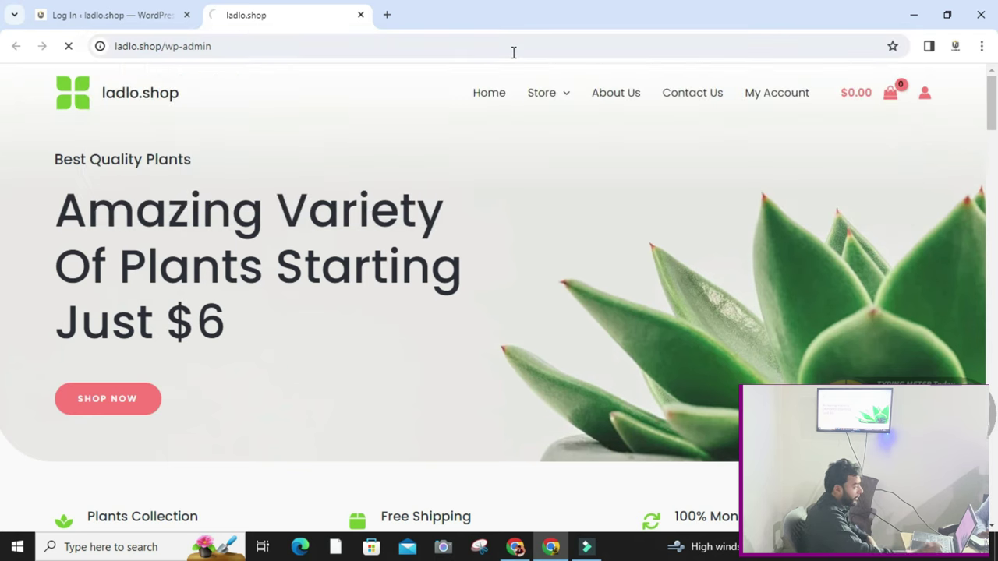
Compare the two WordPress login pages and log in from the original one with the prefilled credentials
left_click(142, 28)
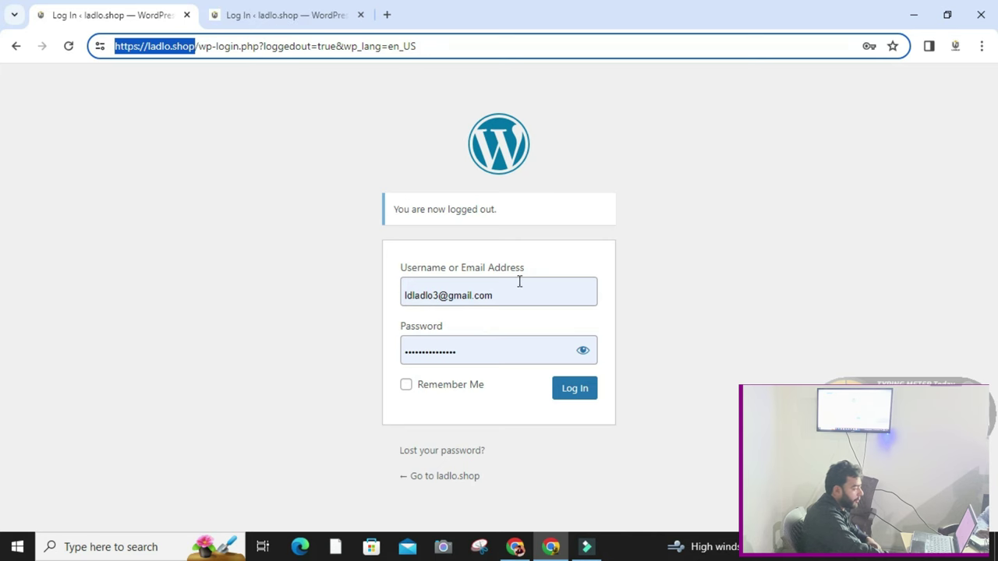
left_click(292, 7)
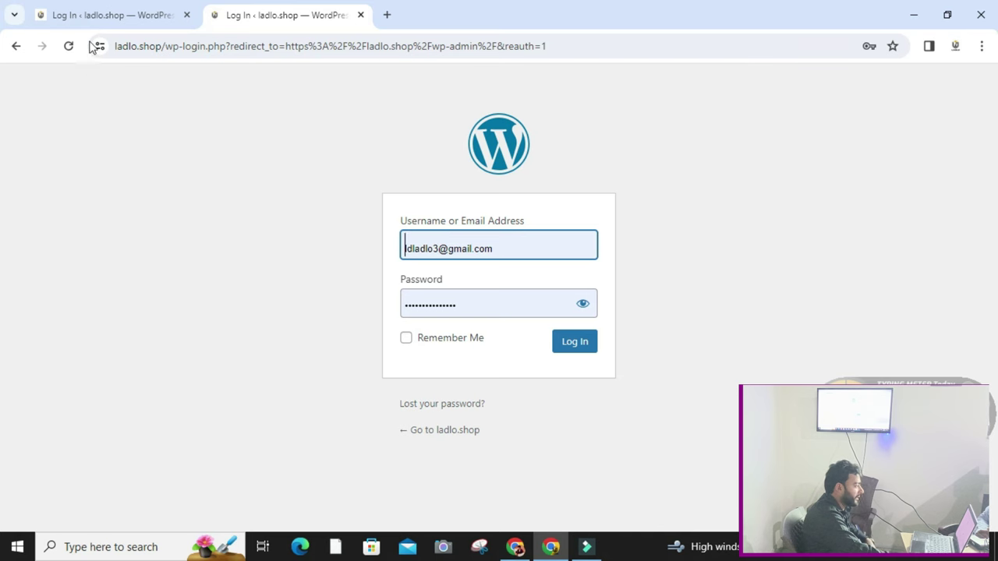
left_click(109, 15)
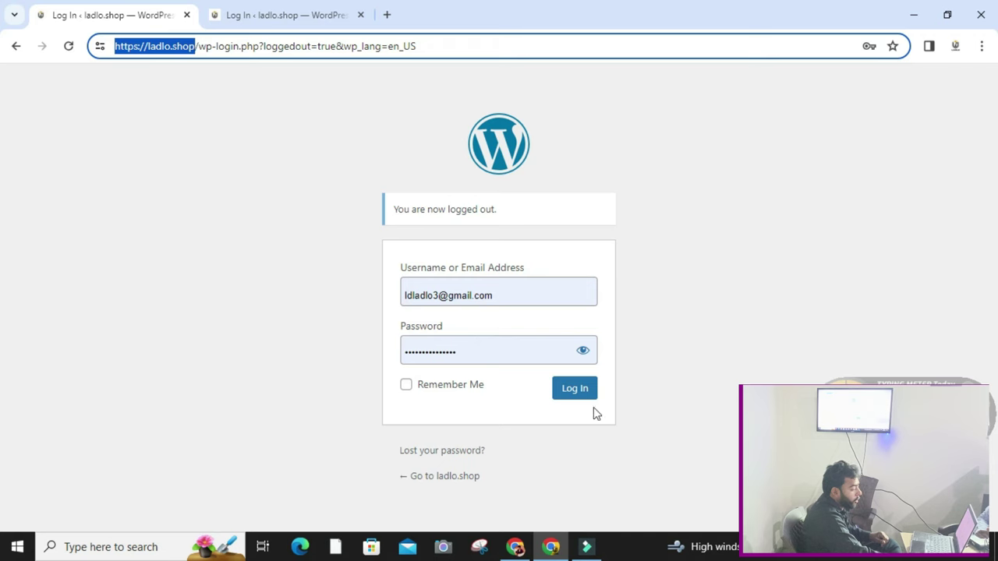
left_click(573, 390)
left_click(573, 390)
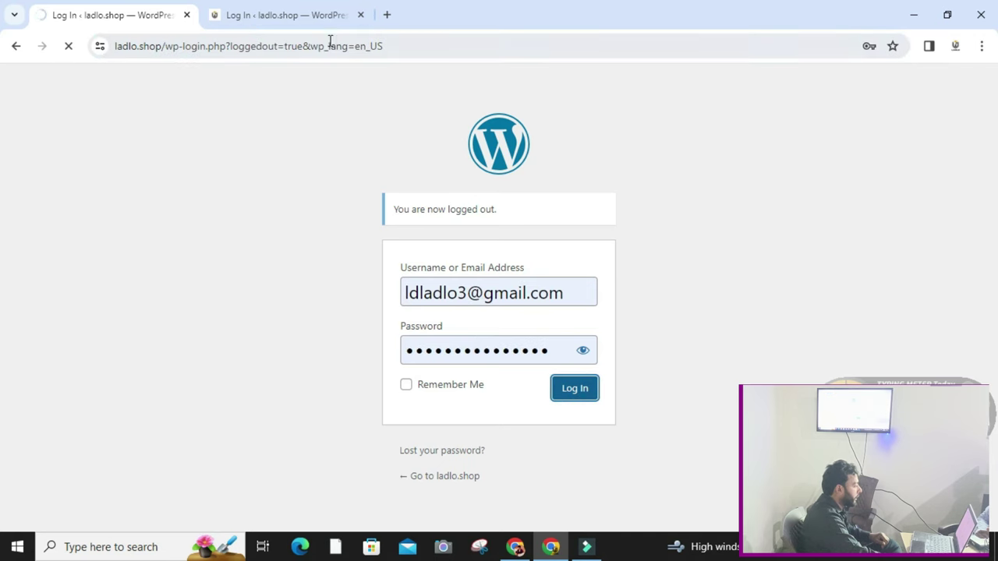
Strip the login path from the second tab's address to load the ladlo.shop home page, and look through it
left_click(316, 11)
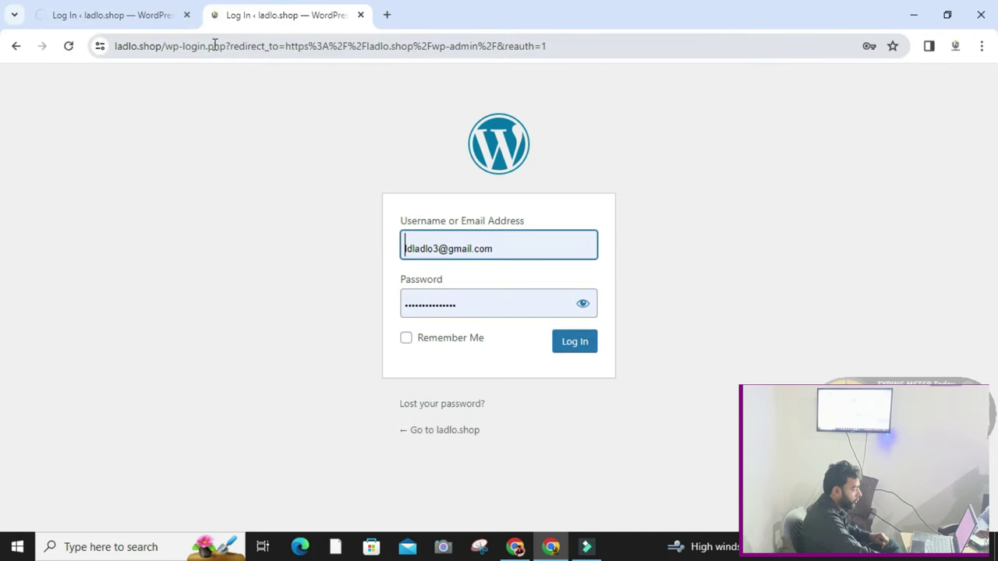
left_click_drag(164, 44, 690, 85)
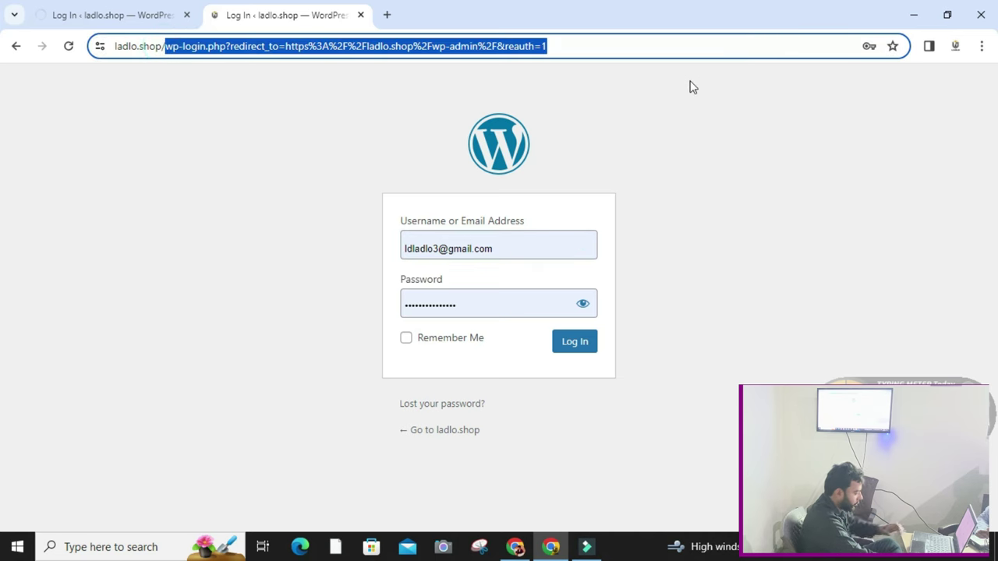
key("BackSpace")
key("Return")
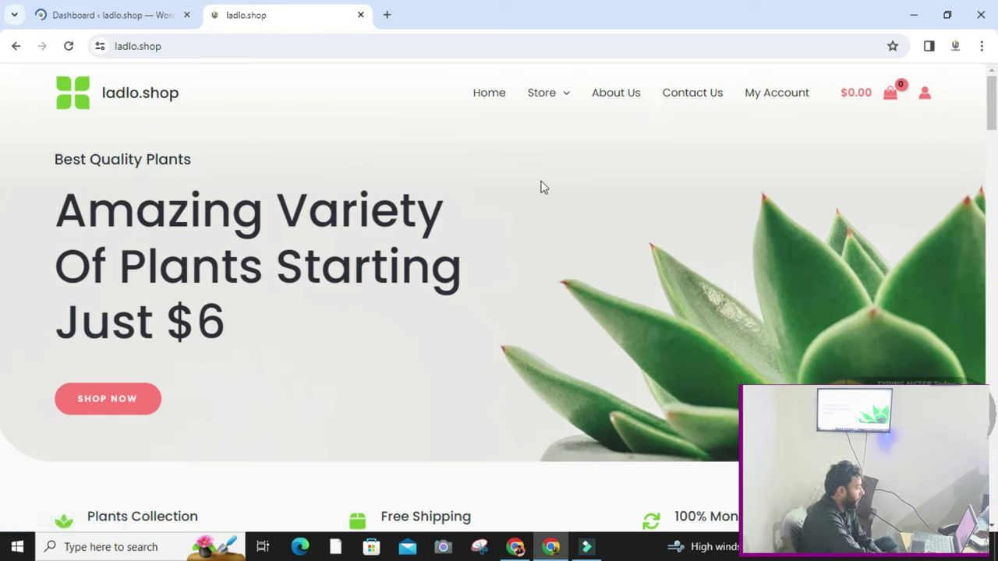
scroll(544, 187, "down", 15)
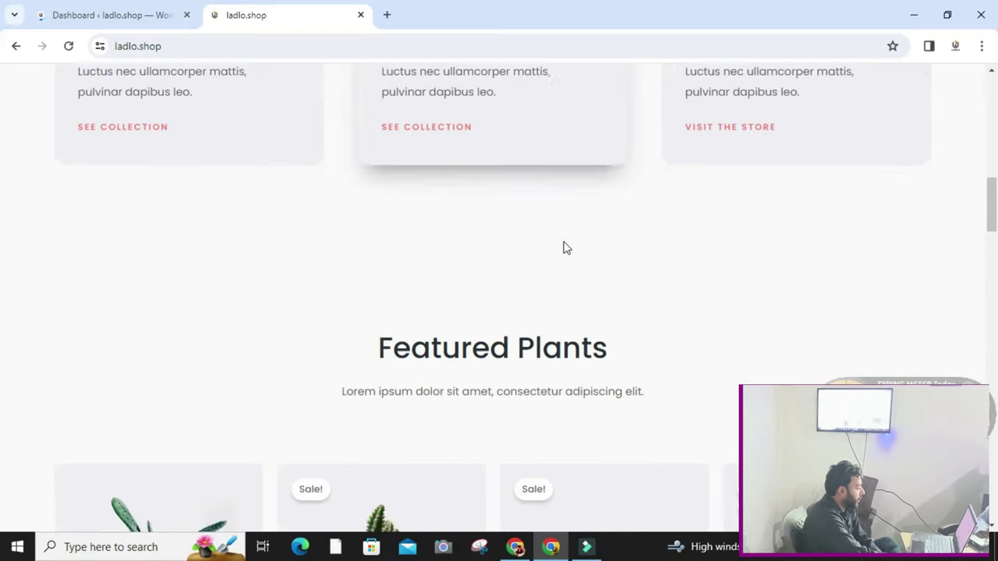
scroll(564, 242, "up", 15)
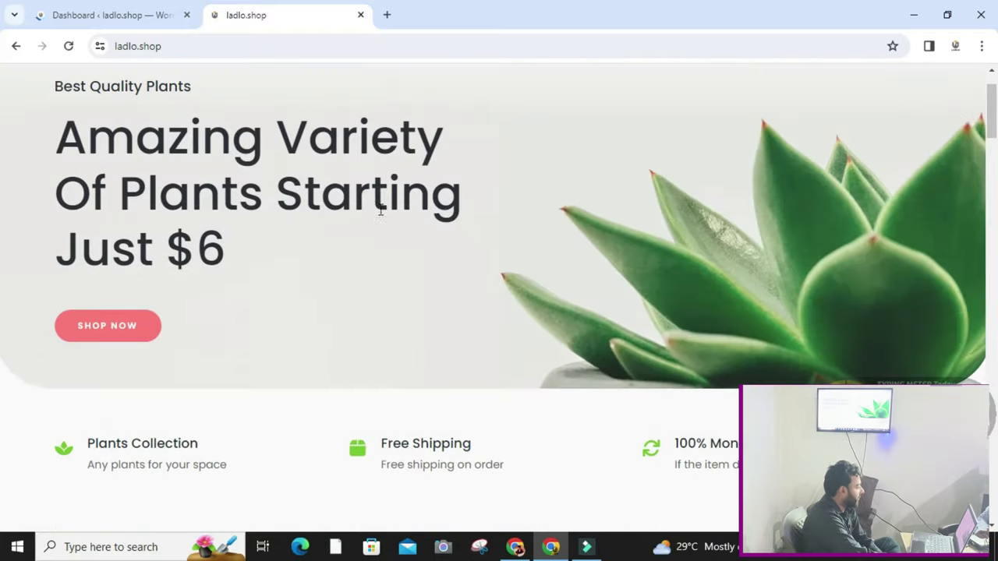
Return to the WordPress admin dashboard of ladlo.shop and open the list of all posts
left_click(85, 14)
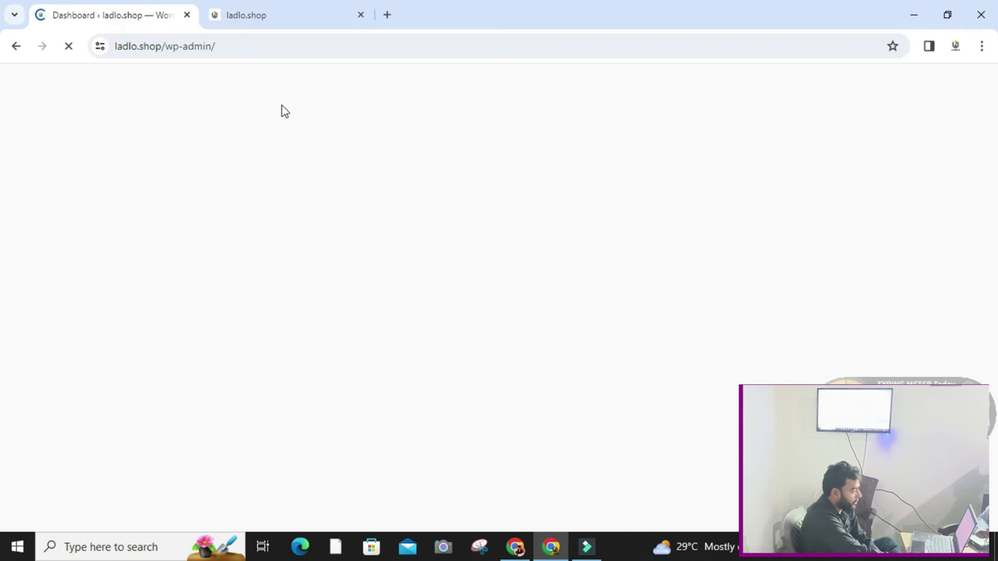
left_click(285, 14)
scroll(566, 225, "up", 1)
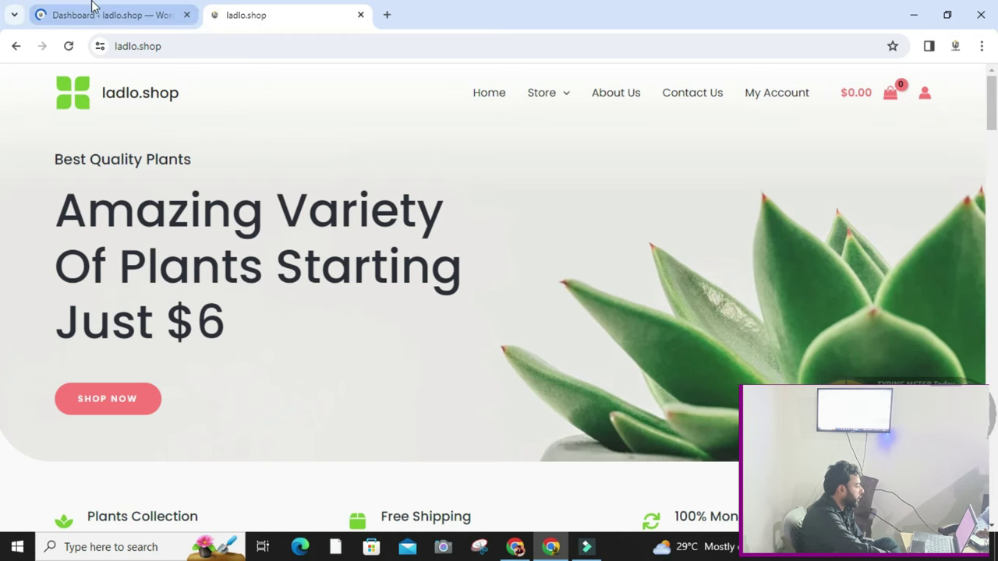
left_click(70, 11)
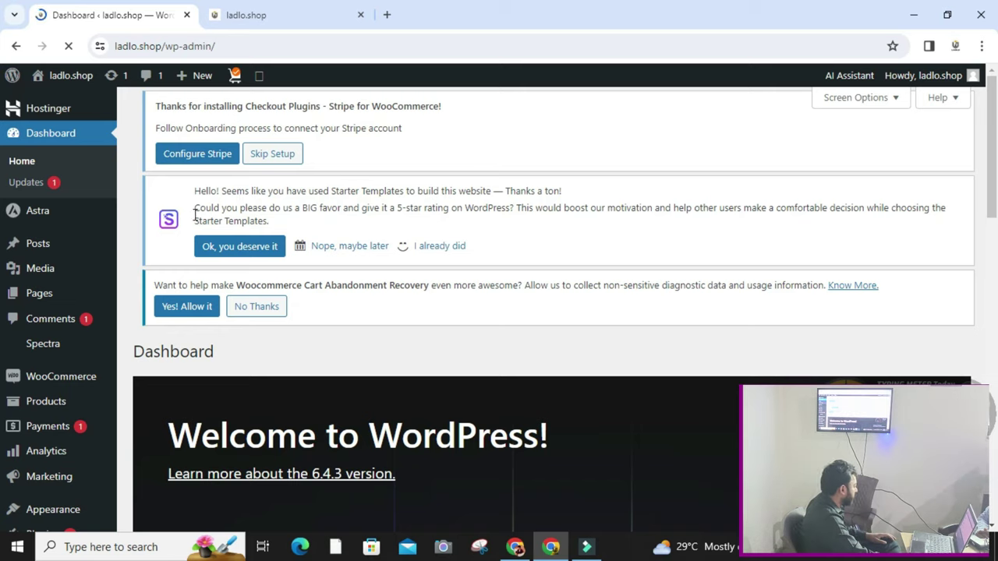
scroll(93, 226, "down", 1)
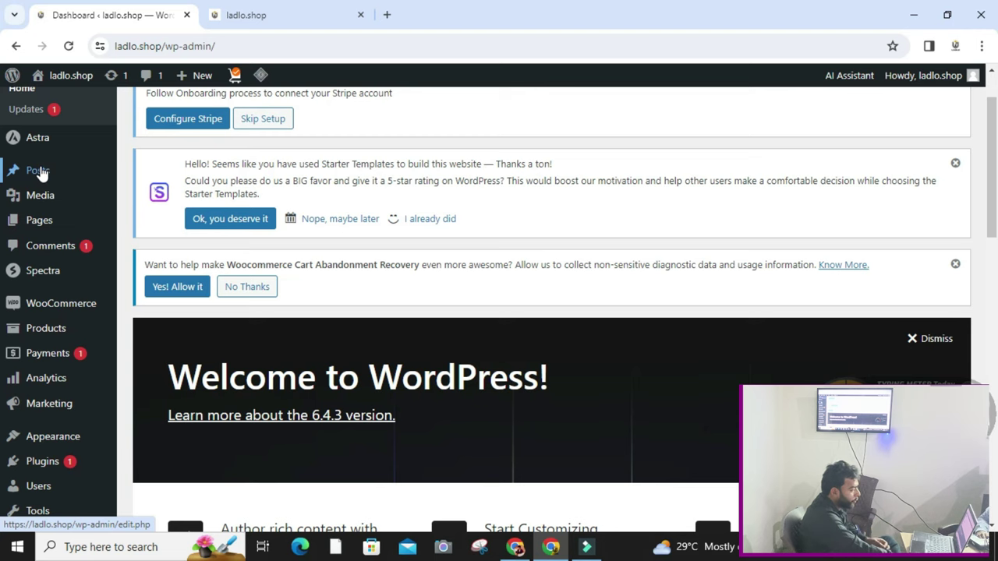
left_click(42, 171)
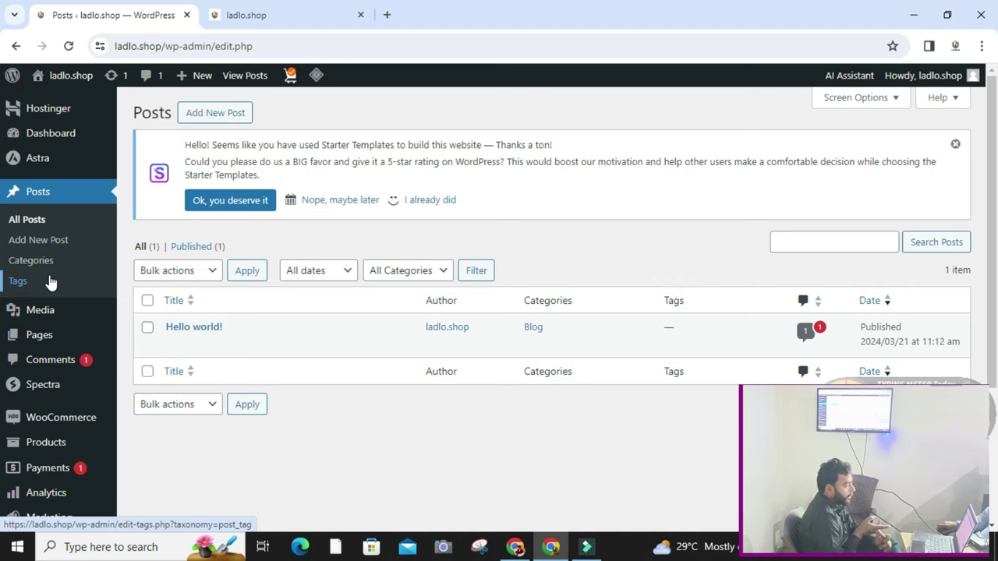
Look over the Media and Pages options of the WordPress admin
scroll(56, 307, "down", 2)
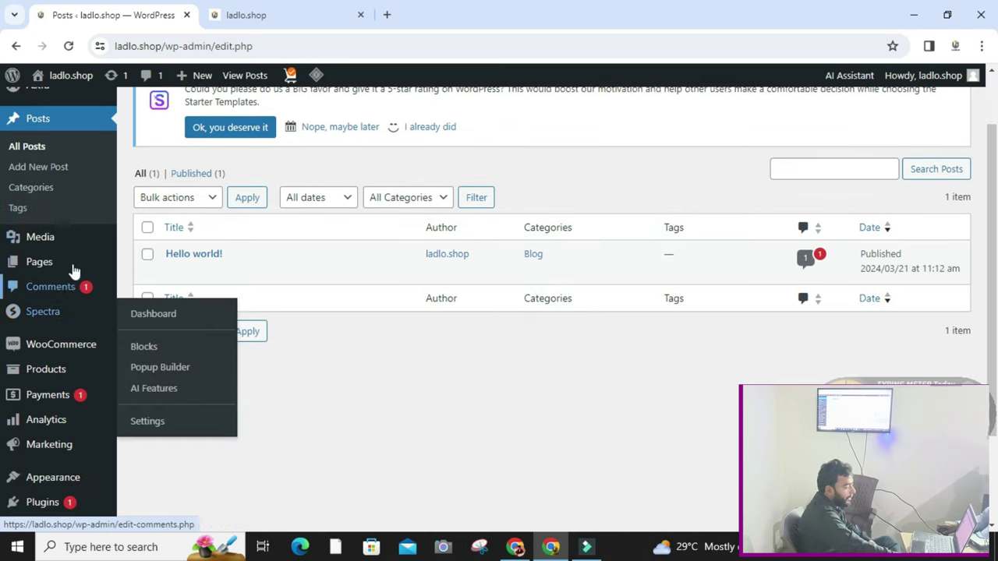
mouse_move(81, 251)
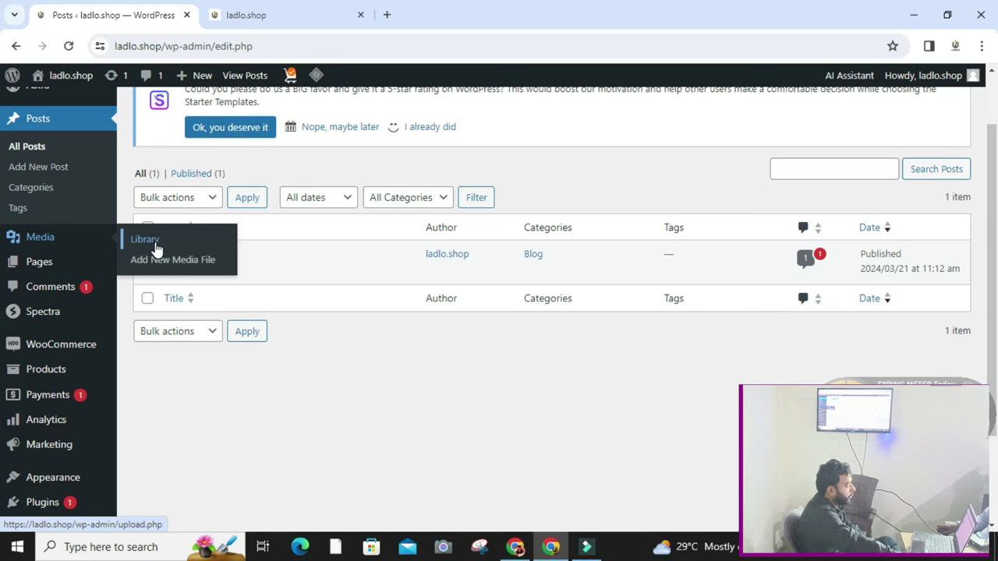
mouse_move(53, 270)
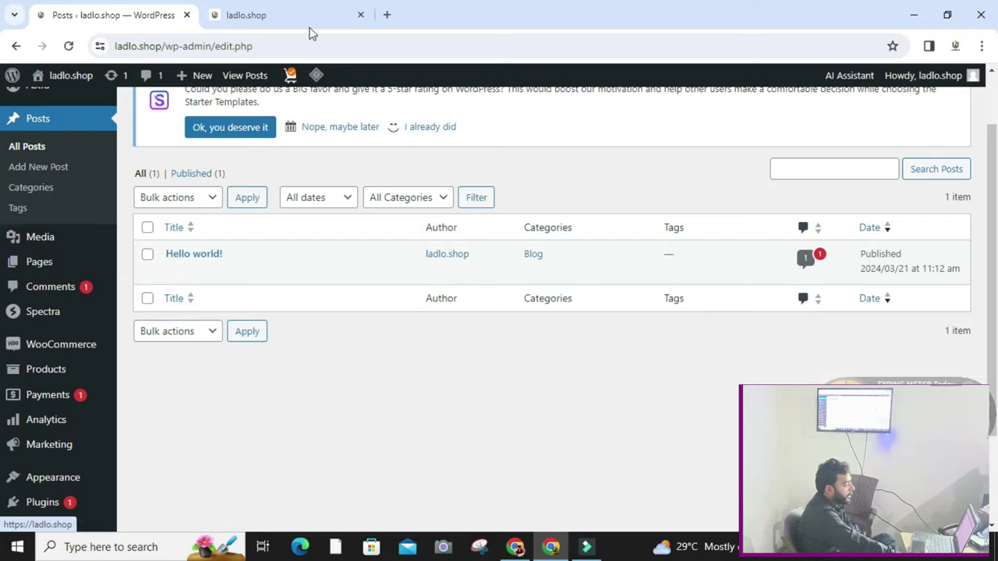
Open the Store page from the live ladlo.shop home page
left_click(308, 18)
scroll(489, 234, "down", 5)
scroll(490, 237, "up", 5)
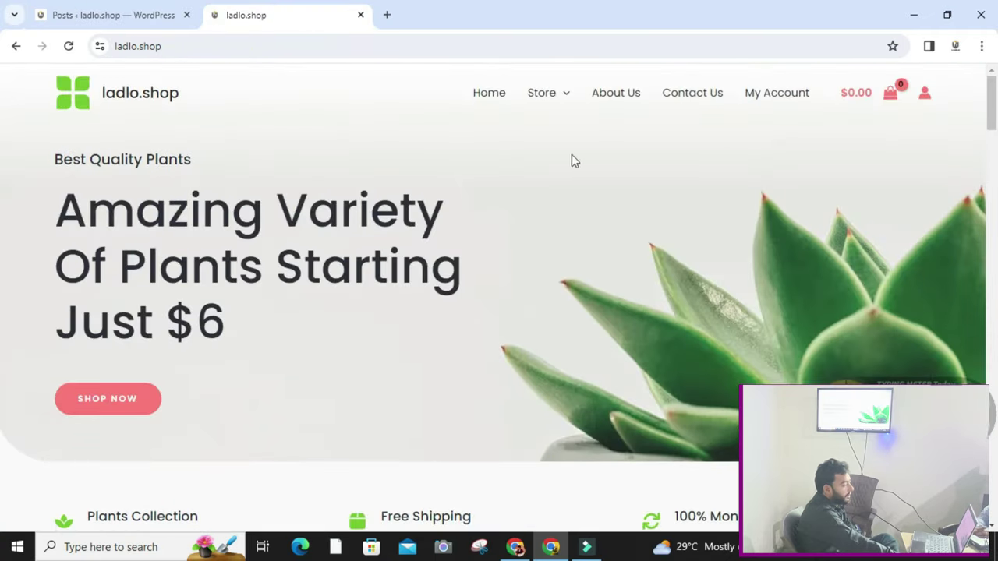
mouse_move(532, 98)
left_click(522, 140)
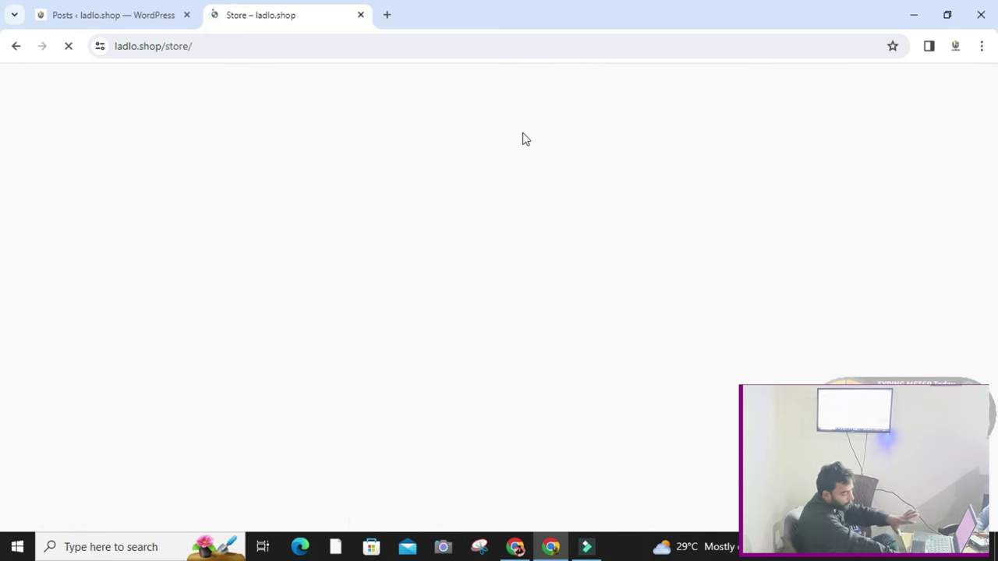
Open the list of all pages in the WordPress admin and look through its entries
left_click(109, 15)
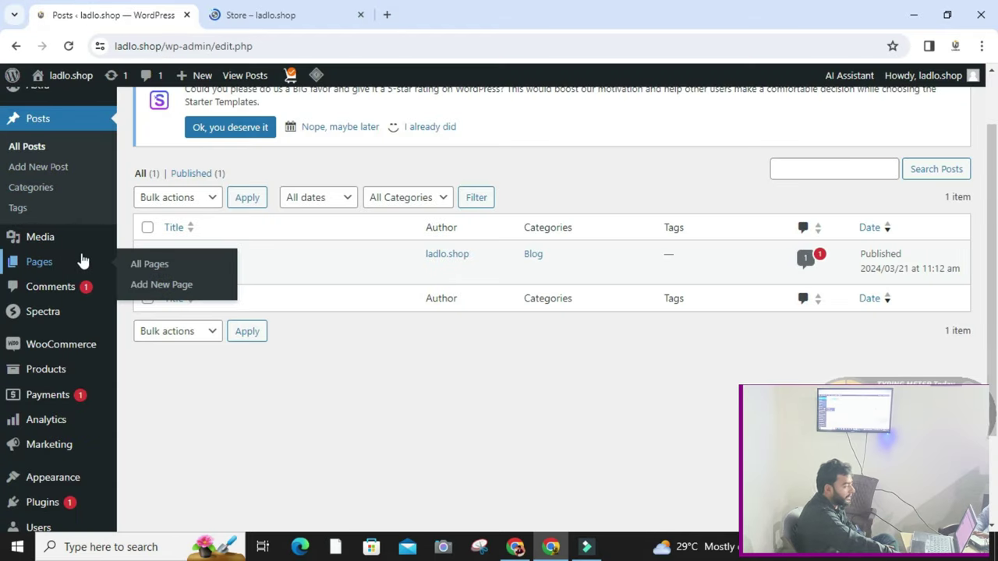
left_click(55, 263)
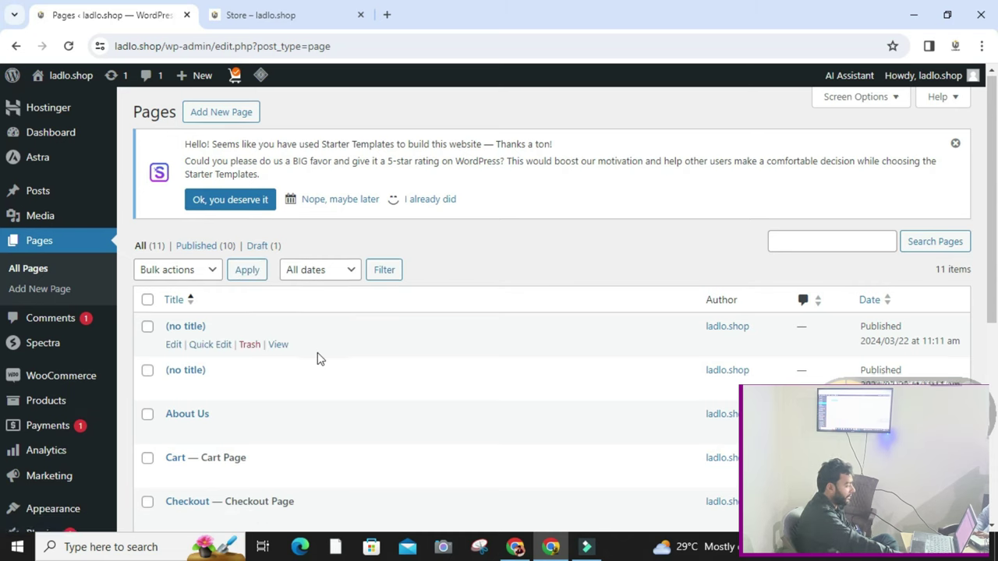
scroll(318, 356, "down", 5)
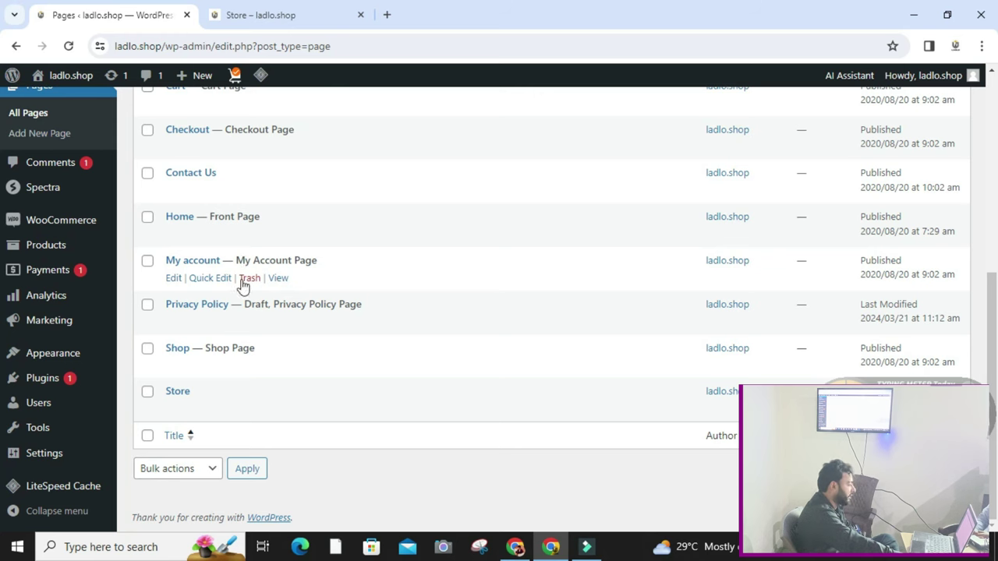
scroll(234, 348, "up", 3)
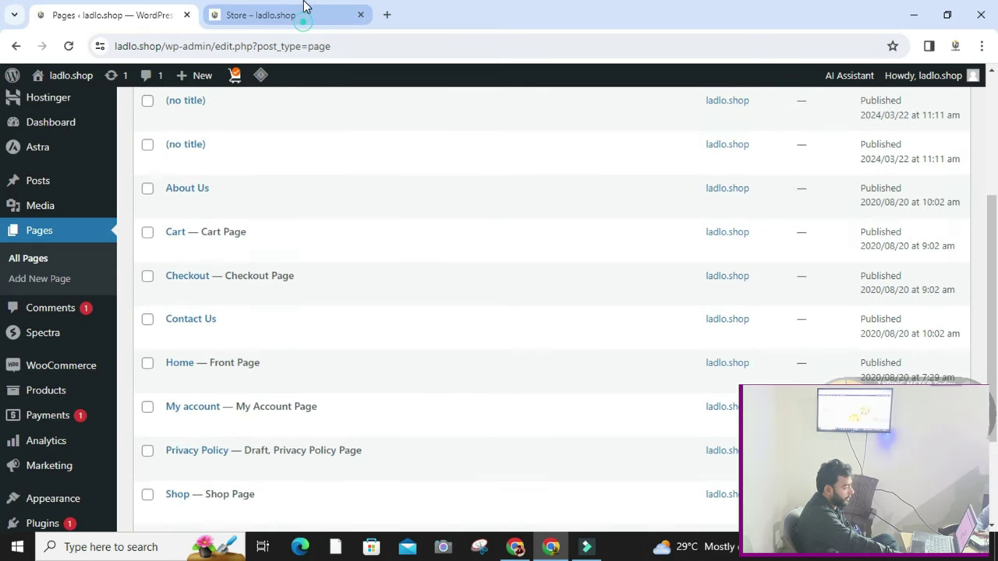
Examine the featured plants and plant collection on the live Store page, and return to the admin's list of pages
left_click(305, 9)
scroll(335, 240, "down", 4)
scroll(334, 241, "down", 4)
scroll(361, 281, "up", 4)
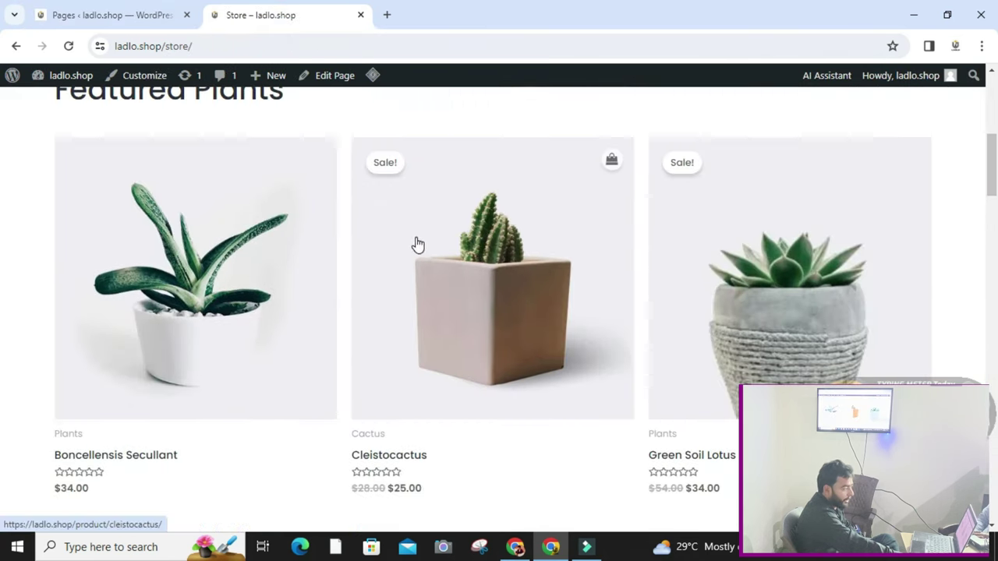
scroll(262, 278, "down", 7)
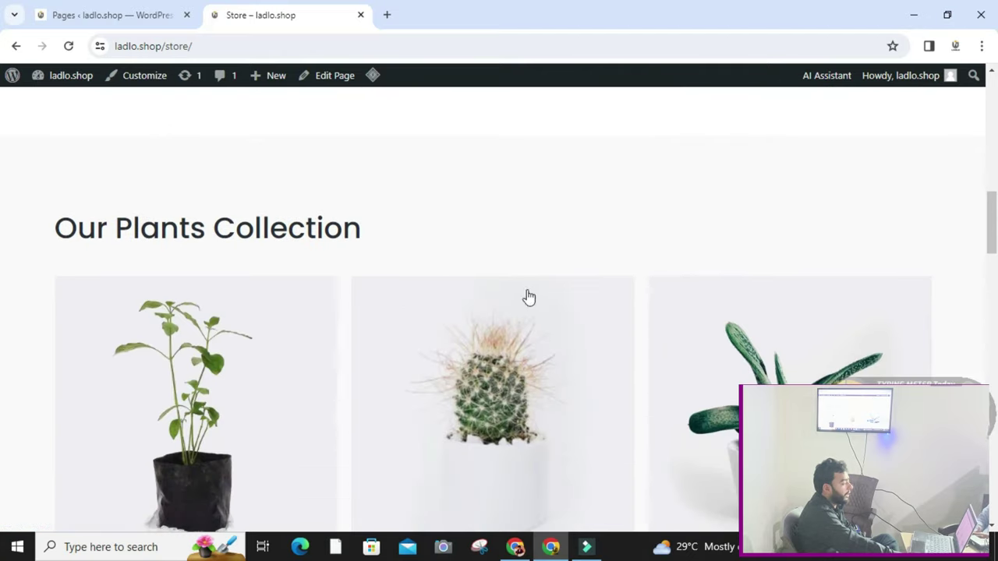
scroll(145, 205, "down", 2)
scroll(218, 223, "down", 3)
scroll(230, 234, "up", 5)
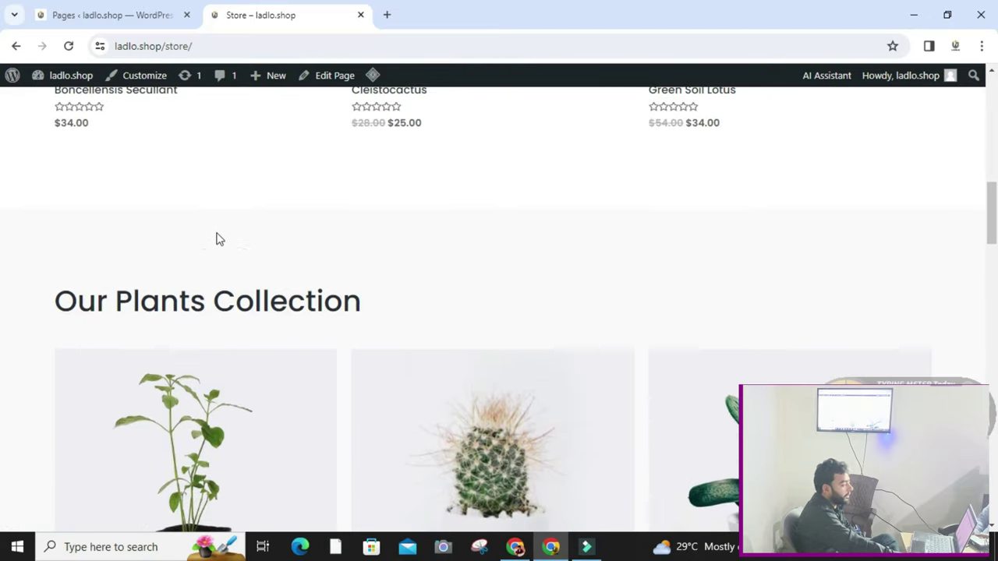
scroll(196, 271, "down", 9)
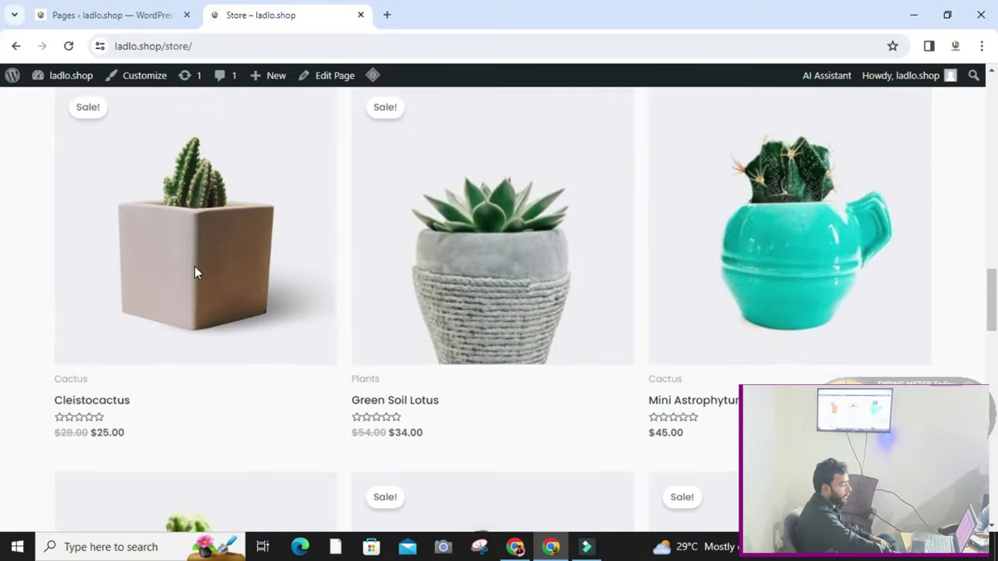
left_click(43, 15)
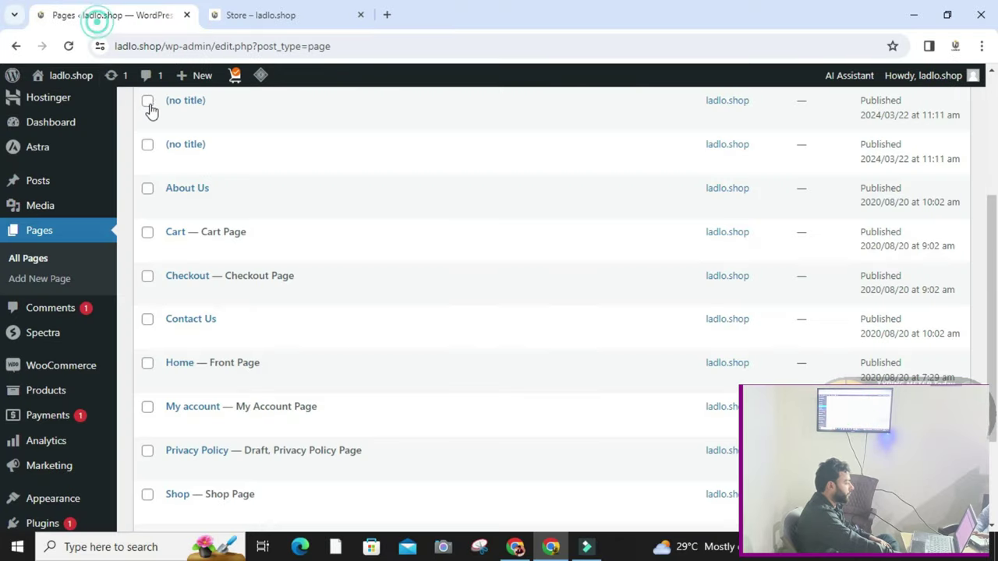
Look over the plant products on the live Store page and return to the admin's list of pages
left_click(272, 17)
scroll(288, 216, "up", 3)
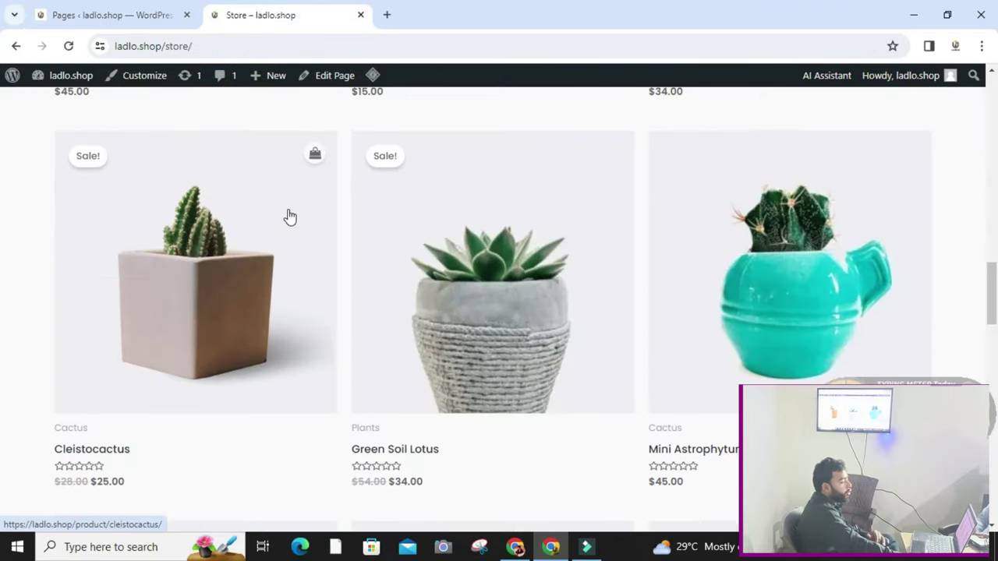
left_click(122, 14)
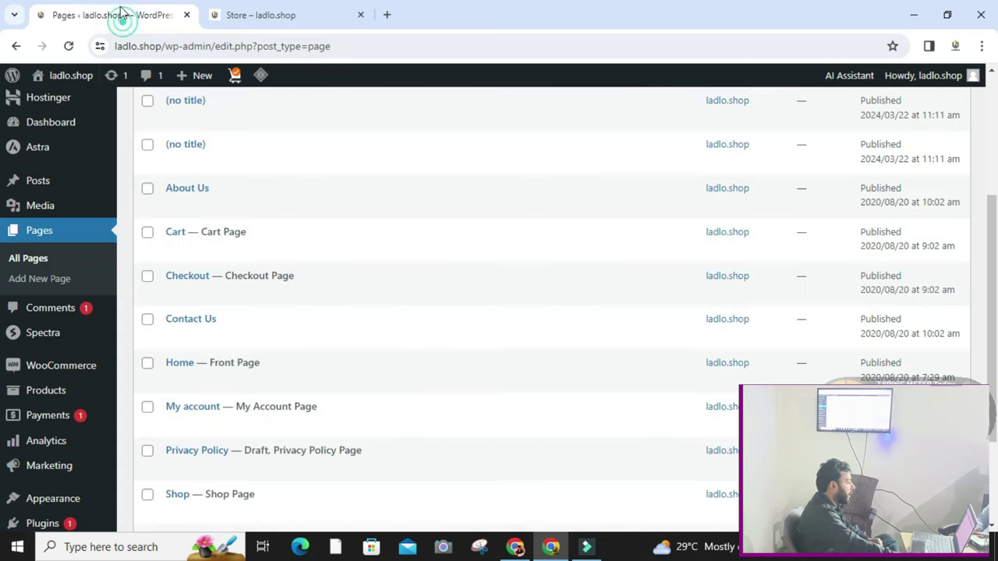
Look over the Comments and Spectra entries of the WordPress admin and open the WooCommerce section
scroll(108, 291, "down", 1)
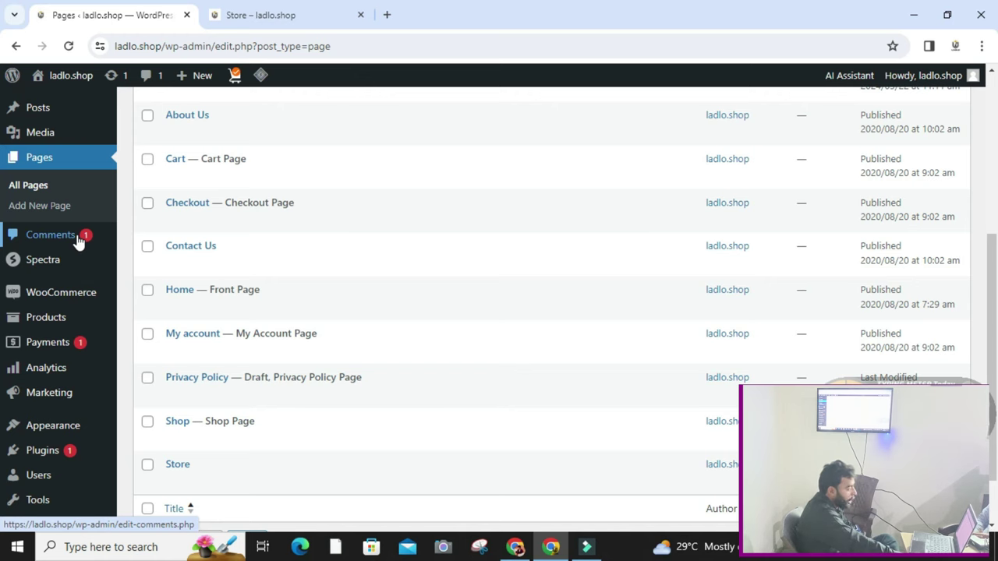
scroll(78, 242, "down", 1)
mouse_move(75, 201)
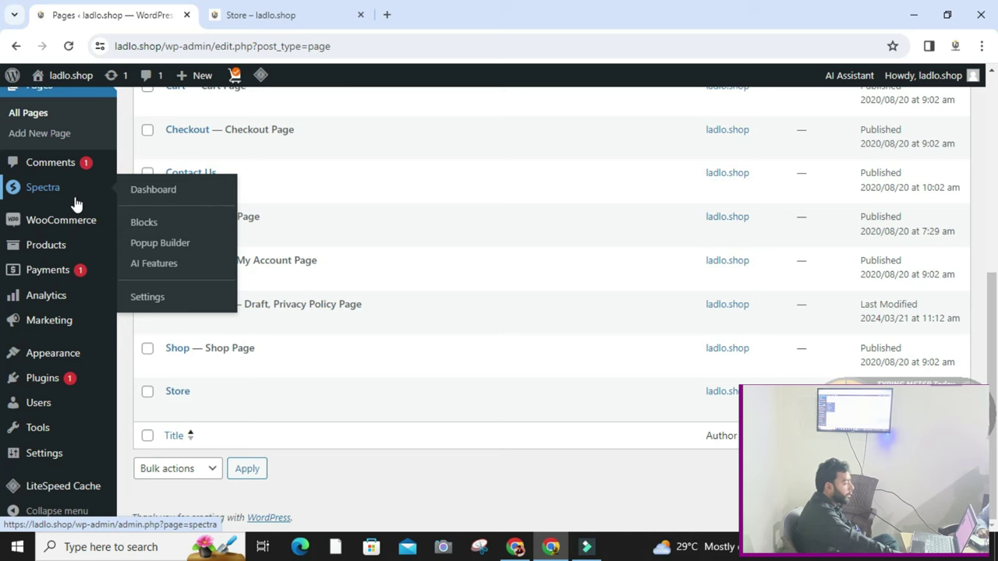
mouse_move(93, 229)
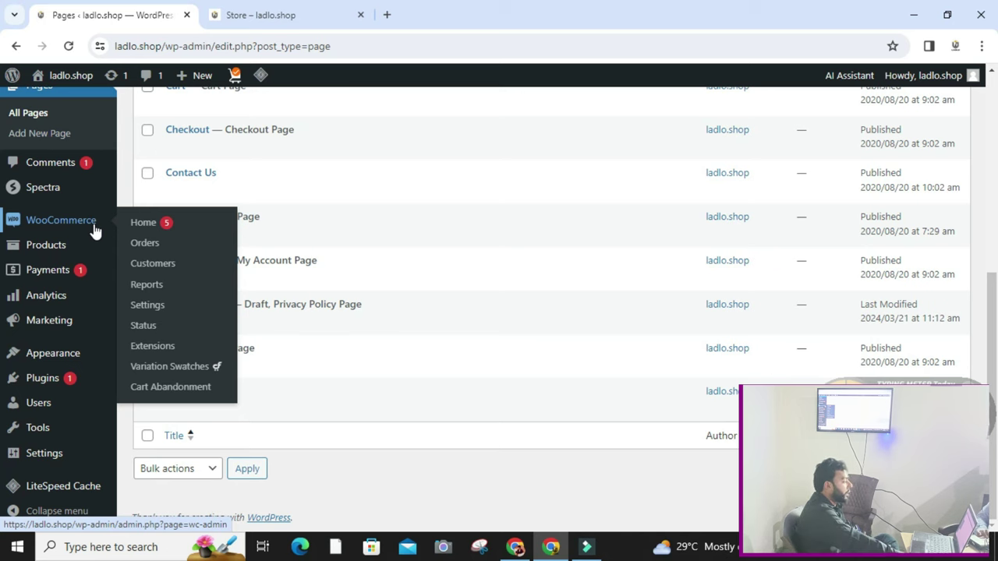
left_click(93, 227)
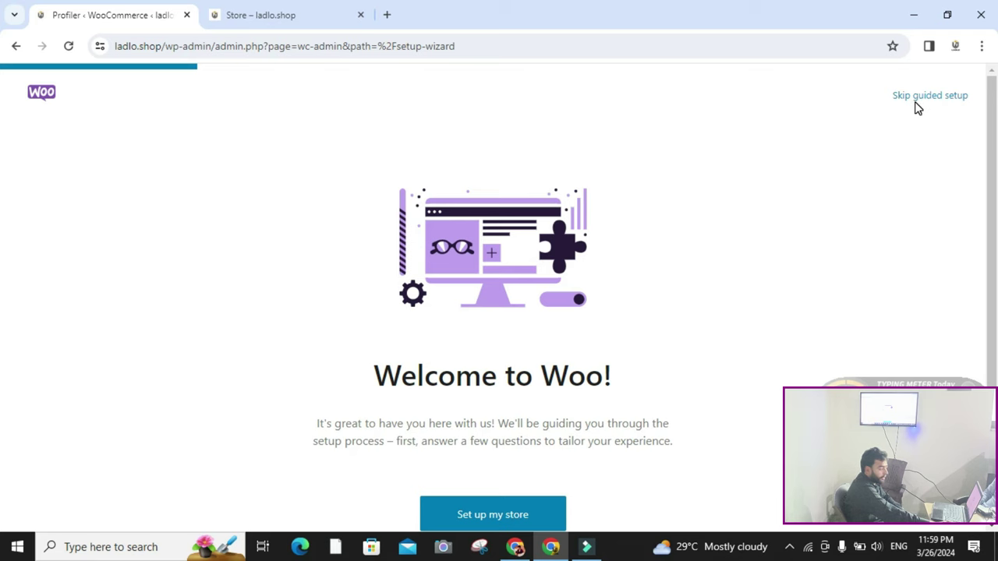
Start the WooCommerce guided store setup and submit "I'm just starting my business" as the profile answer
scroll(436, 352, "down", 1)
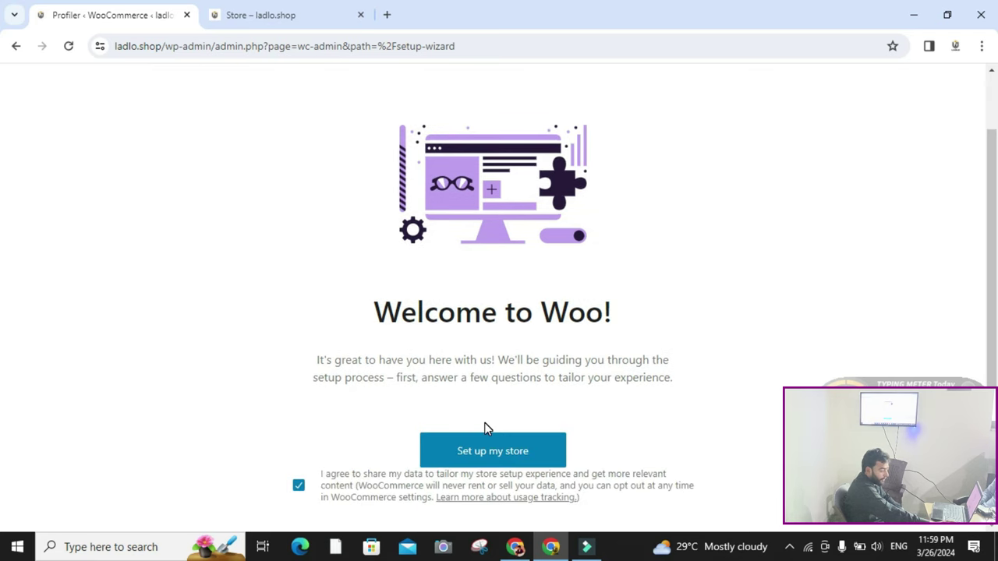
left_click(481, 453)
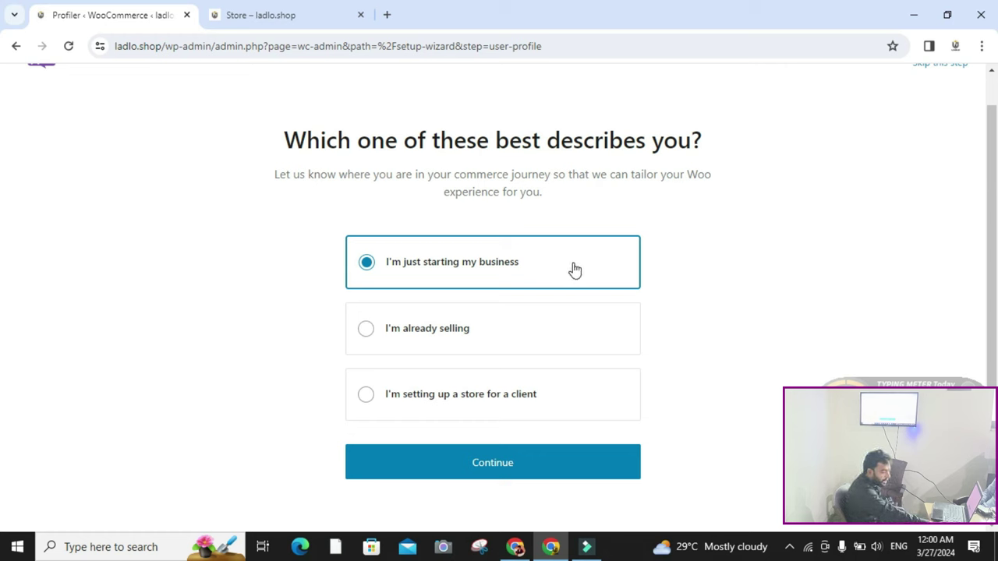
left_click(537, 474)
Change the store name to ladlo in the WooCommerce store details
scroll(479, 327, "down", 1)
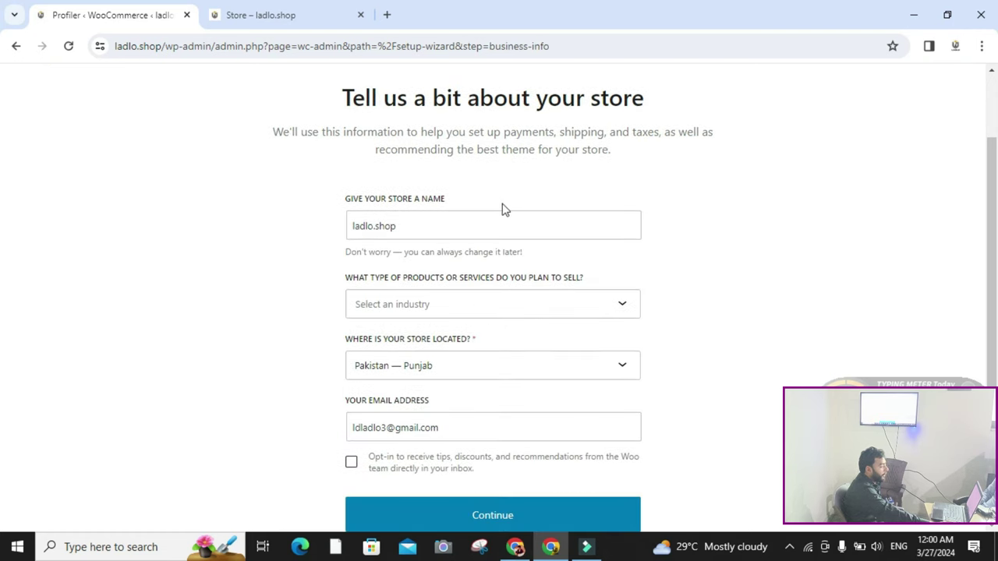
left_click(425, 219)
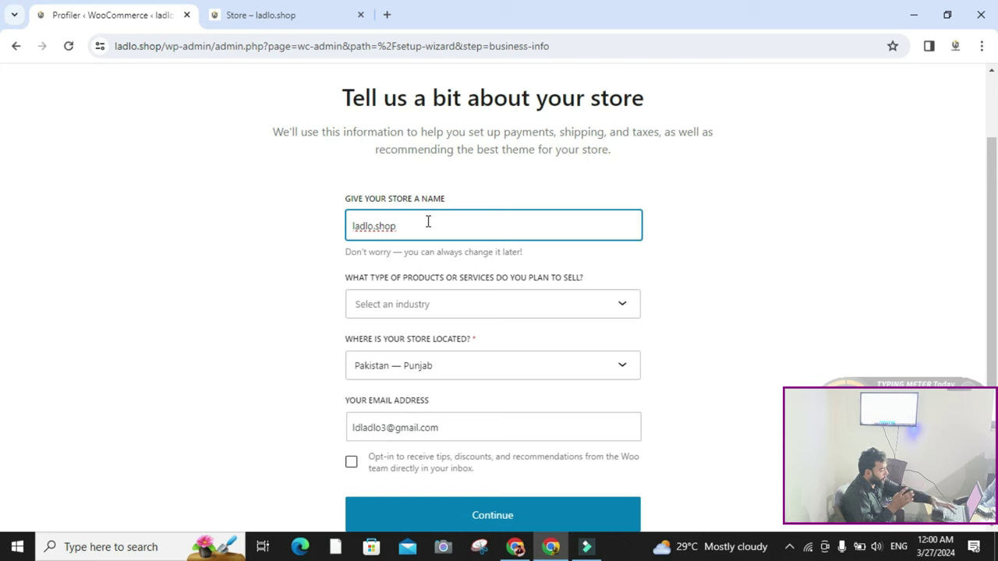
key("BackSpace")
key("BackSpace")
key("BackSpace")
key("BackSpace")
key("BackSpace")
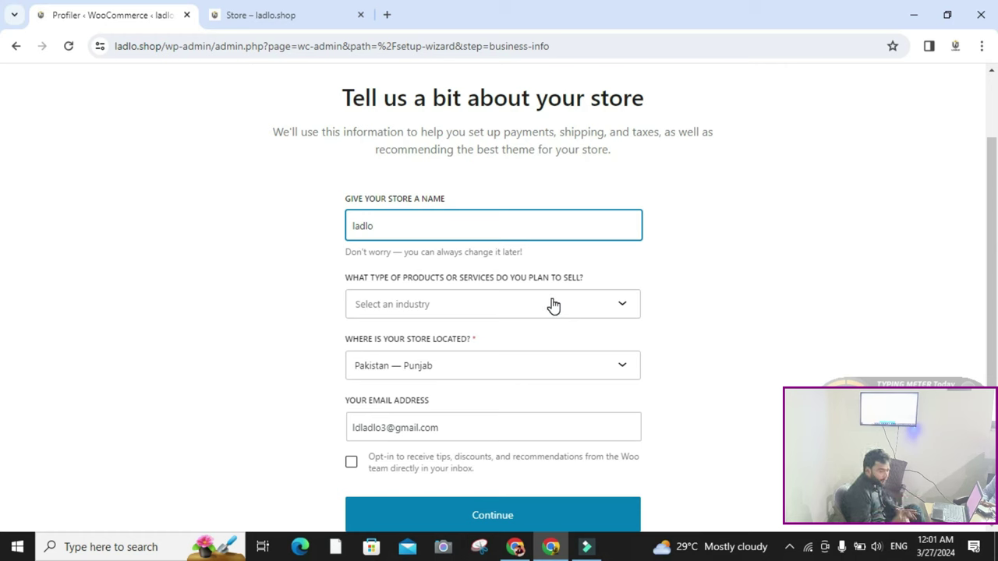
Try Other as the type of products to sell, and settle on Electronics and computers
left_click(499, 308)
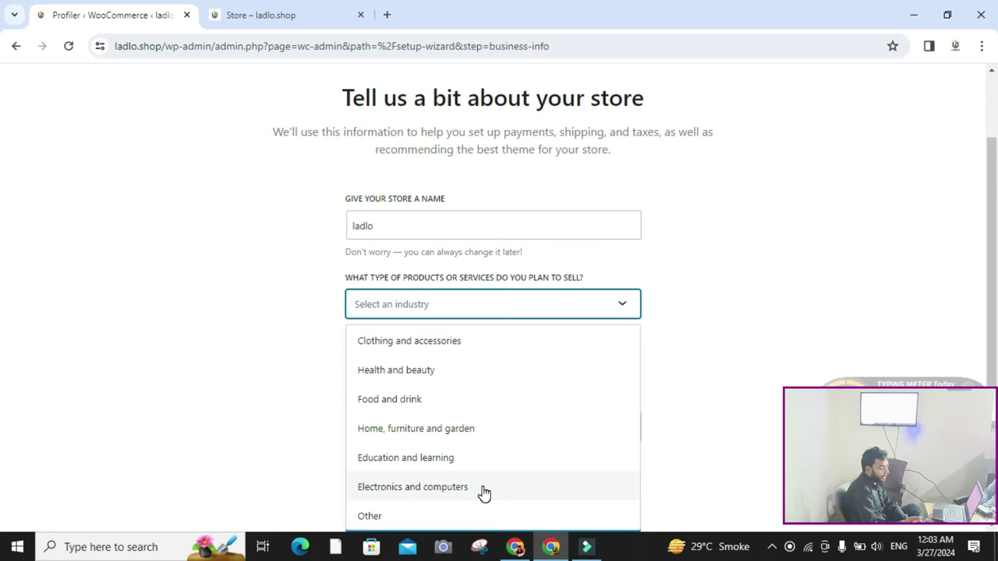
mouse_move(516, 547)
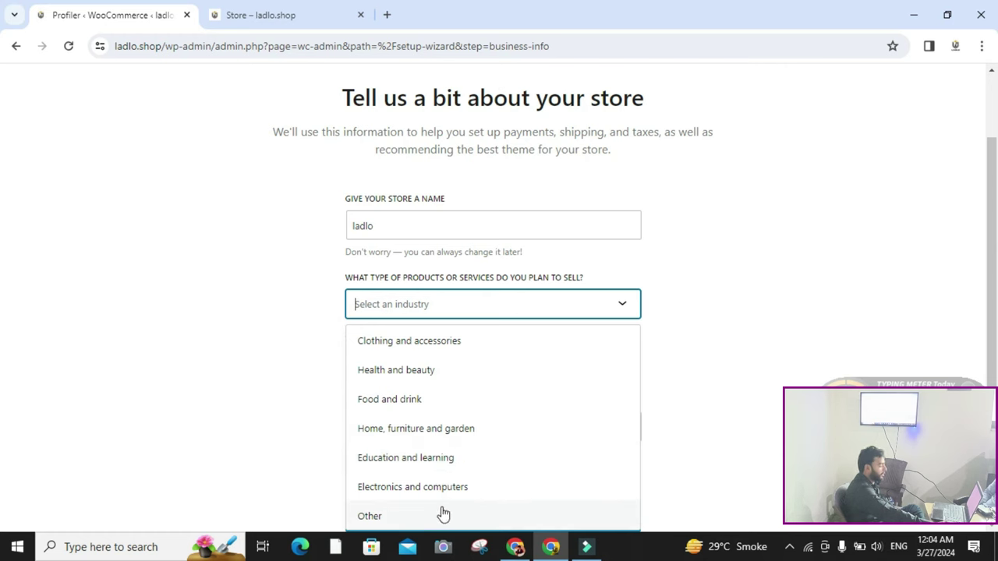
left_click(404, 517)
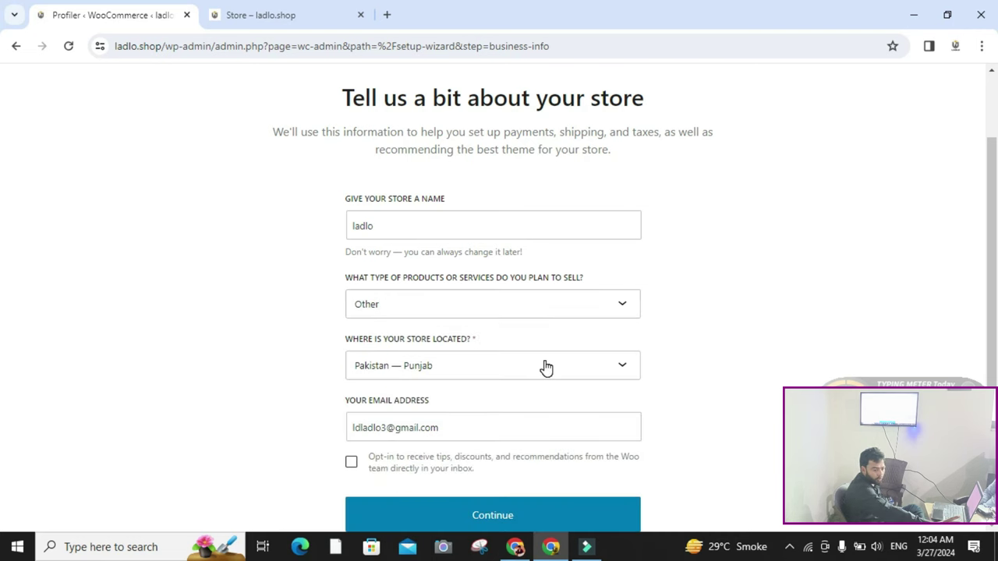
left_click(536, 304)
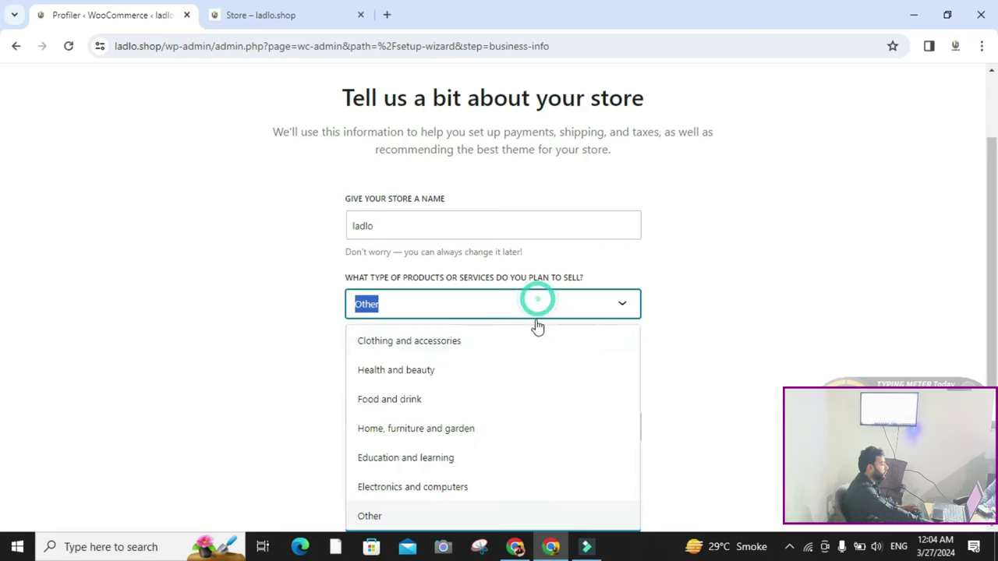
left_click(457, 490)
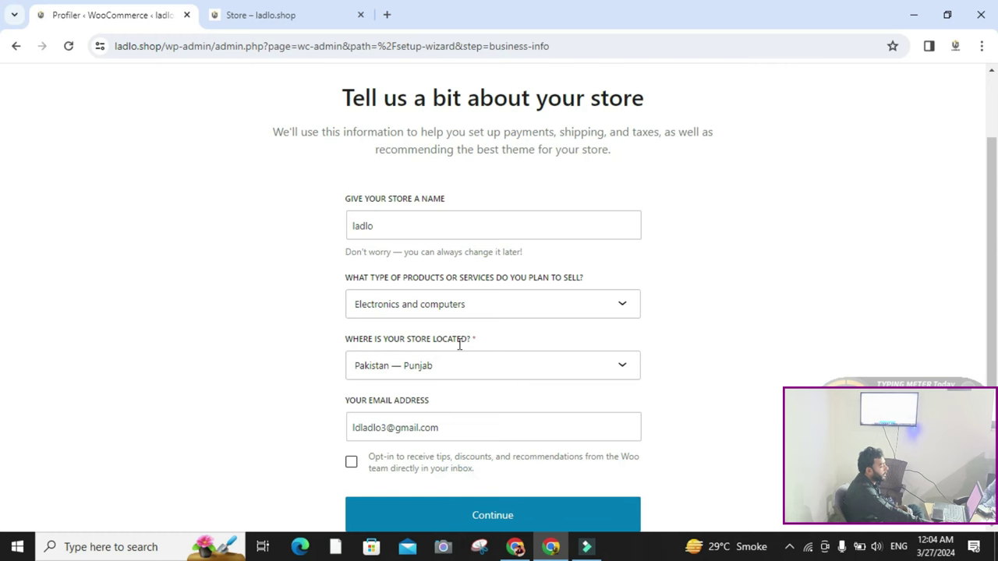
Keep Pakistan — Punjab as the store location, submit the store details and skip the free features offer
left_click(570, 377)
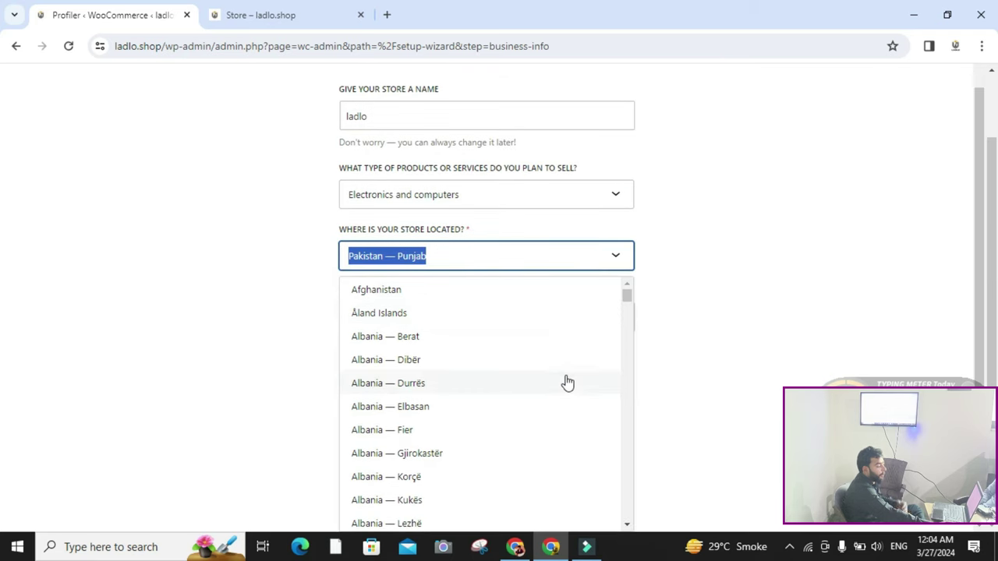
left_click(768, 302)
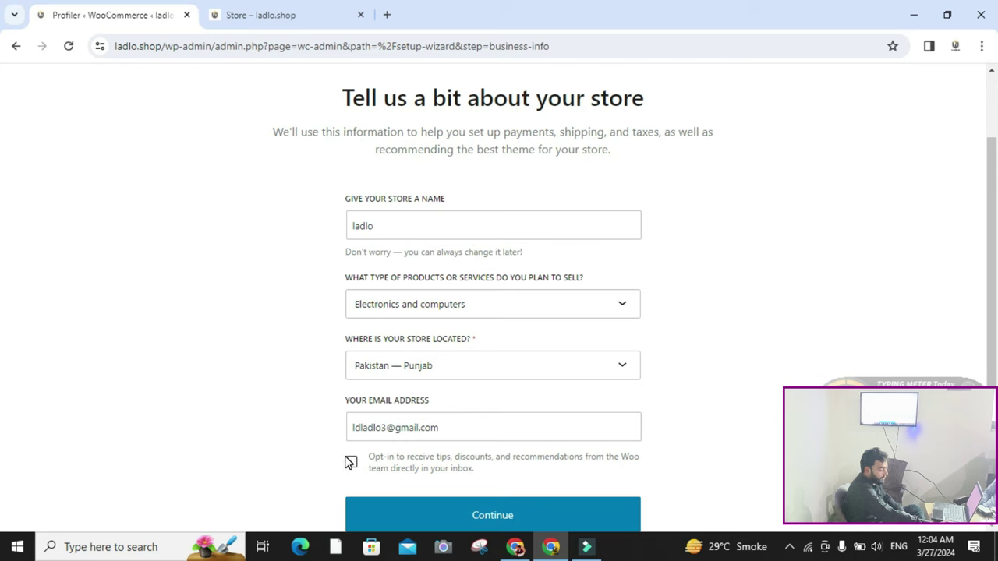
left_click(494, 515)
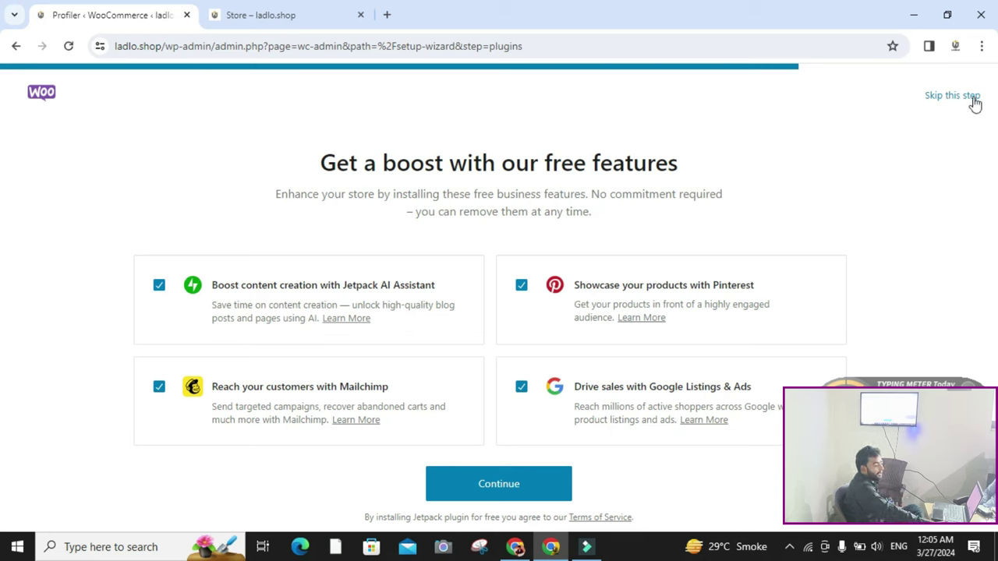
left_click(950, 99)
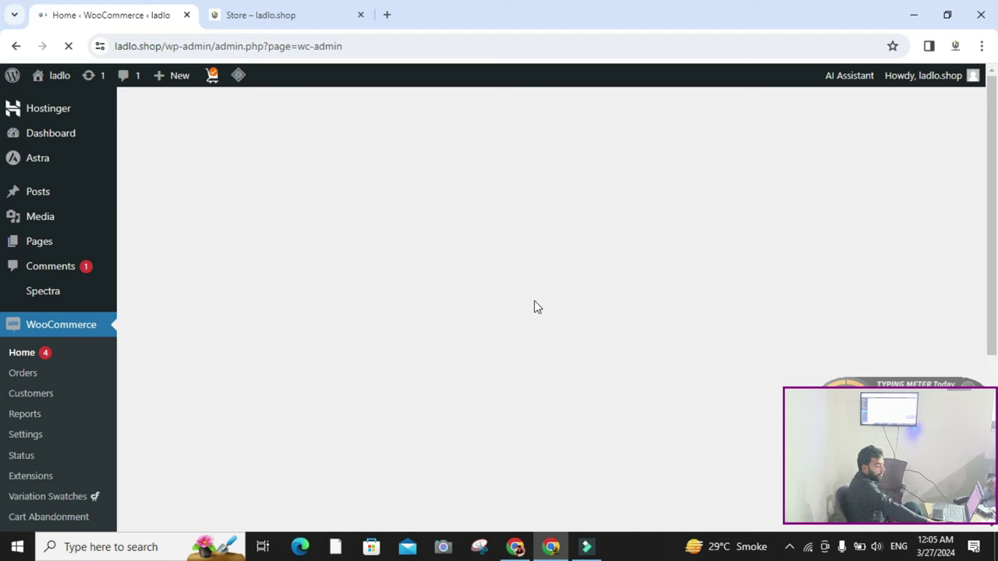
Examine the WooCommerce Home page, including its setup checklist, the Things to do next list and the Inbox
scroll(478, 306, "down", 5)
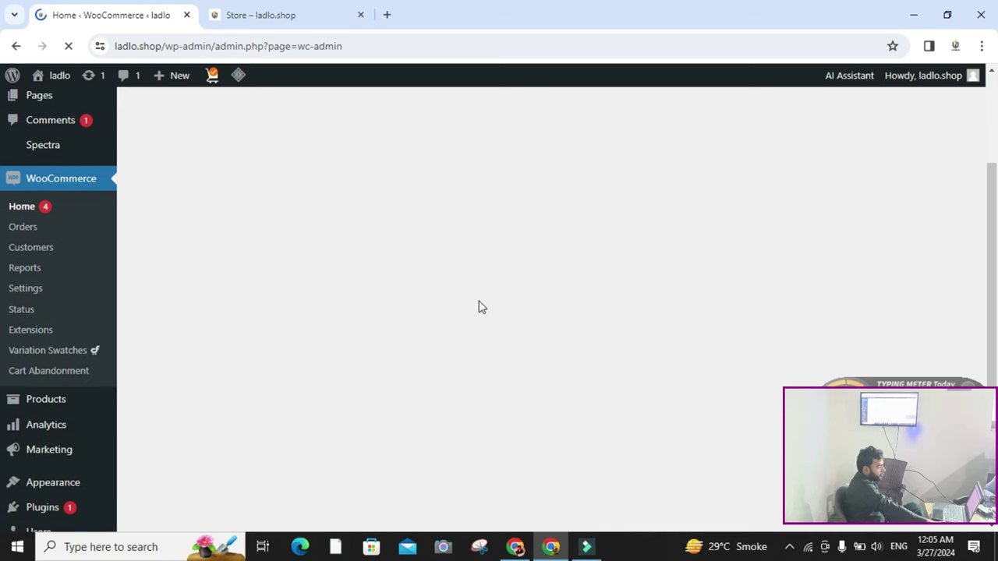
scroll(479, 307, "up", 3)
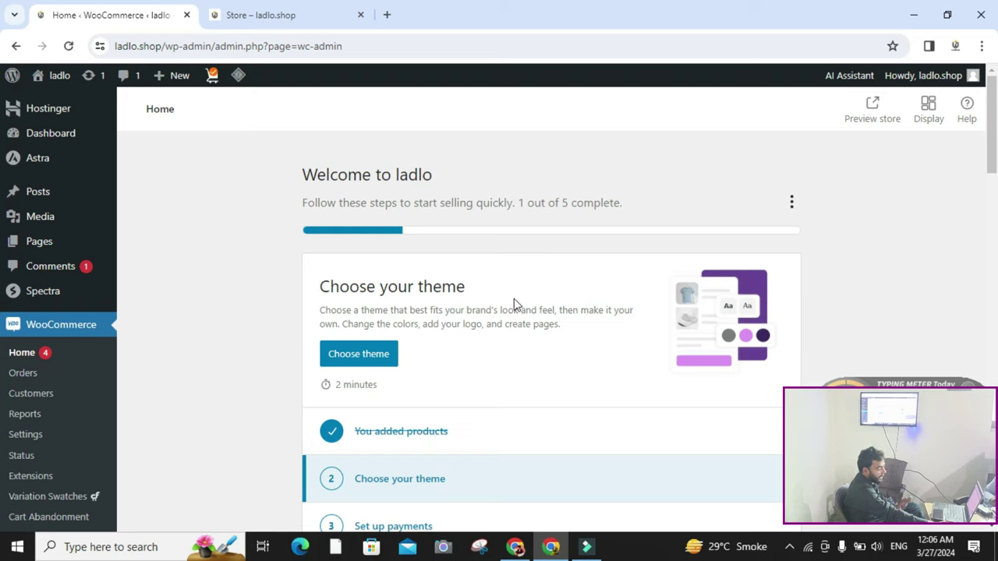
scroll(546, 280, "down", 4)
scroll(479, 250, "up", 4)
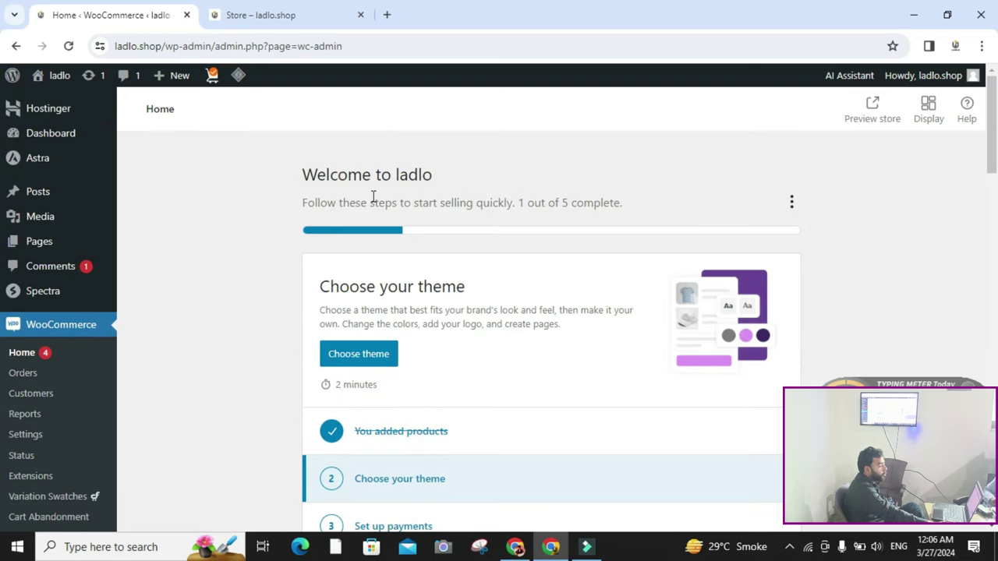
scroll(448, 218, "down", 2)
scroll(452, 214, "up", 1)
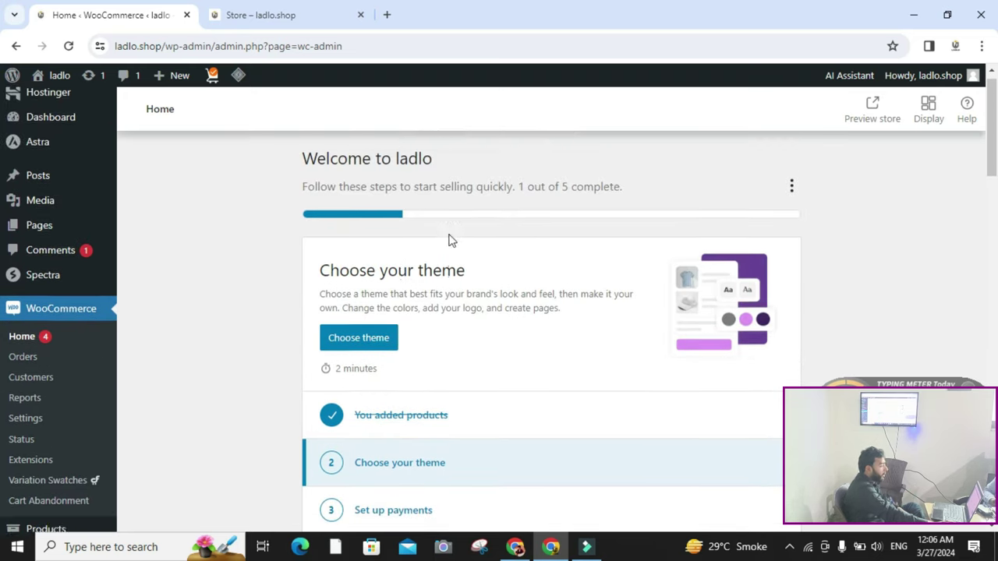
scroll(376, 312, "down", 2)
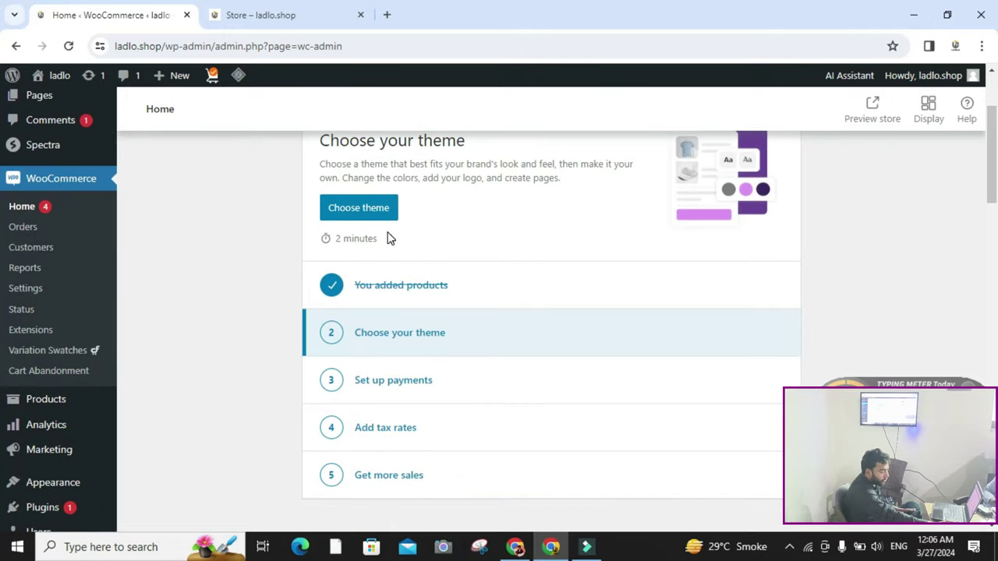
scroll(390, 249, "down", 2)
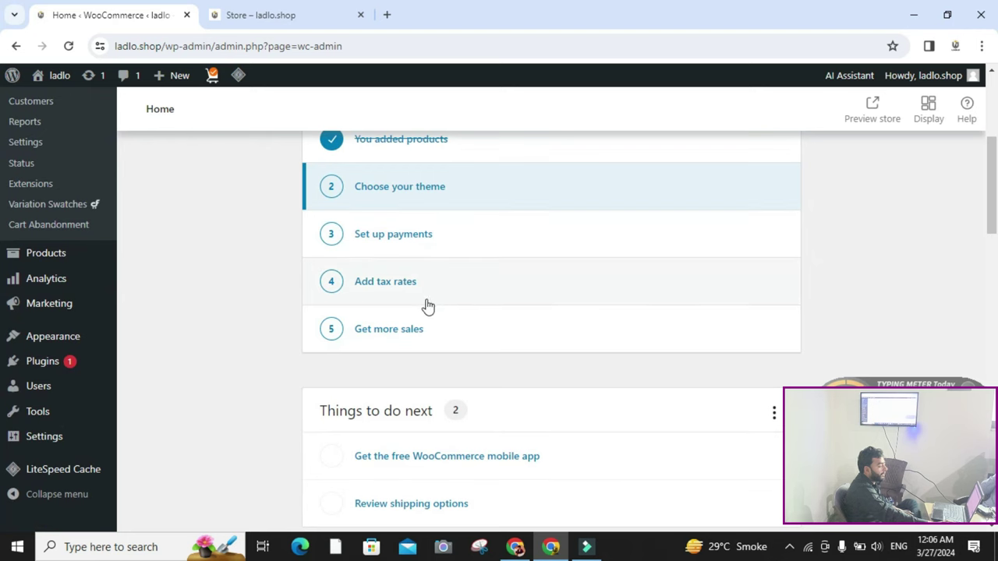
scroll(432, 304, "down", 1)
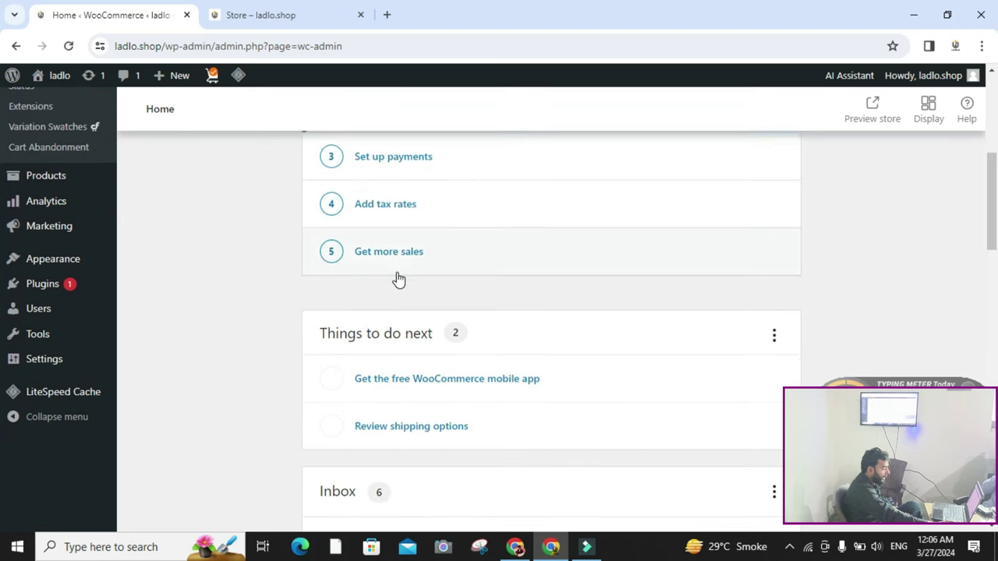
scroll(398, 279, "down", 3)
scroll(401, 309, "up", 7)
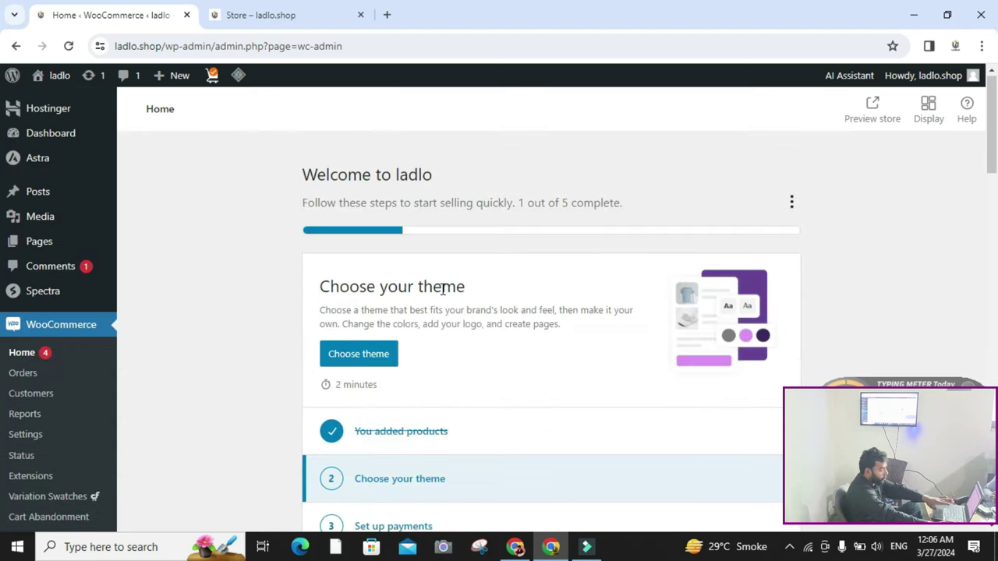
Open the WooCommerce Orders page
scroll(423, 307, "down", 3)
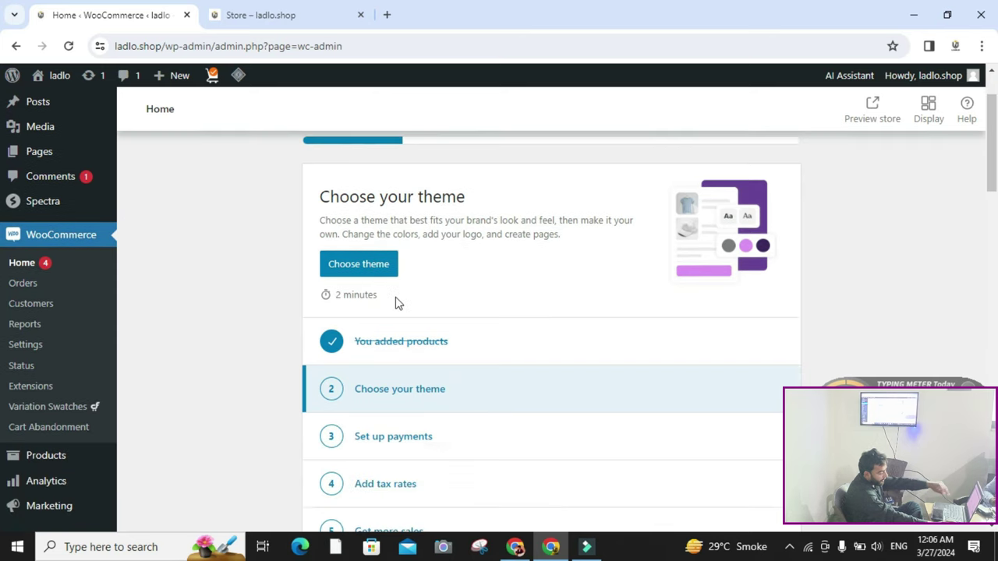
scroll(345, 296, "up", 1)
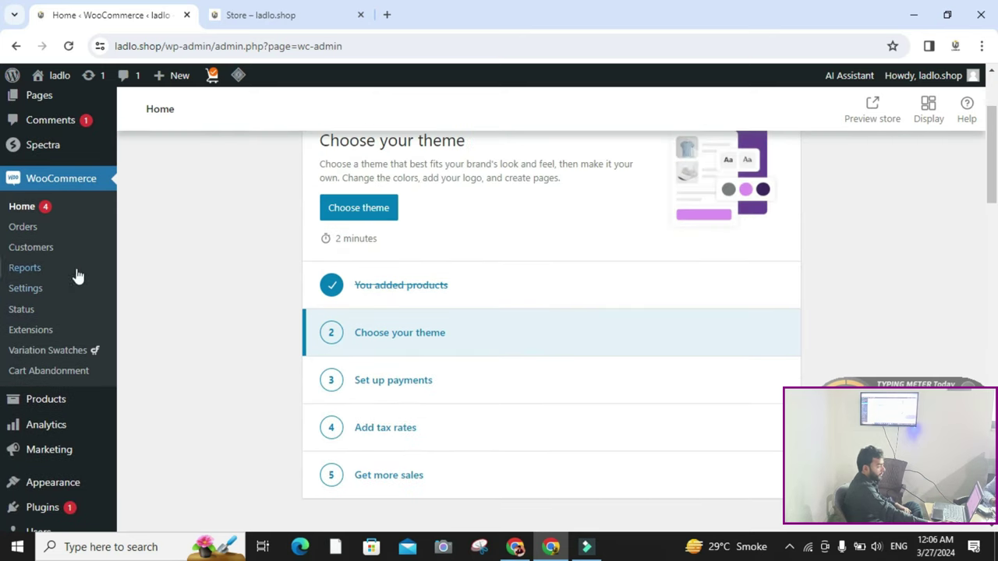
left_click(30, 228)
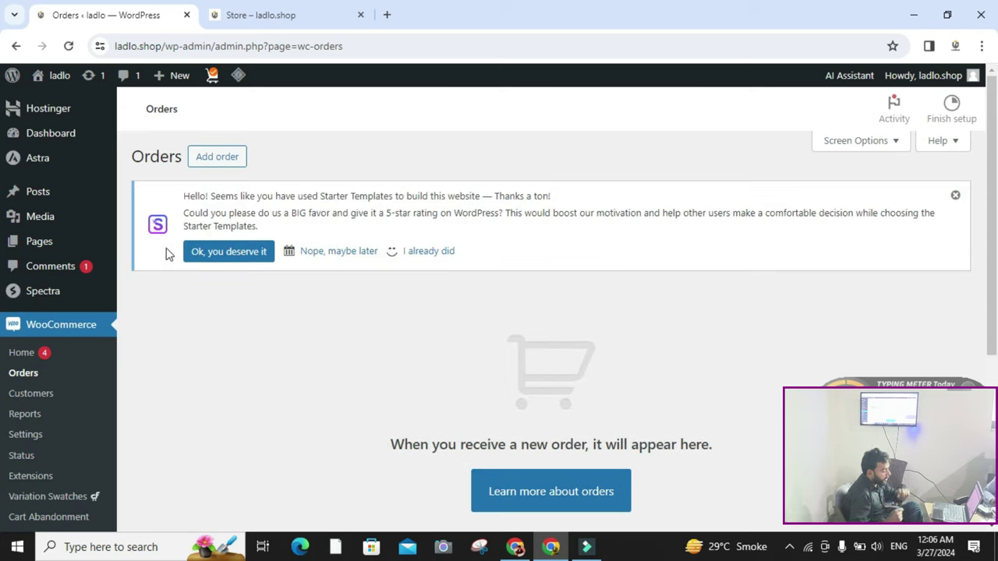
Open the Star Cactus product from the live Store page and add one to the cart
left_click(292, 20)
scroll(546, 290, "down", 5)
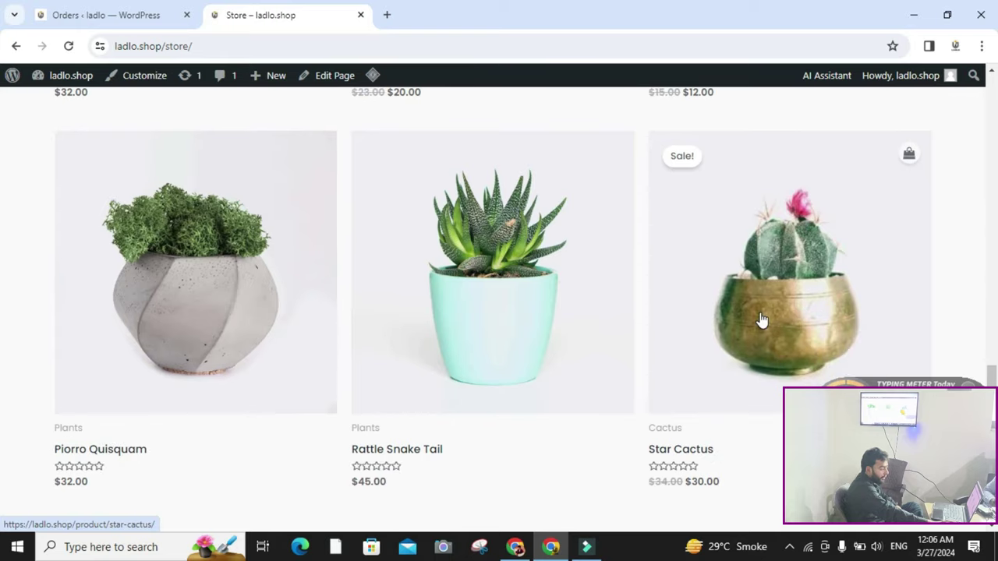
left_click(739, 193)
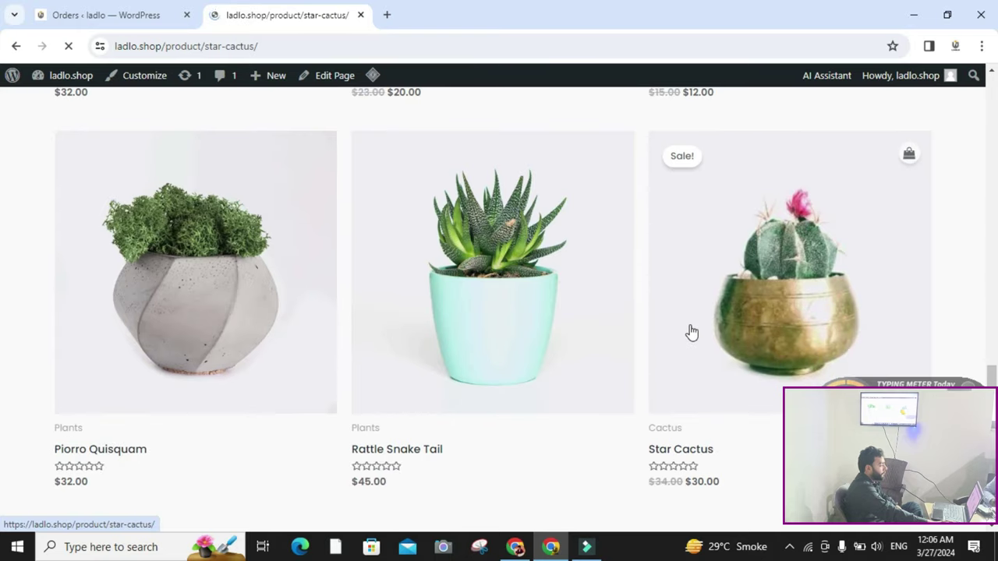
scroll(691, 333, "down", 3)
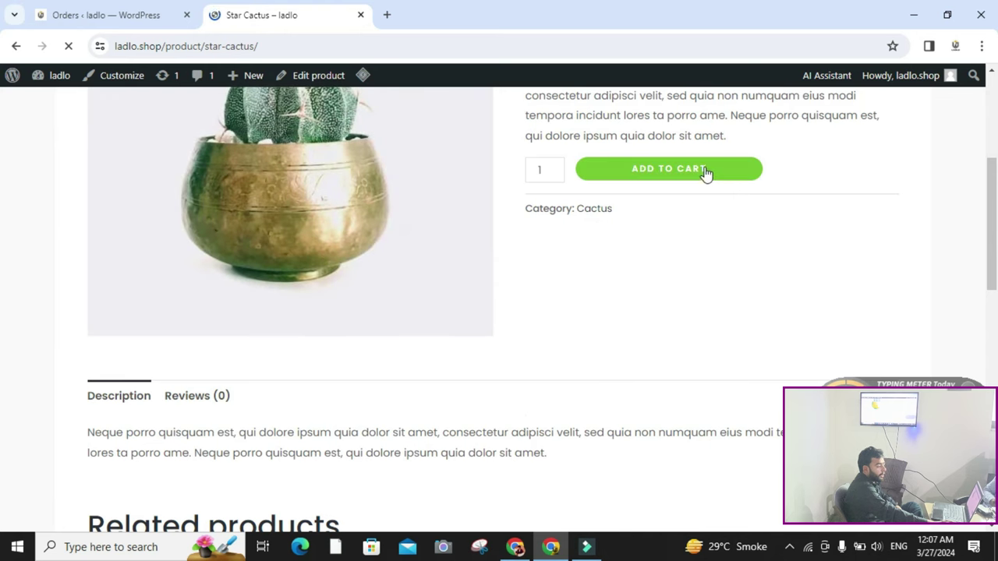
scroll(665, 309, "up", 2)
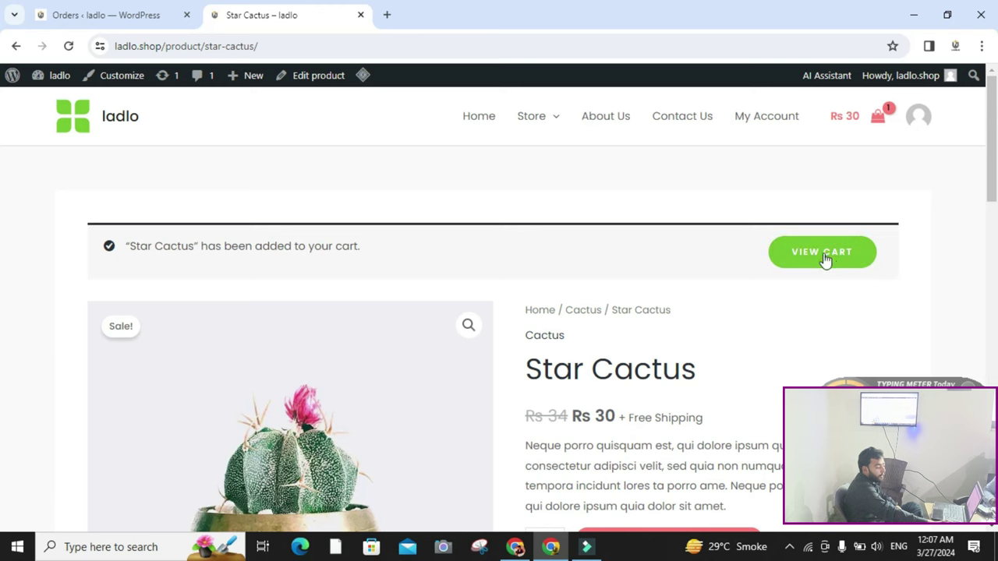
Open the cart containing the Star Cactus and proceed to checkout
left_click(813, 266)
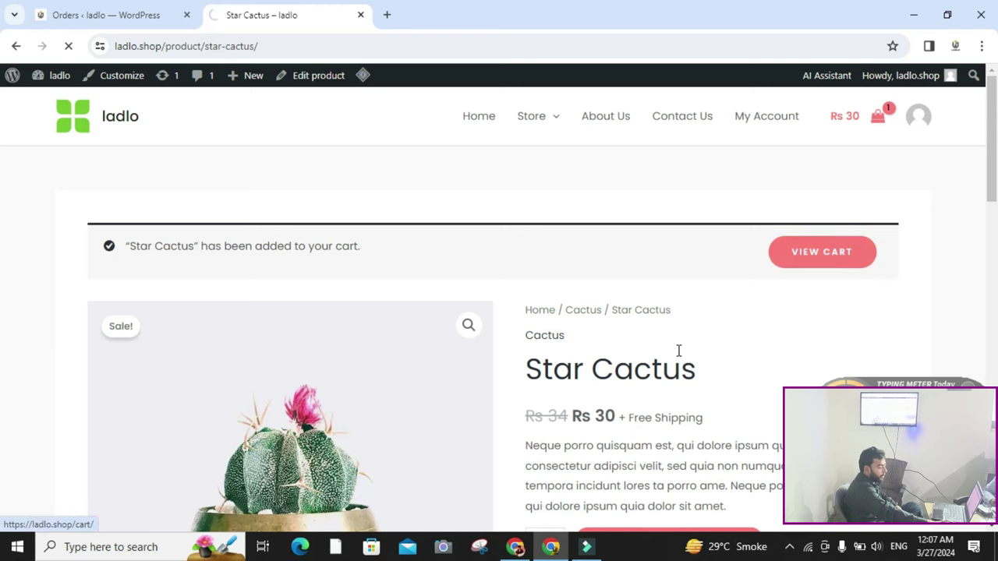
scroll(679, 352, "down", 3)
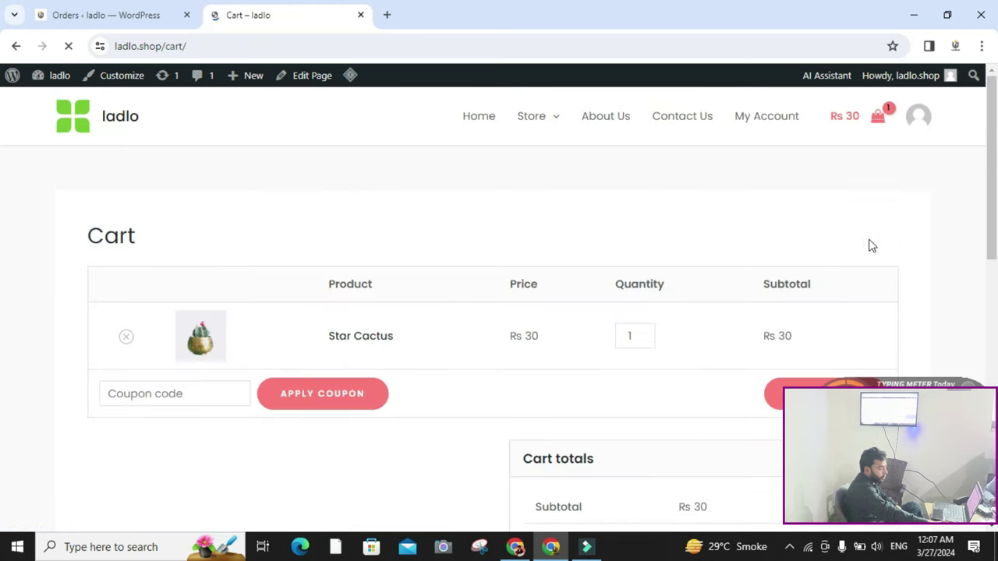
scroll(810, 300, "down", 2)
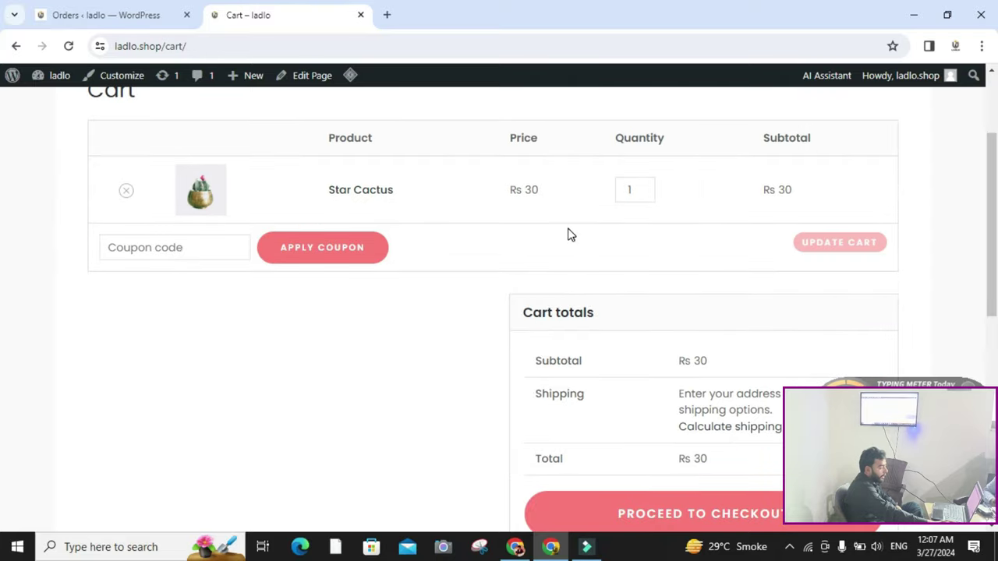
scroll(568, 233, "down", 1)
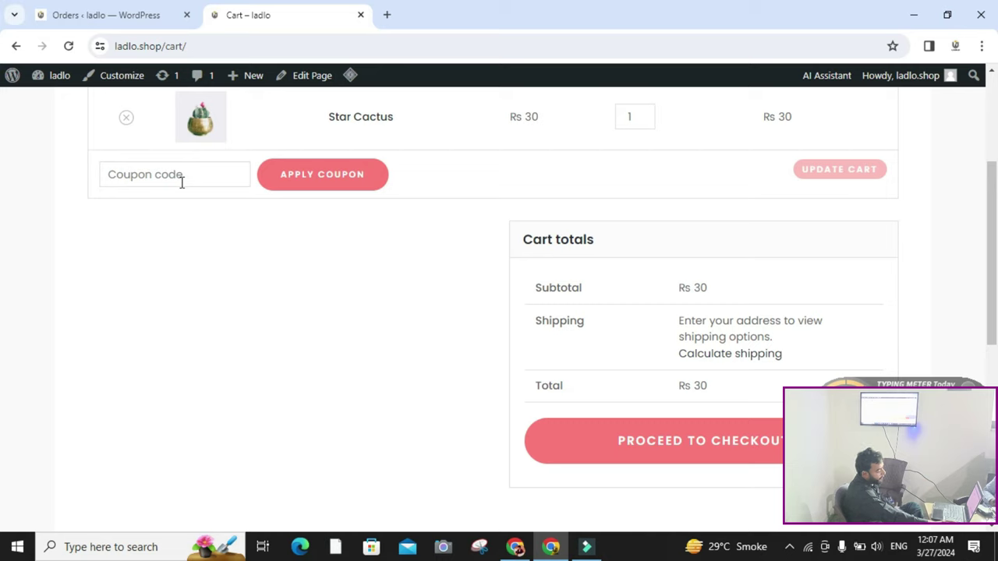
scroll(530, 328, "down", 2)
left_click(681, 315)
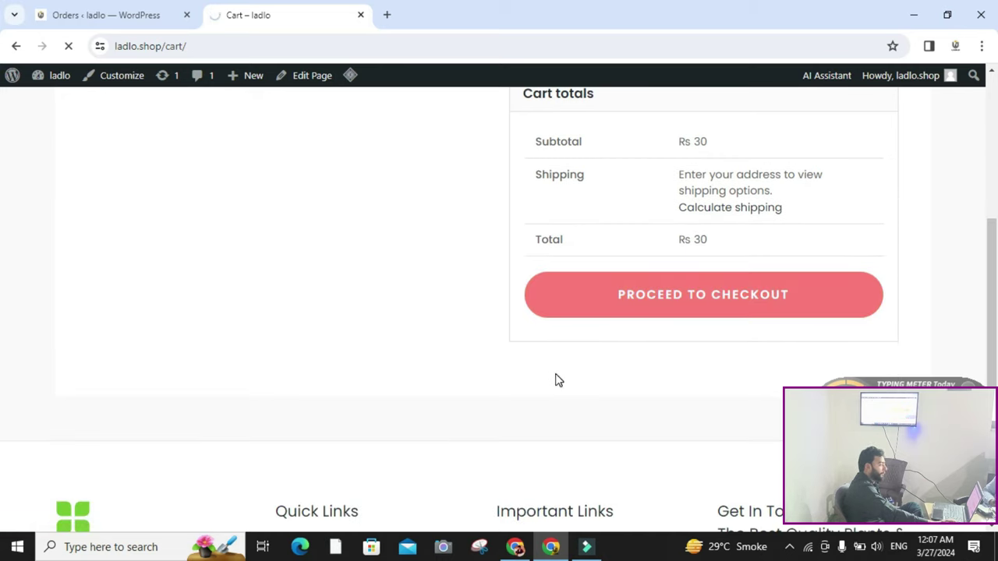
Enter the customer's first and last name in the checkout billing details
scroll(507, 373, "down", 1)
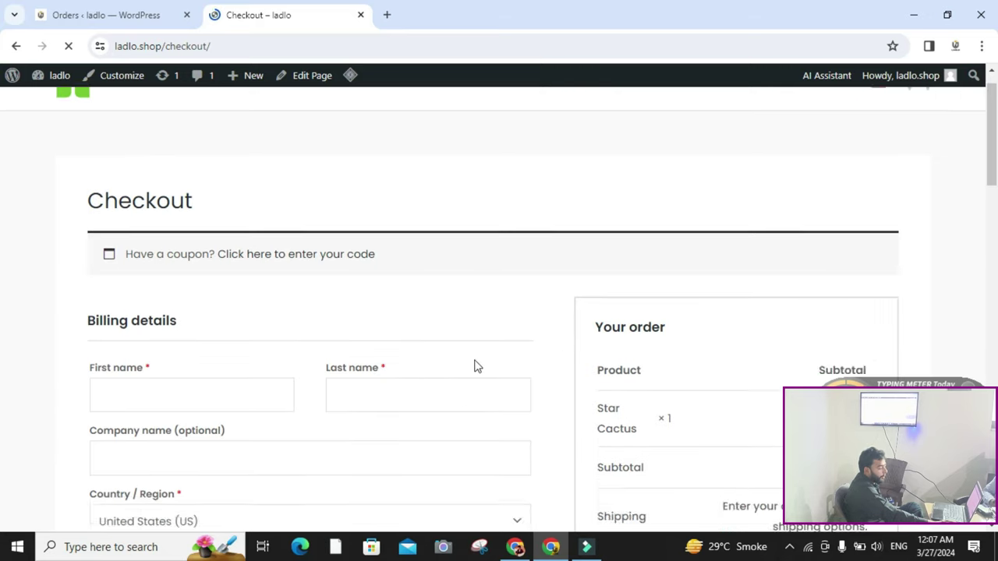
scroll(487, 355, "down", 3)
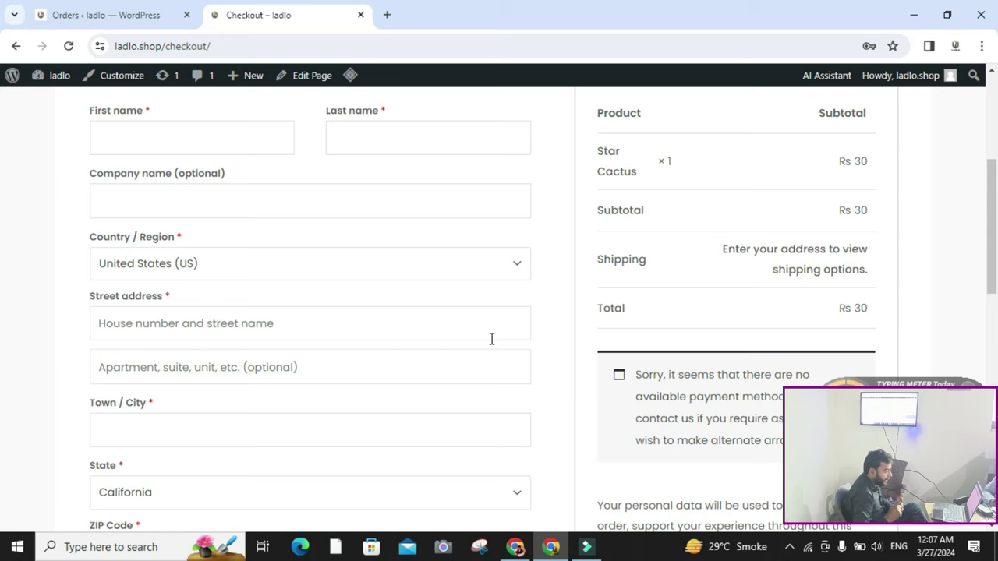
scroll(231, 201, "up", 1)
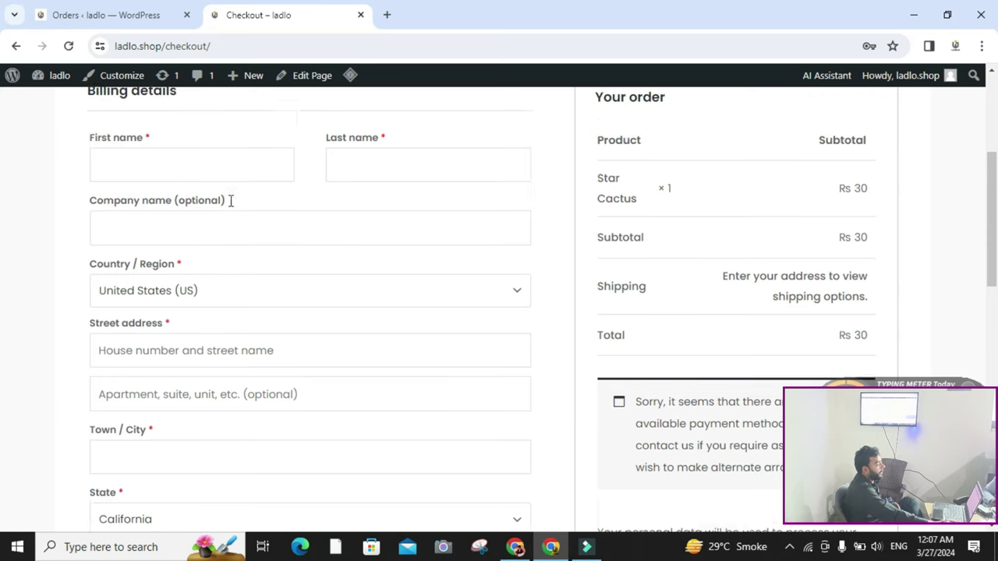
left_click(179, 212)
type("babar")
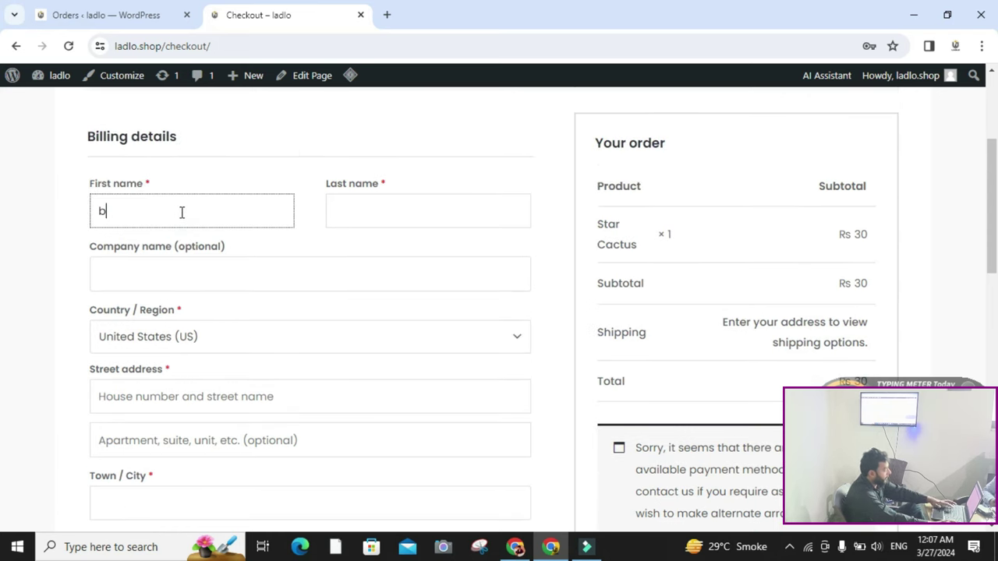
left_click(386, 221)
type("al")
scroll(253, 267, "down", 1)
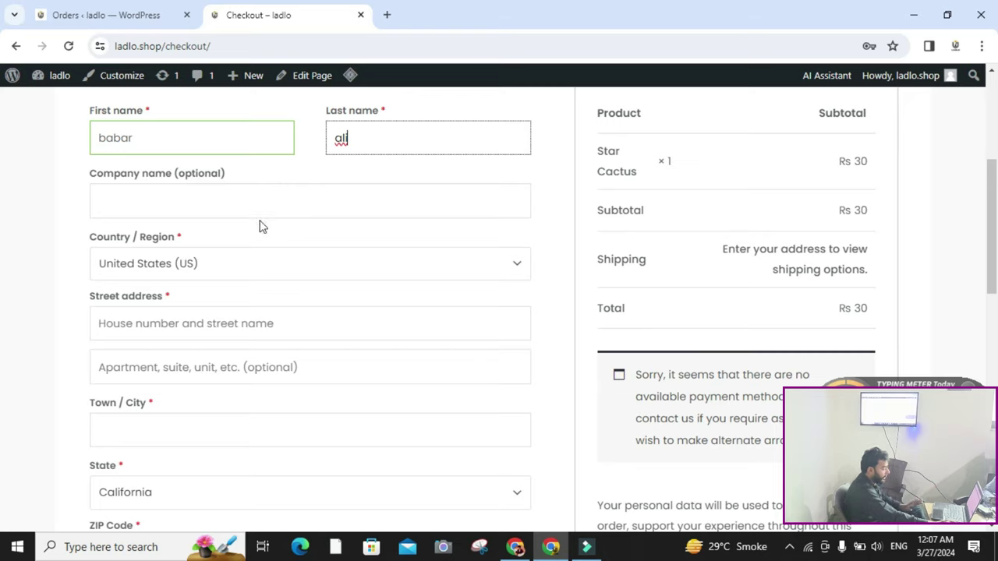
Set the billing Country / Region to Pakistan
scroll(261, 226, "down", 1)
left_click(340, 199)
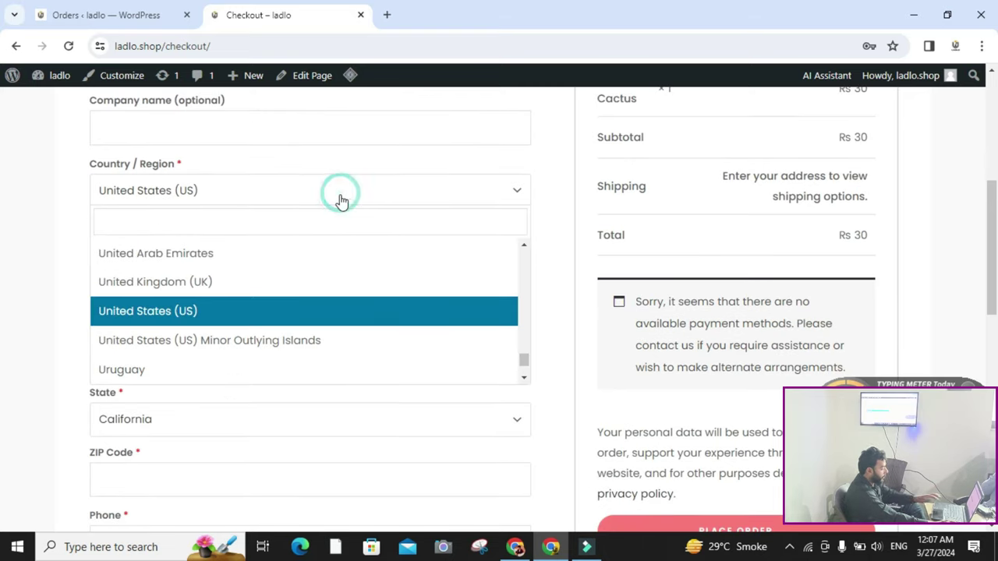
type("p")
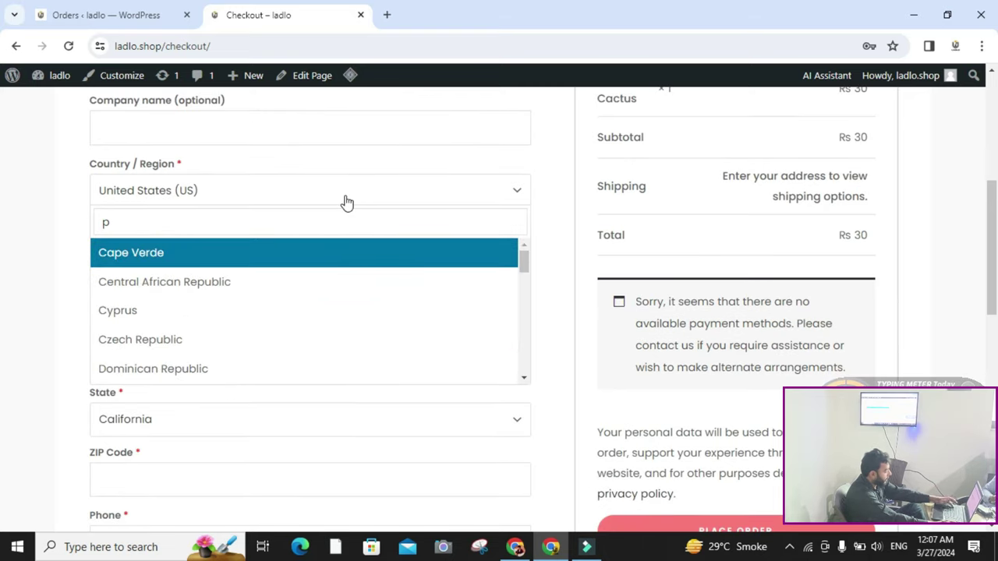
type("a")
left_click(164, 312)
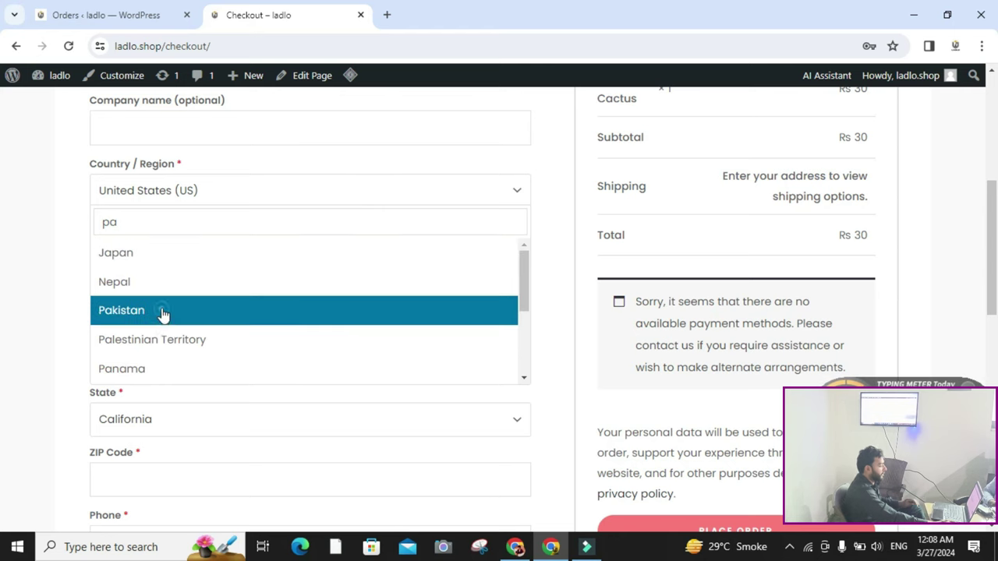
Enter the customer's street address and fill the remaining address, postcode and phone fields from the browser's saved address
scroll(285, 323, "down", 1)
left_click(298, 182)
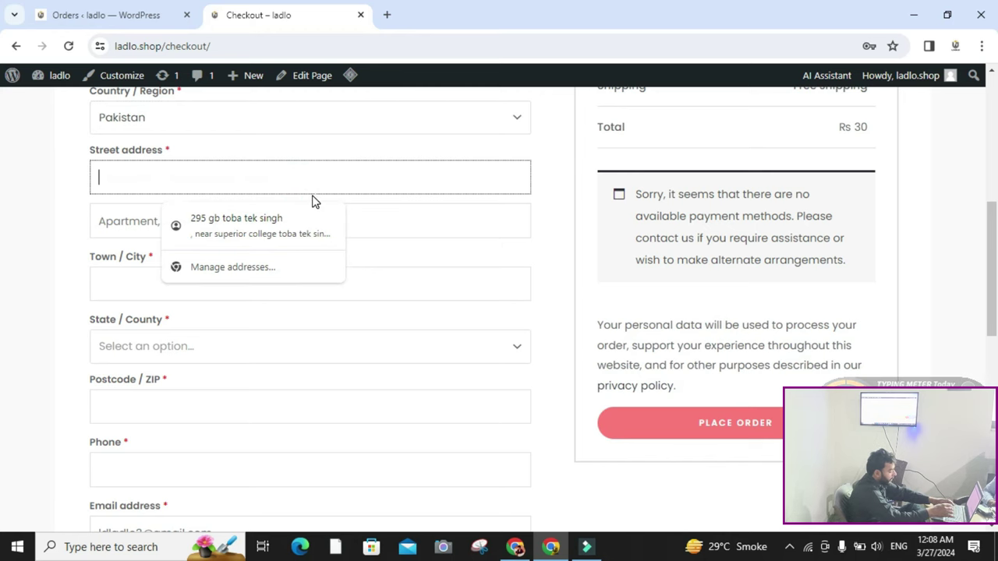
type("chack 2344")
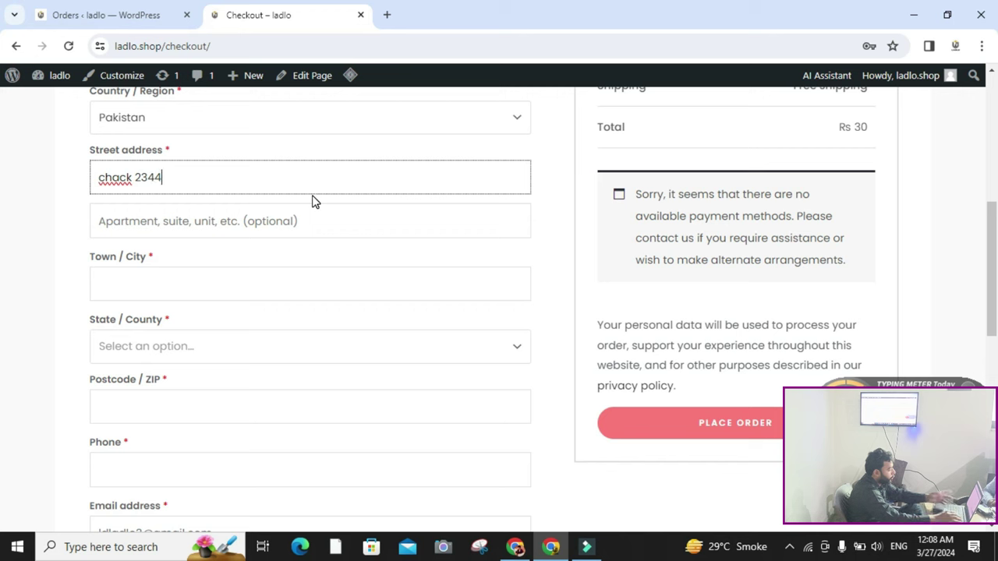
left_click(232, 278)
left_click(236, 326)
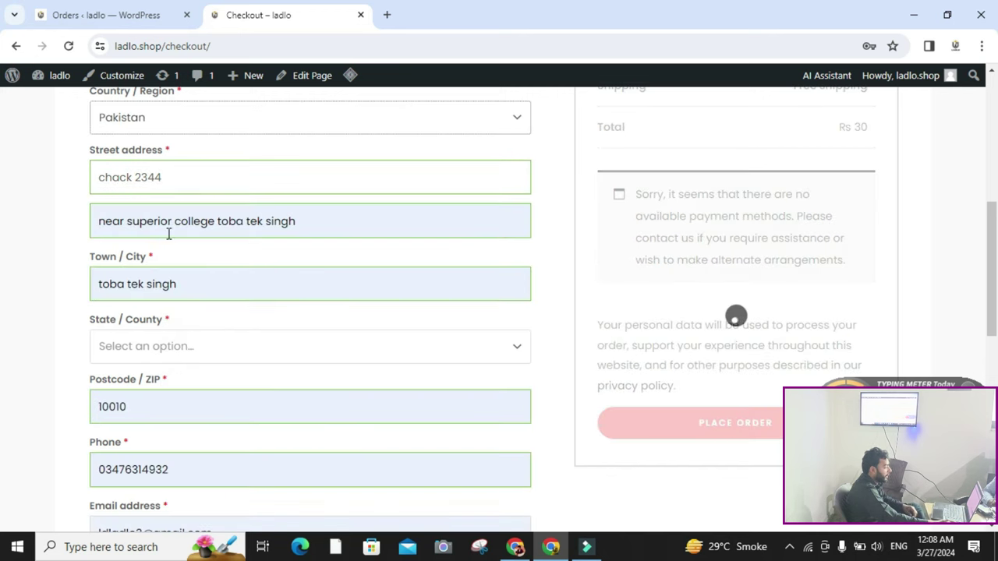
Set the billing State / County to Punjab
scroll(244, 273, "down", 2)
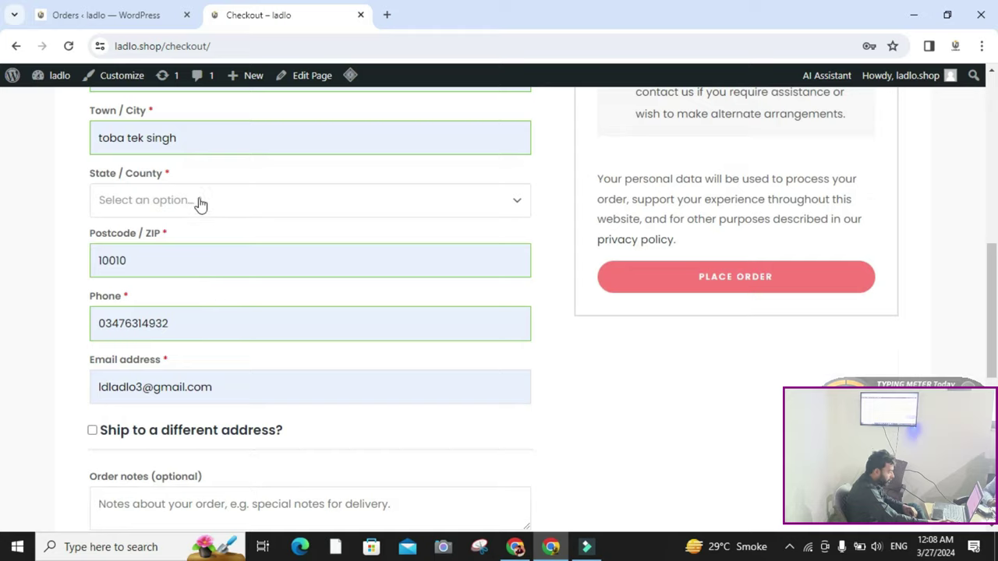
scroll(191, 249, "up", 1)
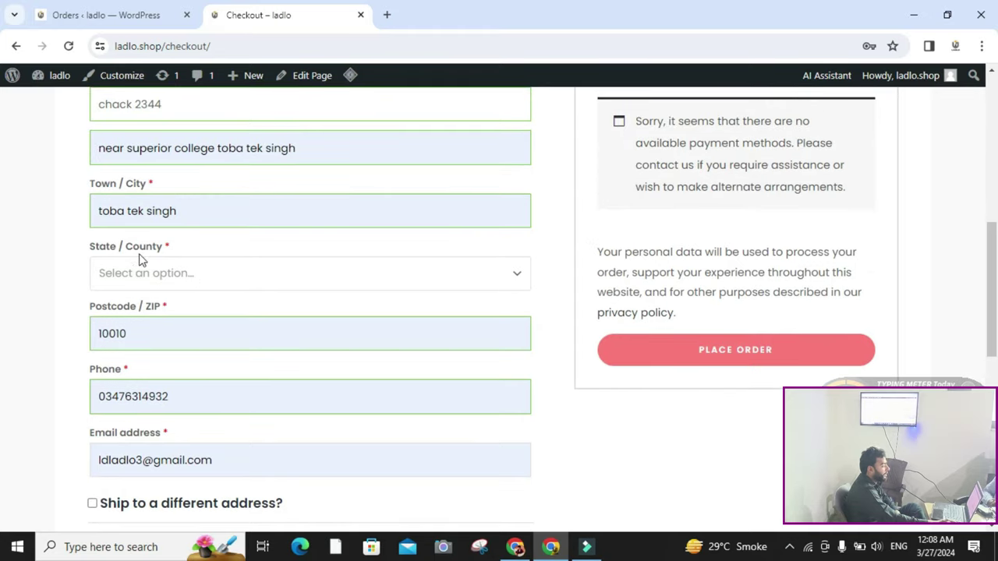
left_click(188, 288)
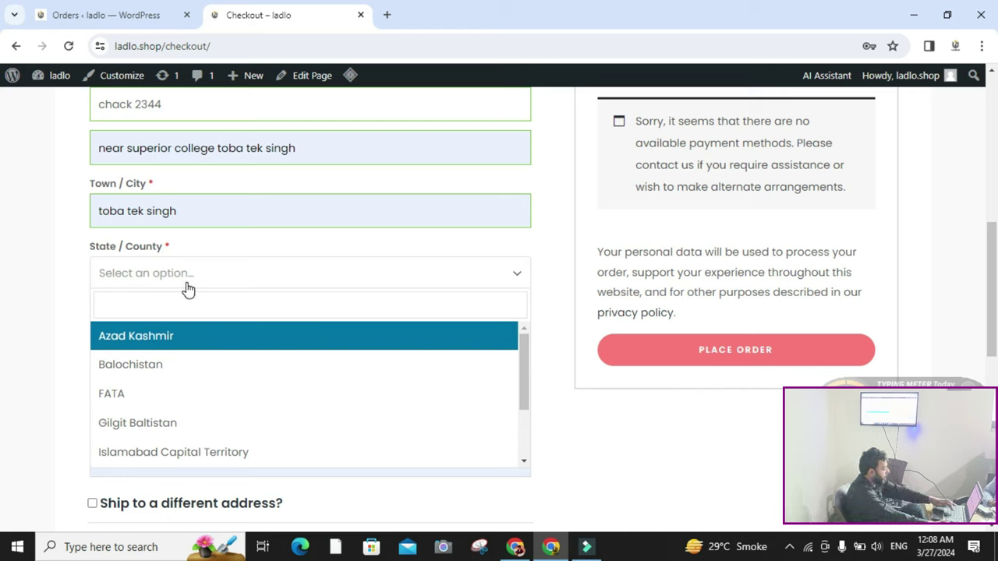
type("p")
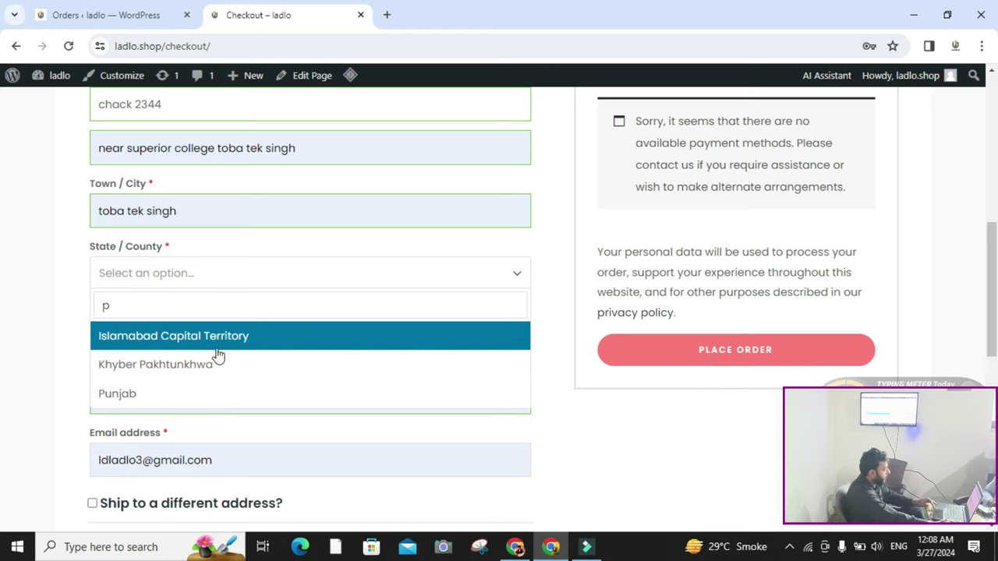
left_click(144, 394)
Replace the billing email address with a placeholder test address
scroll(323, 361, "down", 2)
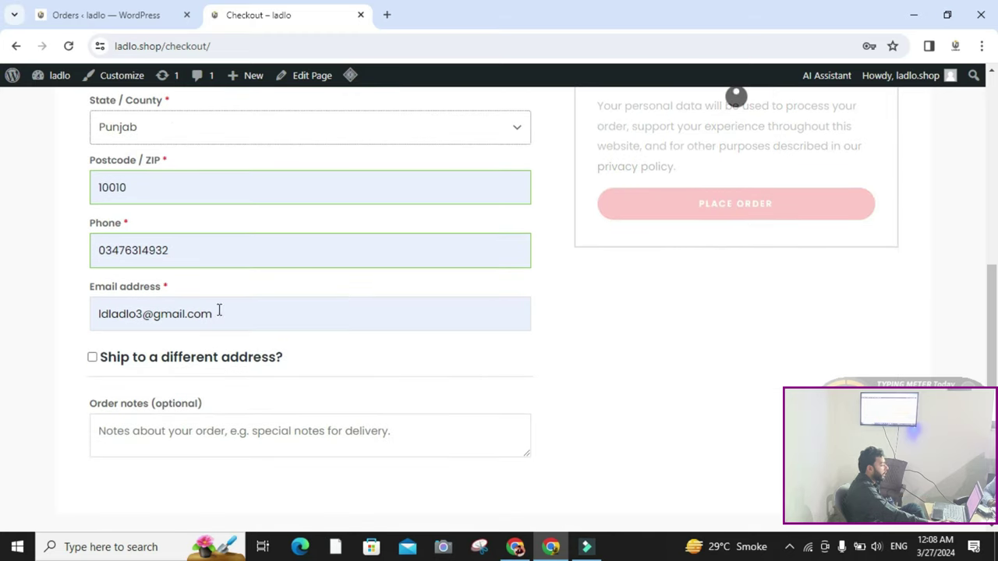
double_click(109, 313)
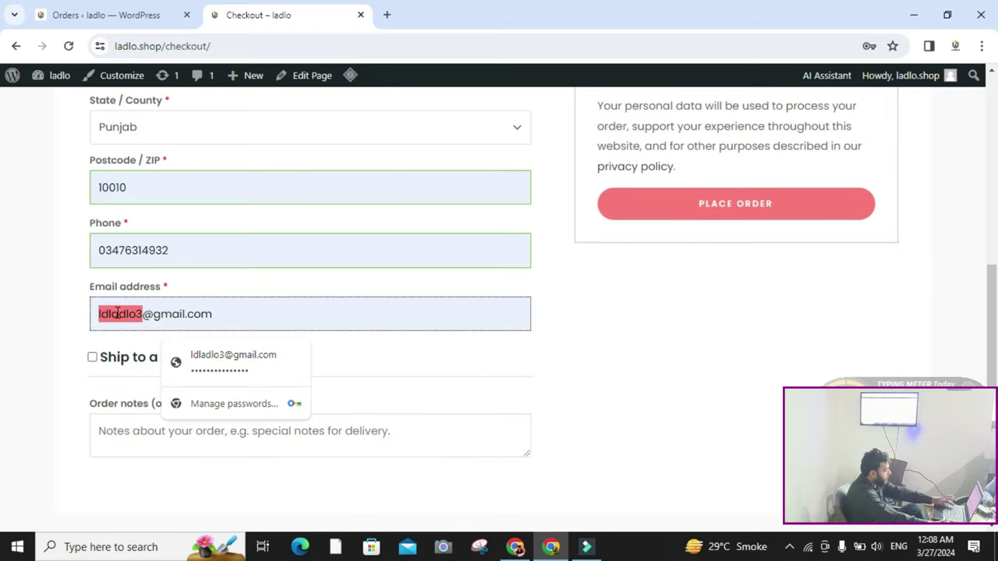
type("abcd")
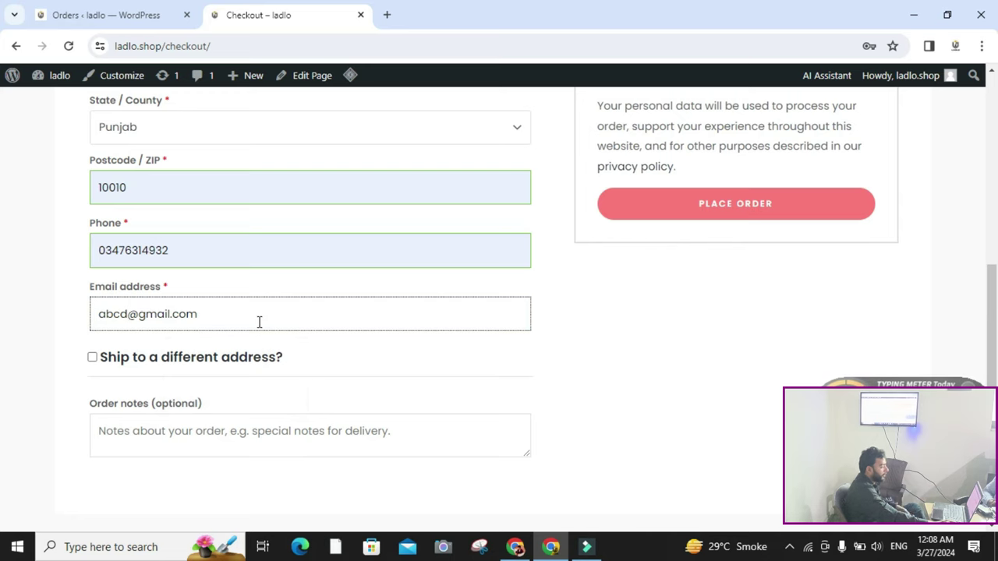
Review the completed billing details, the different shipping address option, the order notes field and the order summary
scroll(127, 323, "down", 1)
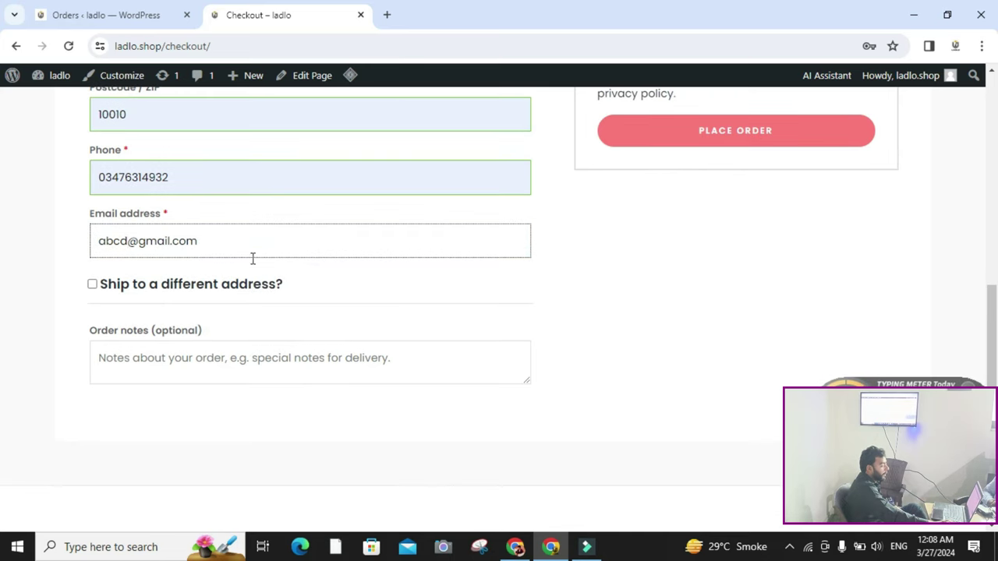
scroll(351, 289, "up", 3)
scroll(351, 289, "up", 2)
scroll(348, 289, "down", 5)
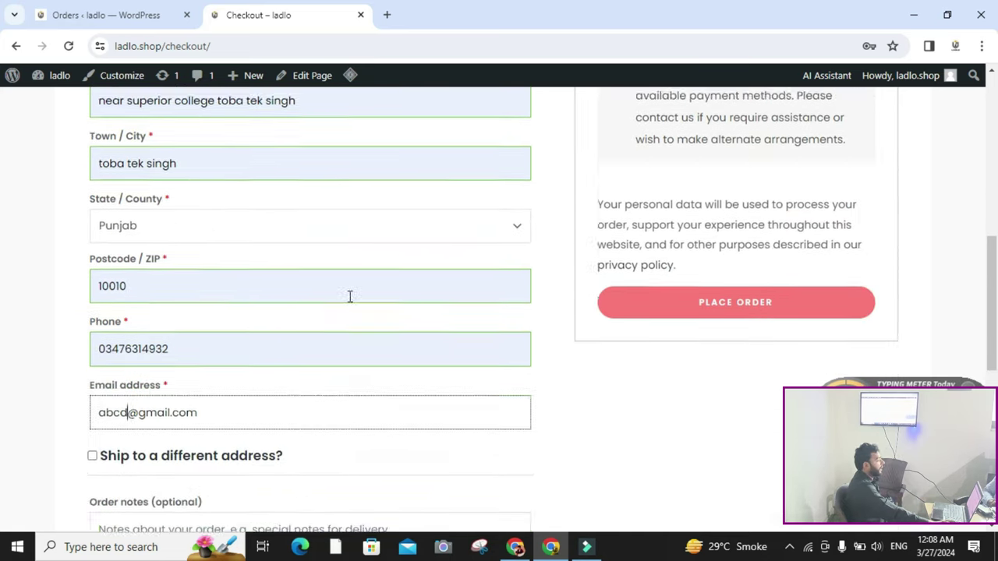
scroll(296, 338, "down", 1)
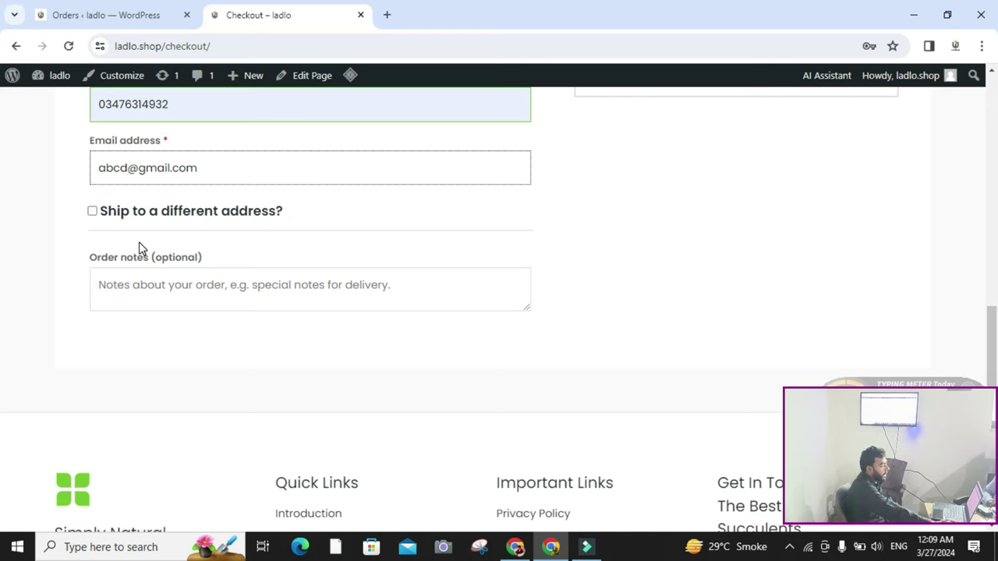
left_click(416, 299)
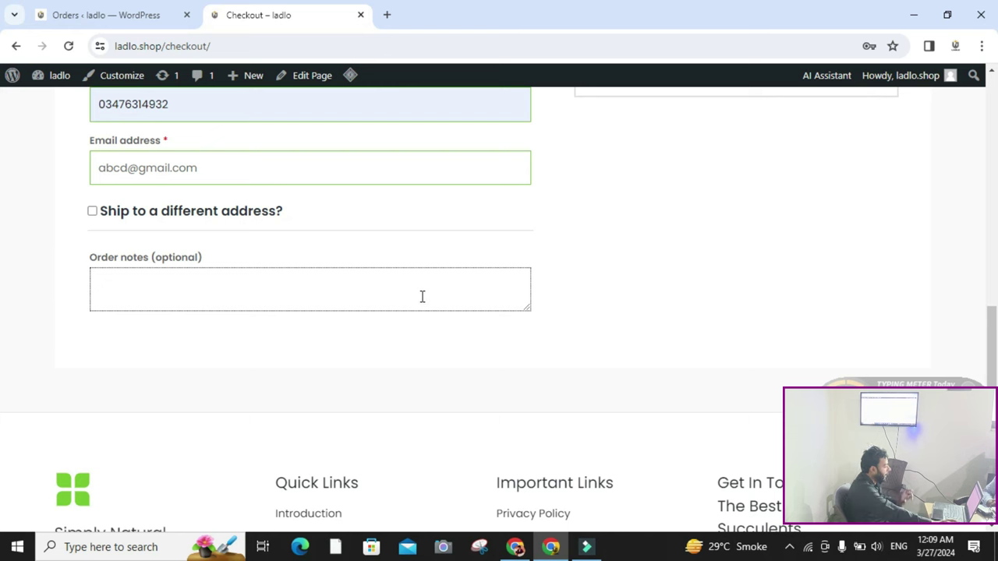
scroll(553, 304, "up", 7)
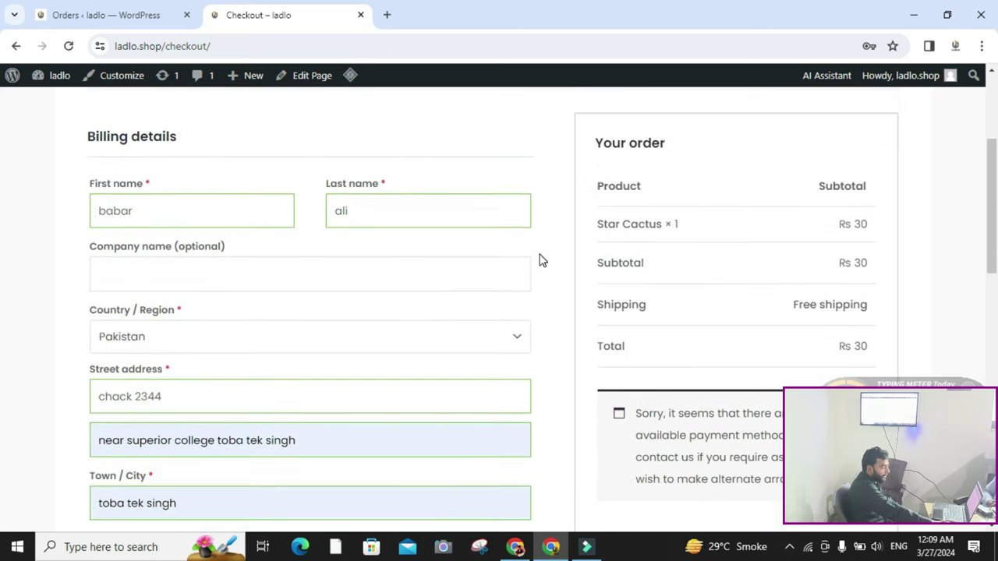
Try to place the Star Cactus order, decline saving the address in the browser and review the checkout page's payment section
scroll(538, 258, "down", 5)
left_click(799, 285)
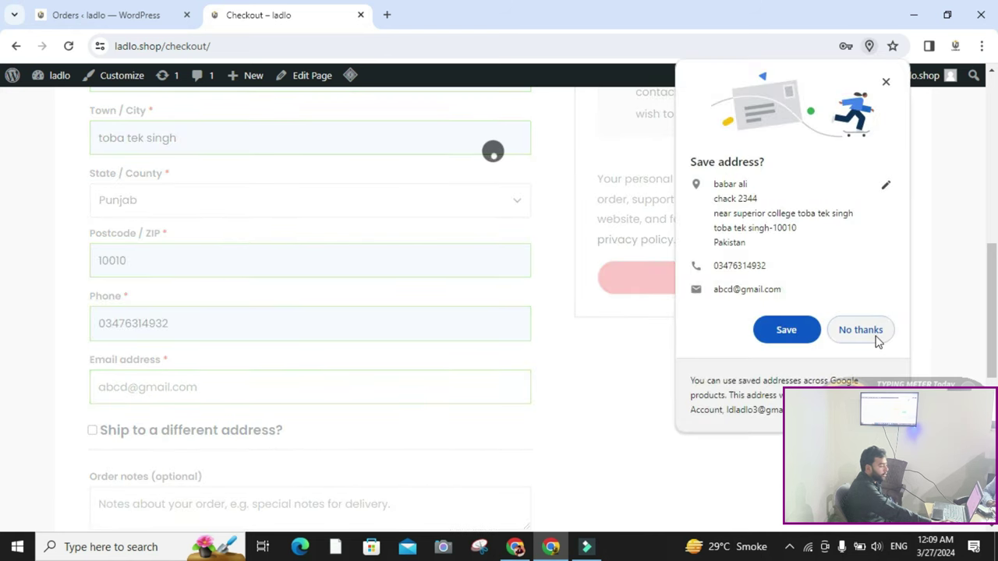
left_click(878, 336)
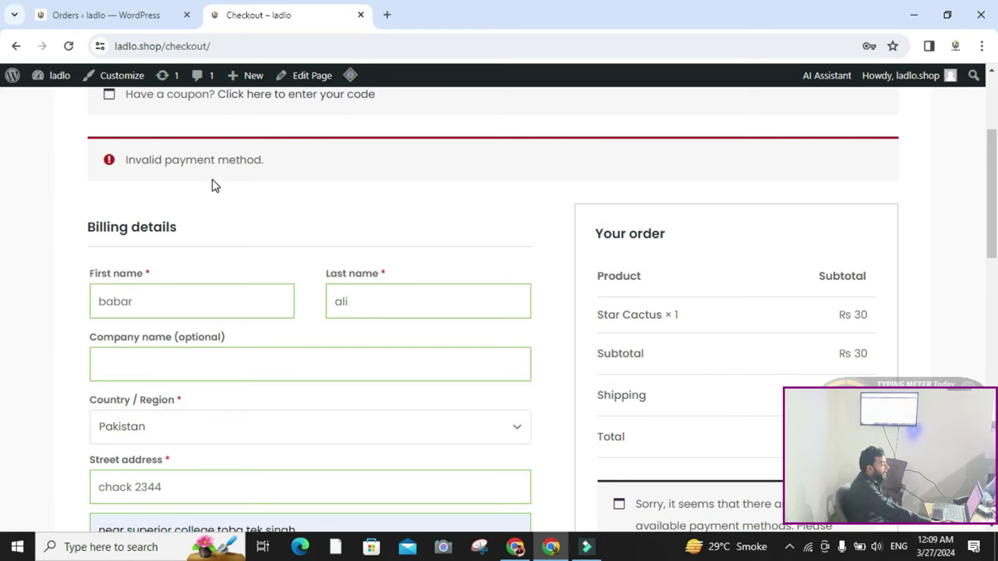
scroll(215, 186, "down", 10)
scroll(215, 186, "up", 10)
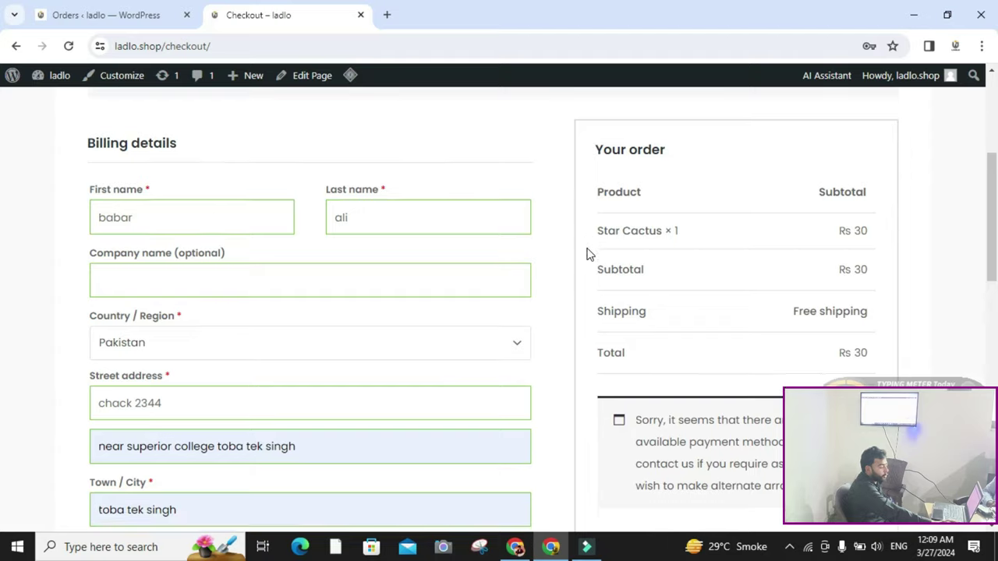
scroll(589, 254, "down", 3)
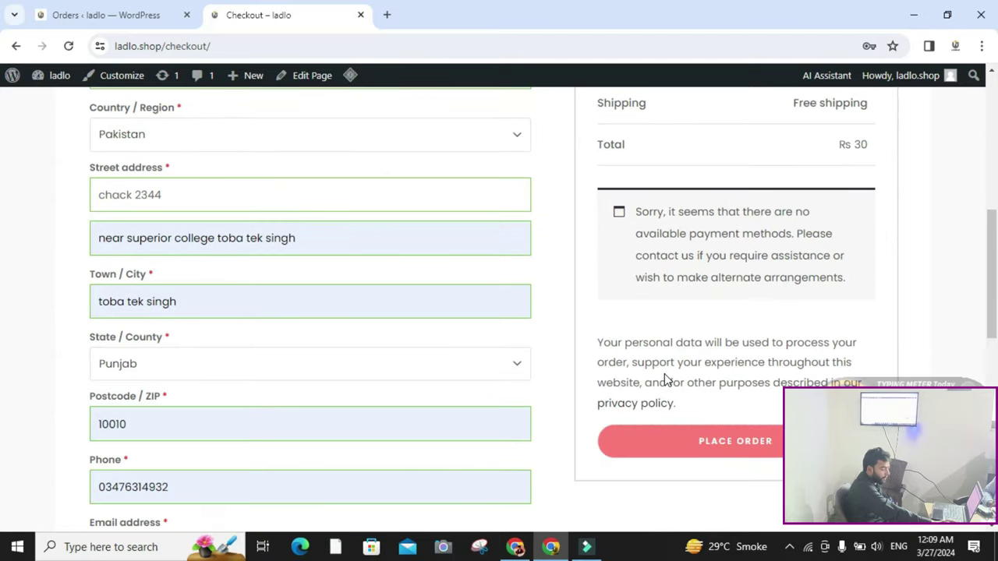
scroll(664, 373, "down", 1)
Return to the WordPress admin and reload the WooCommerce Orders page to check for the new order
left_click(169, 17)
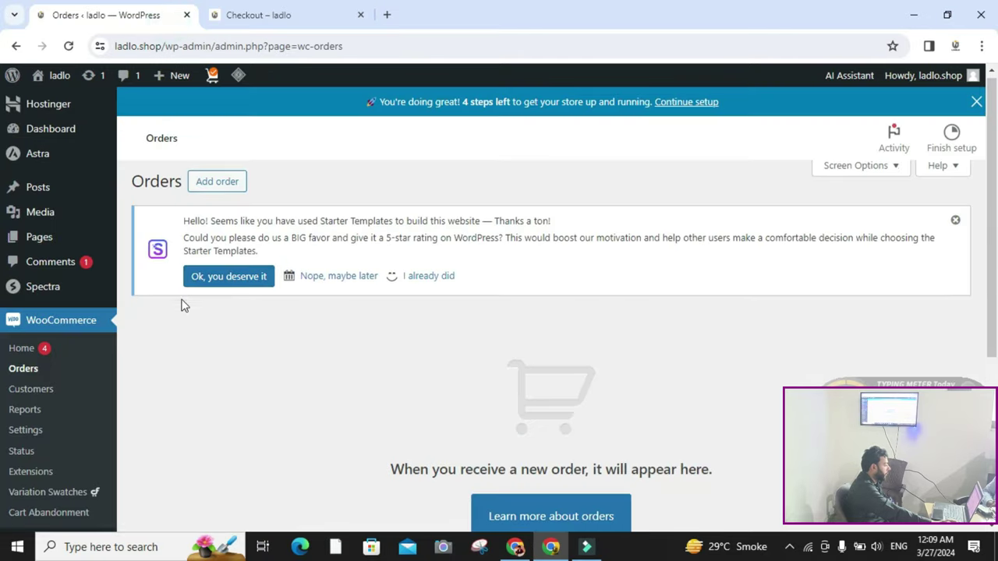
scroll(182, 305, "down", 3)
scroll(62, 209, "up", 3)
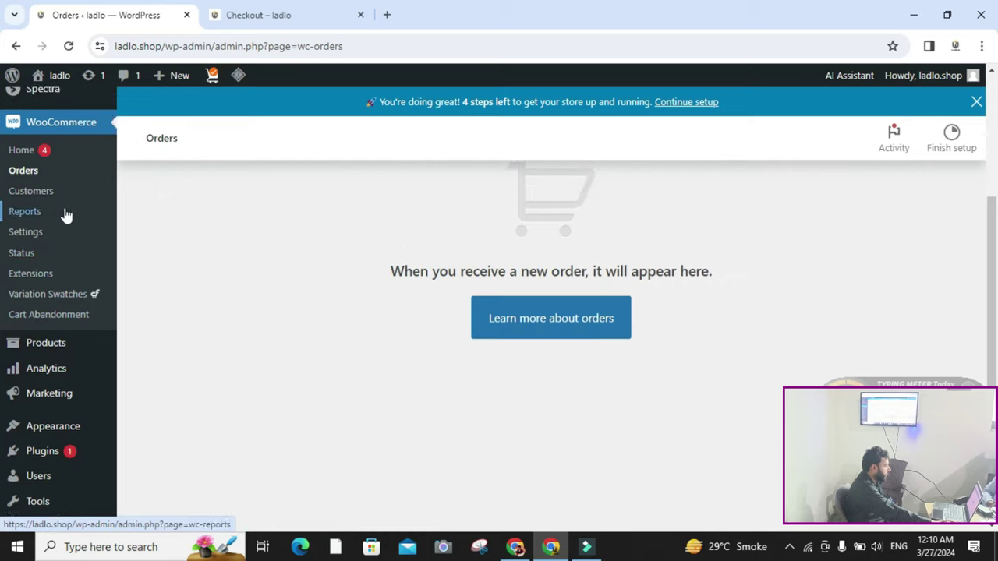
left_click(32, 374)
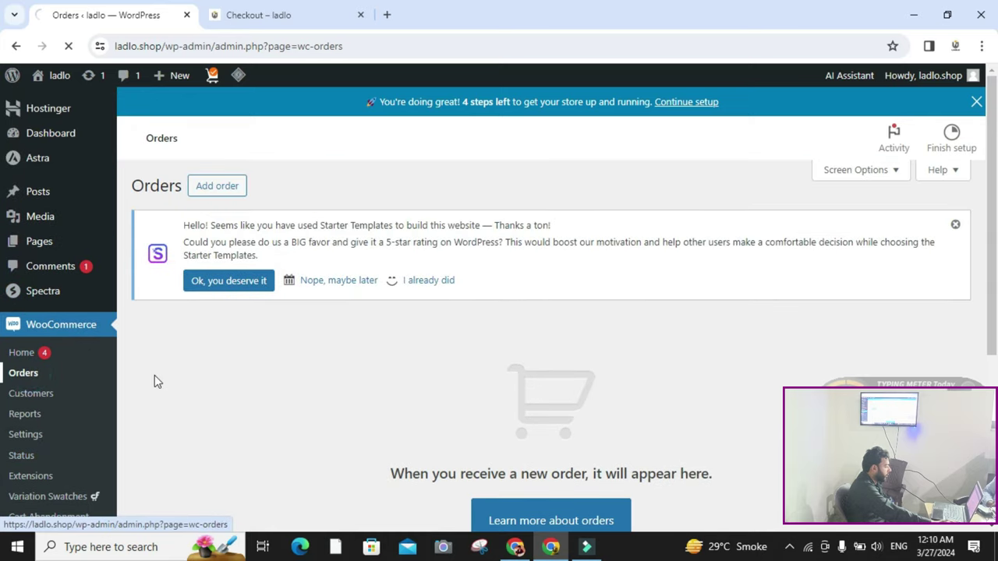
Open the Payments section of the WooCommerce settings to see the available payment methods
scroll(31, 397, "down", 2)
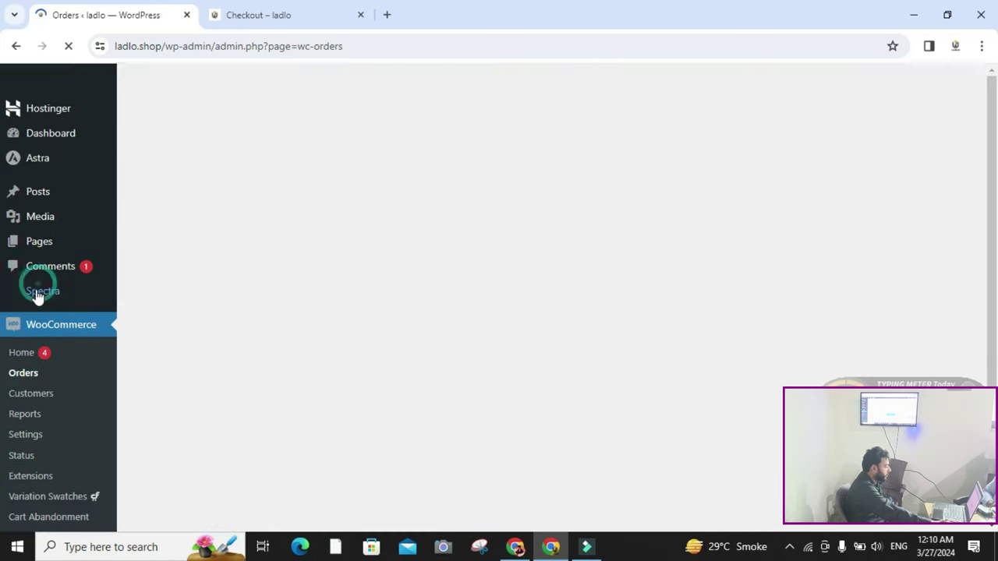
scroll(39, 289, "down", 3)
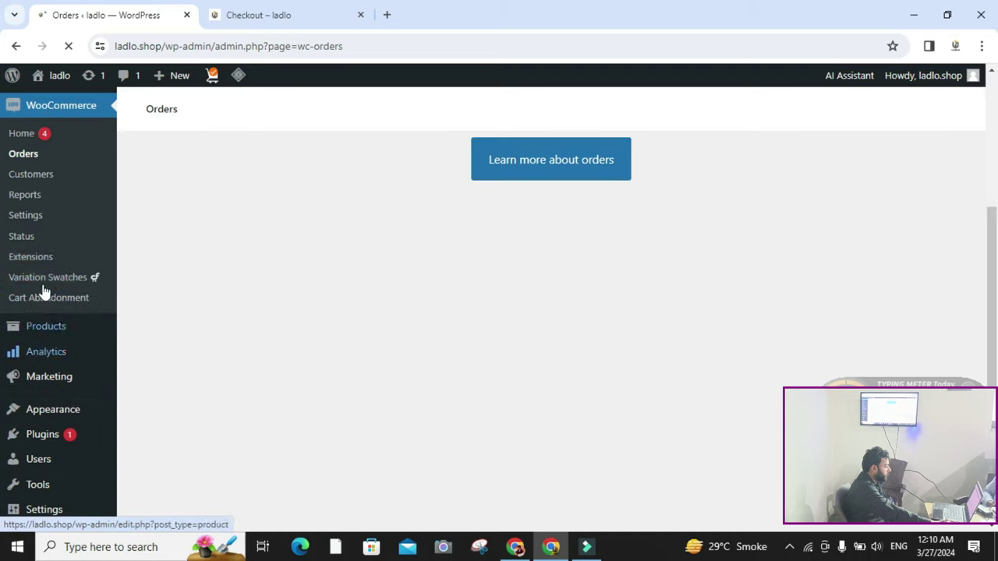
left_click(27, 216)
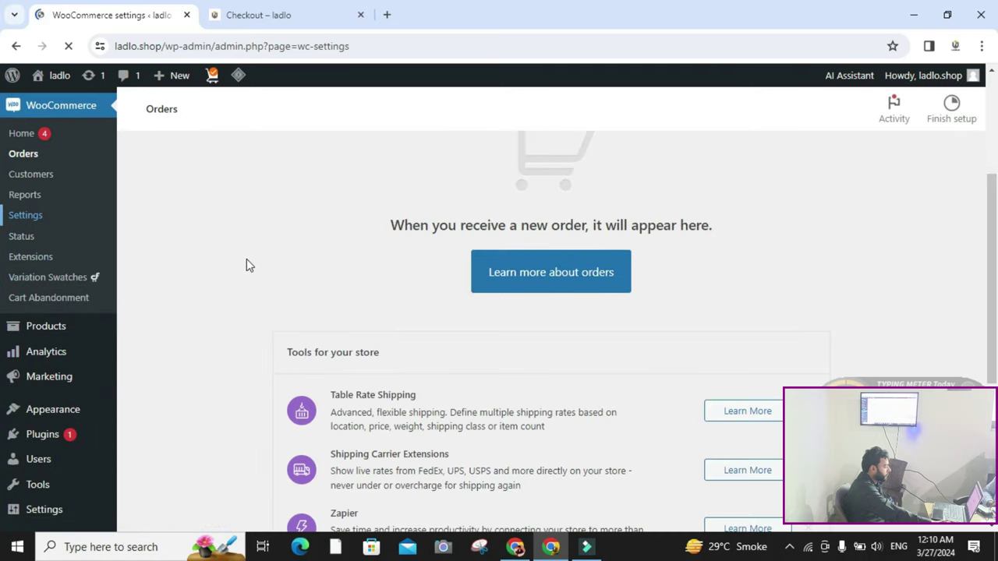
scroll(389, 257, "down", 1)
scroll(506, 249, "up", 1)
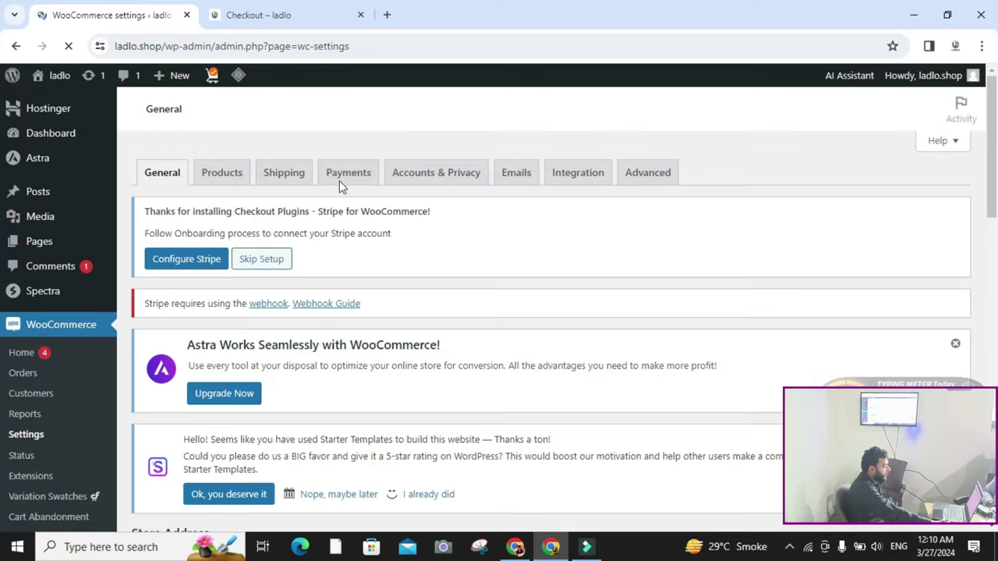
left_click(347, 172)
scroll(383, 345, "down", 2)
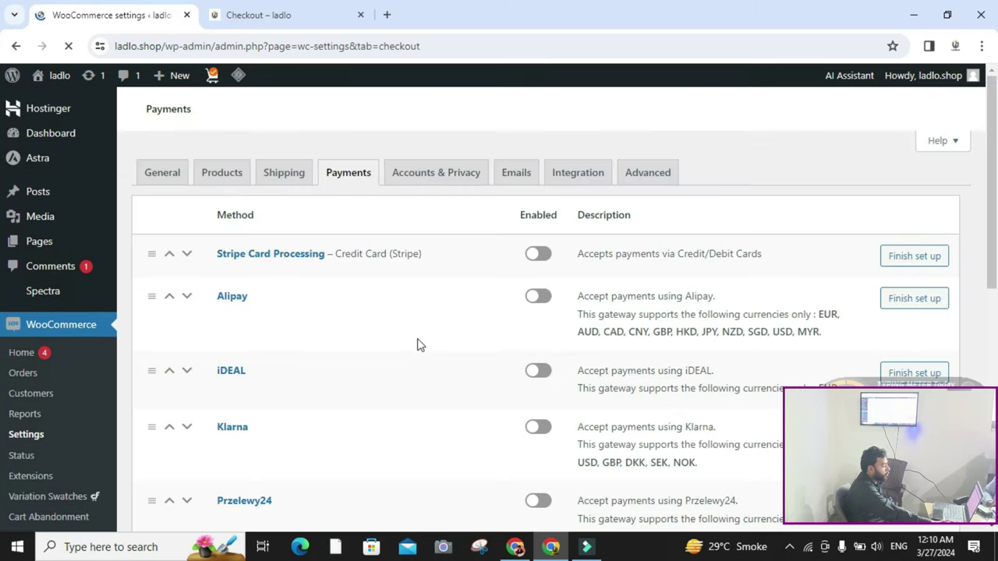
Enable the Cash on delivery payment method and save the WooCommerce payment settings
scroll(474, 345, "down", 8)
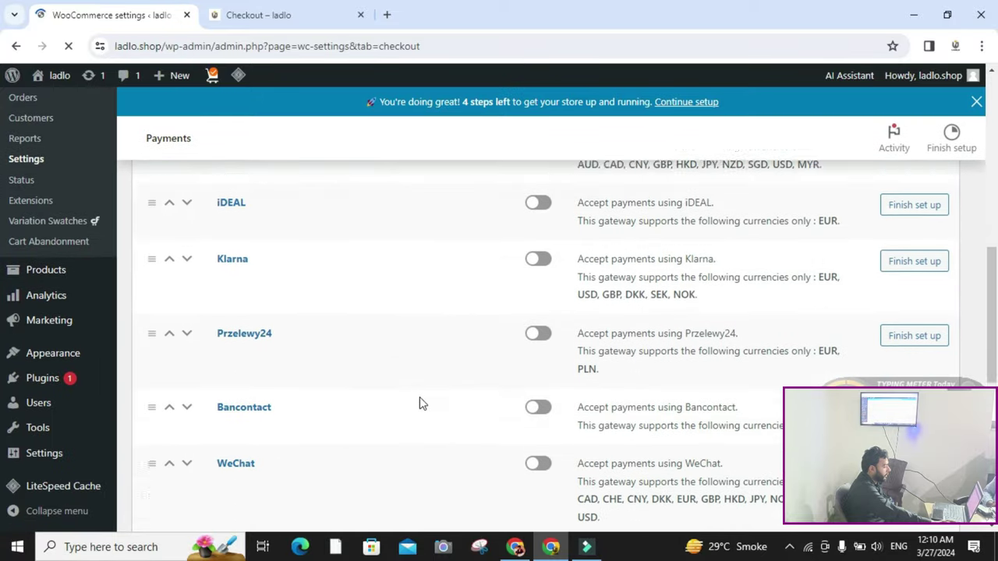
scroll(419, 397, "down", 3)
scroll(484, 465, "down", 1)
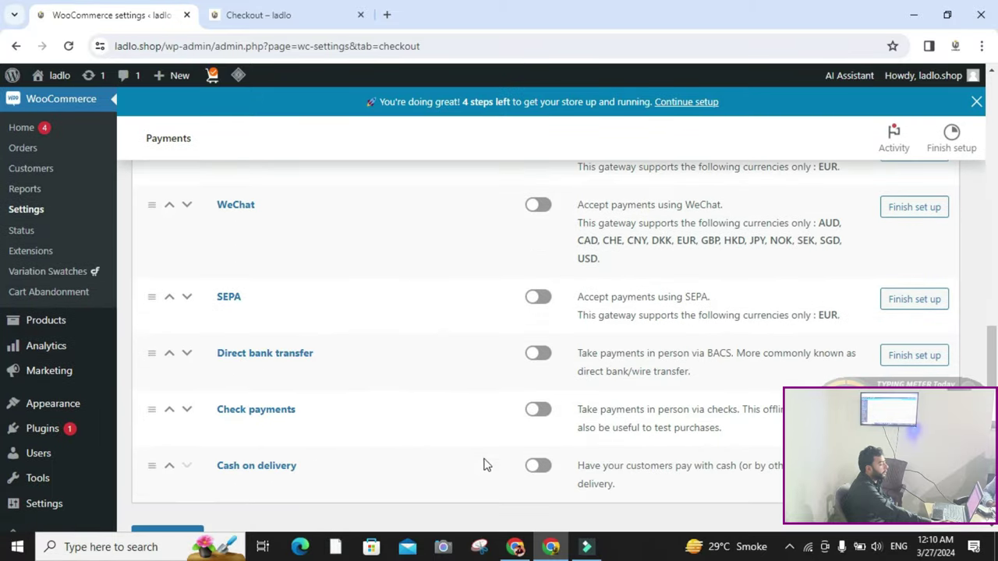
left_click(544, 468)
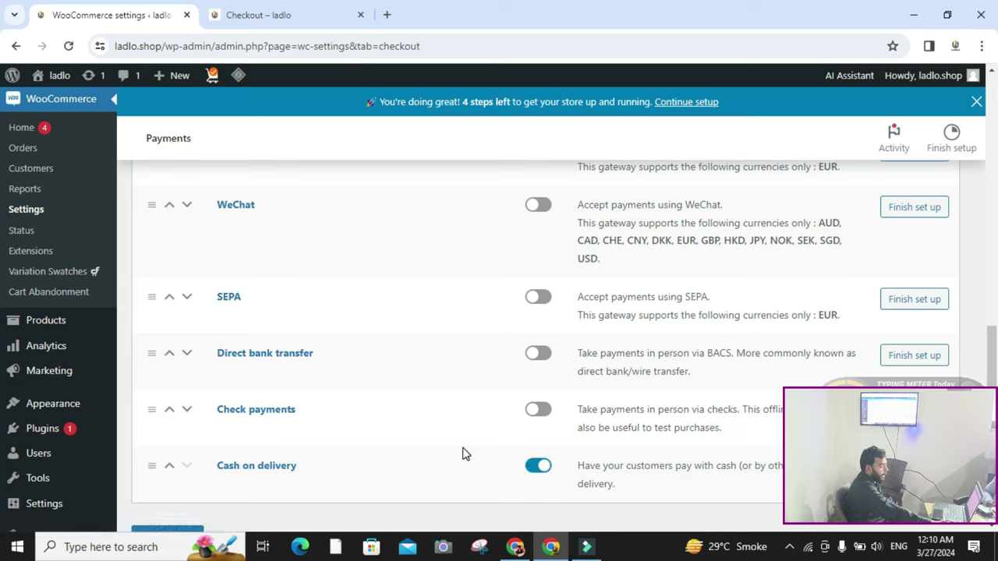
scroll(416, 442, "down", 2)
left_click(169, 393)
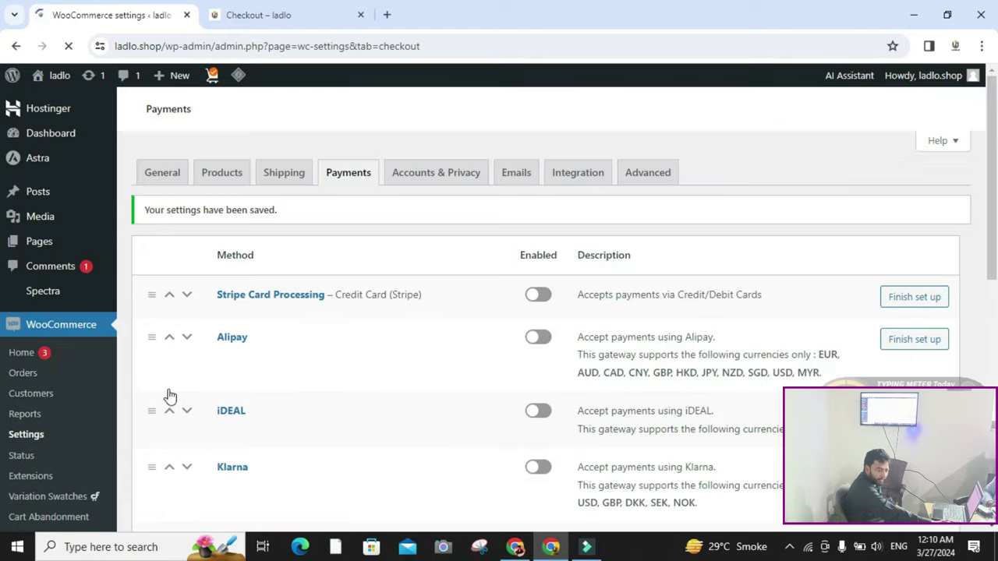
Return to the store's checkout page, reload it and check the Cash on delivery payment option
left_click(288, 6)
left_click(68, 46)
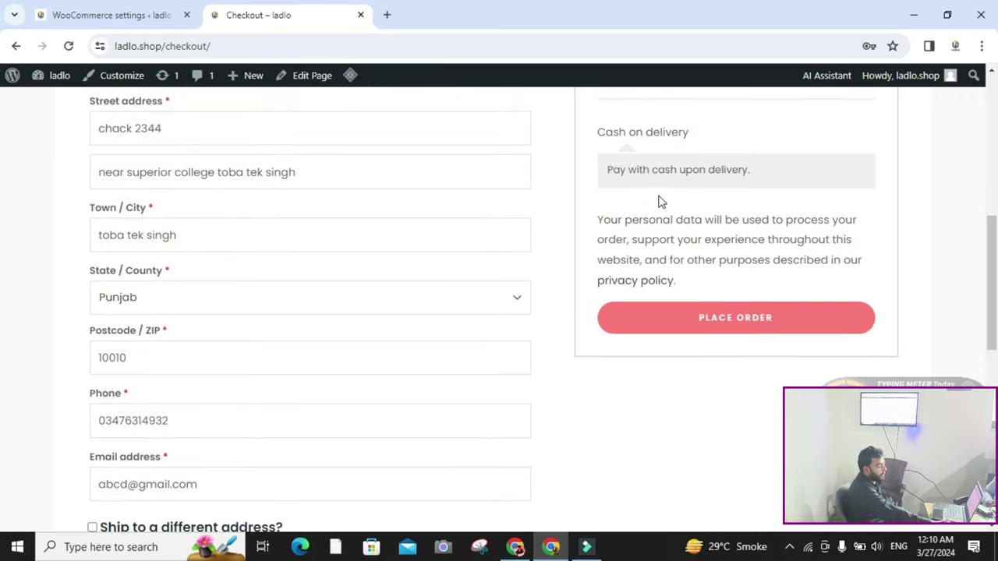
left_click_drag(597, 132, 688, 134)
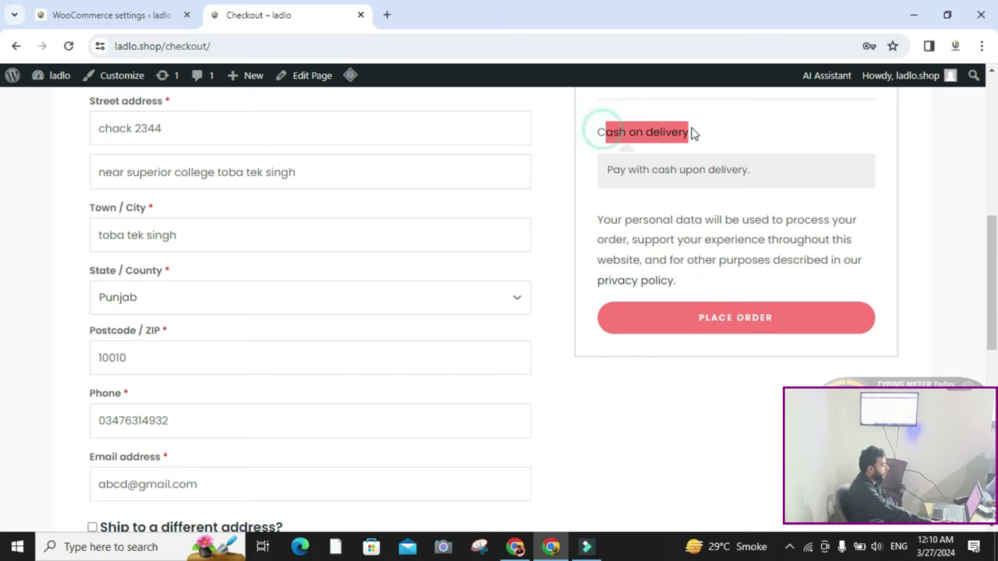
left_click_drag(590, 133, 704, 137)
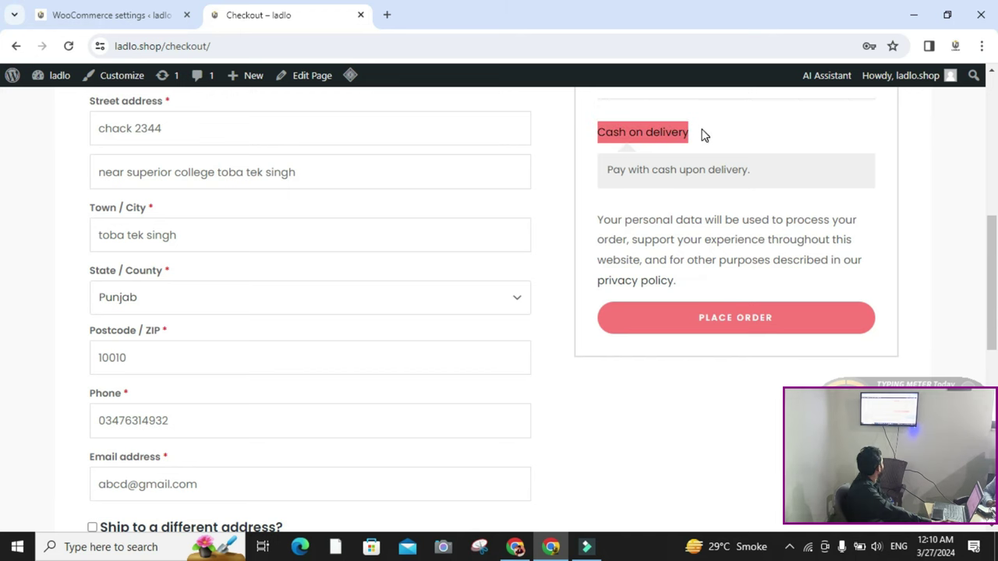
Check the billing details and order summary, and place the Star Cactus order with Cash on delivery
scroll(600, 267, "down", 2)
scroll(450, 256, "up", 6)
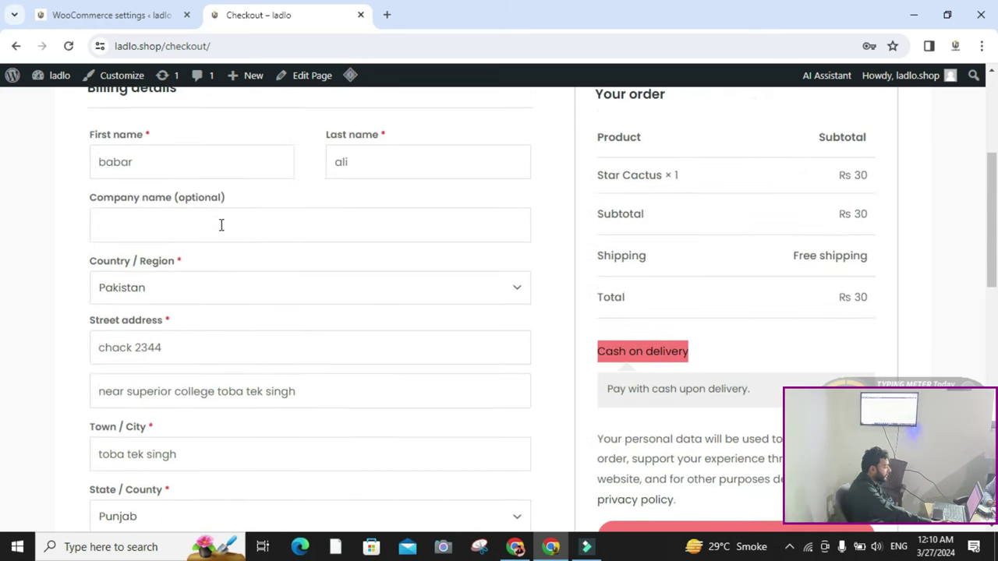
scroll(214, 223, "down", 5)
scroll(546, 359, "up", 3)
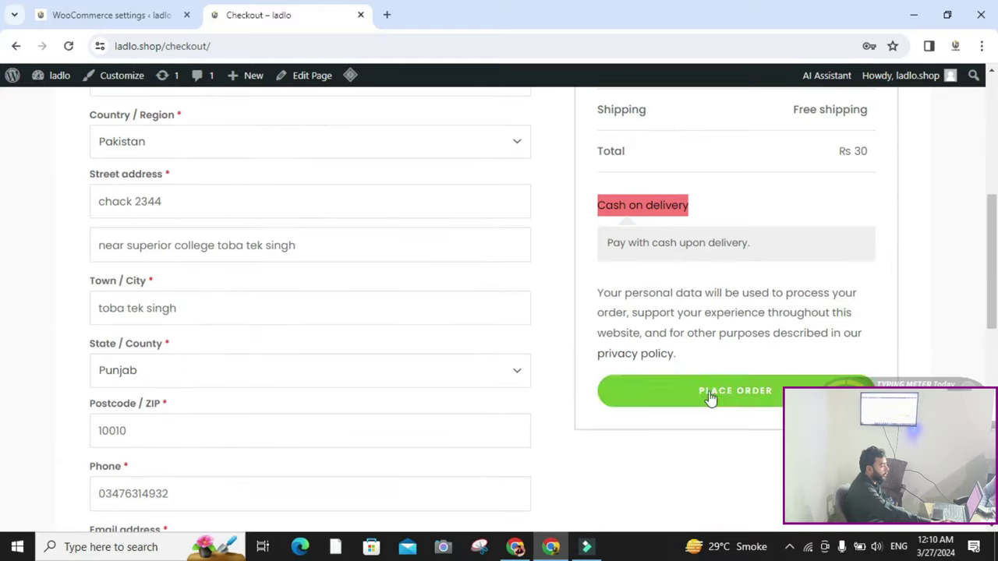
left_click(696, 405)
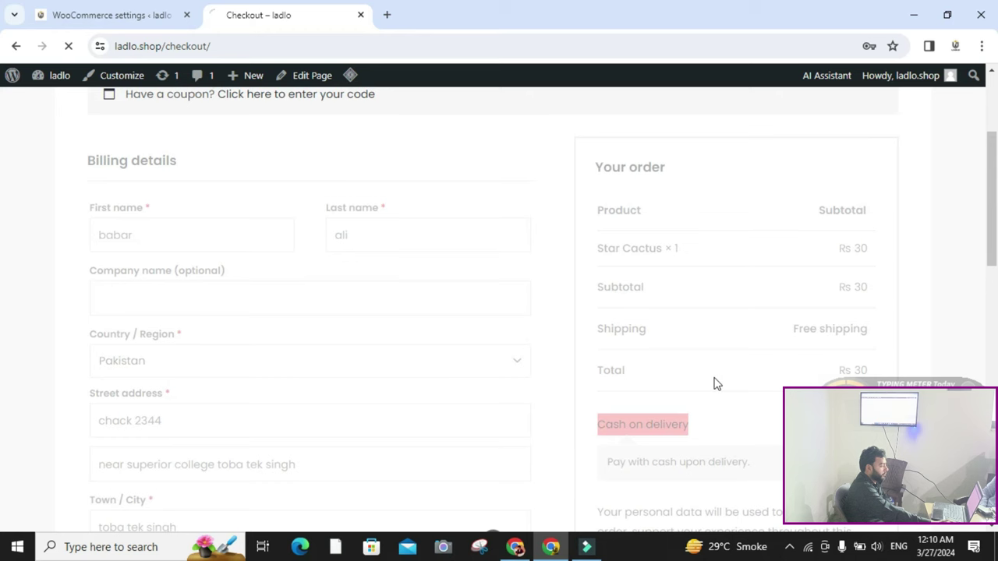
Review the order received page, including the thank-you message and the order details
scroll(879, 266, "down", 2)
scroll(880, 266, "up", 2)
left_click_drag(81, 277, 334, 286)
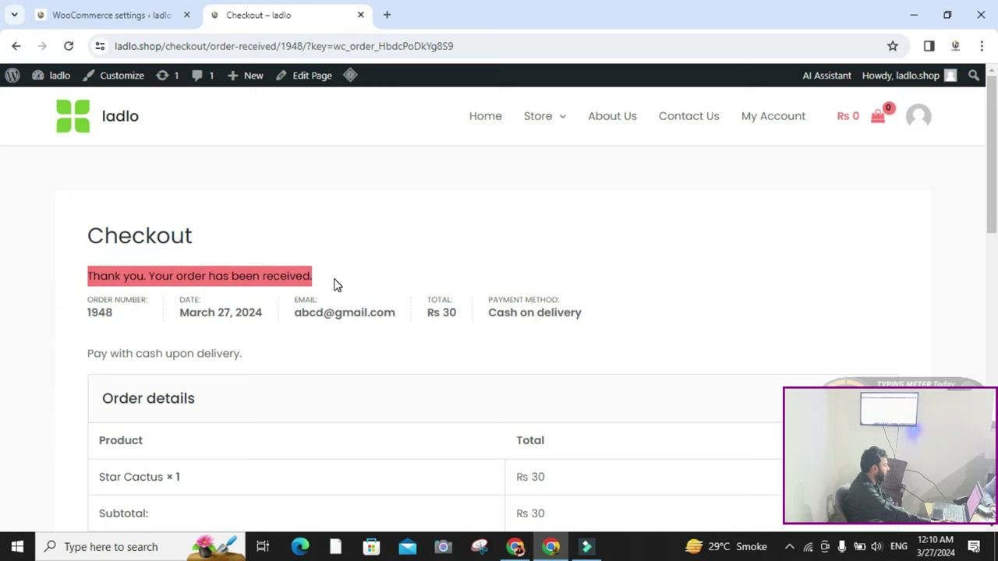
scroll(277, 294, "down", 1)
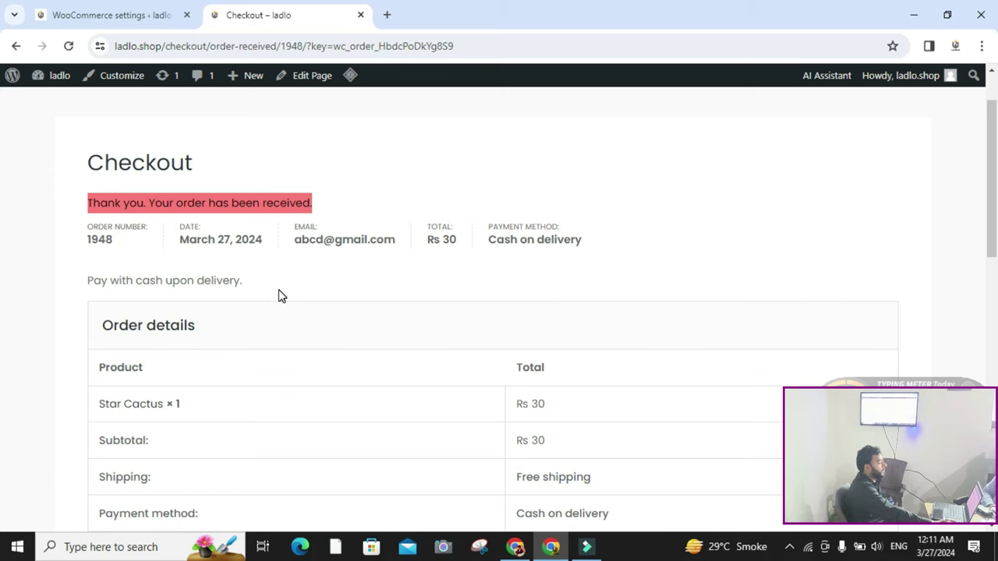
Return to the WordPress admin and open the newly placed order from the WooCommerce Orders list
left_click(140, 13)
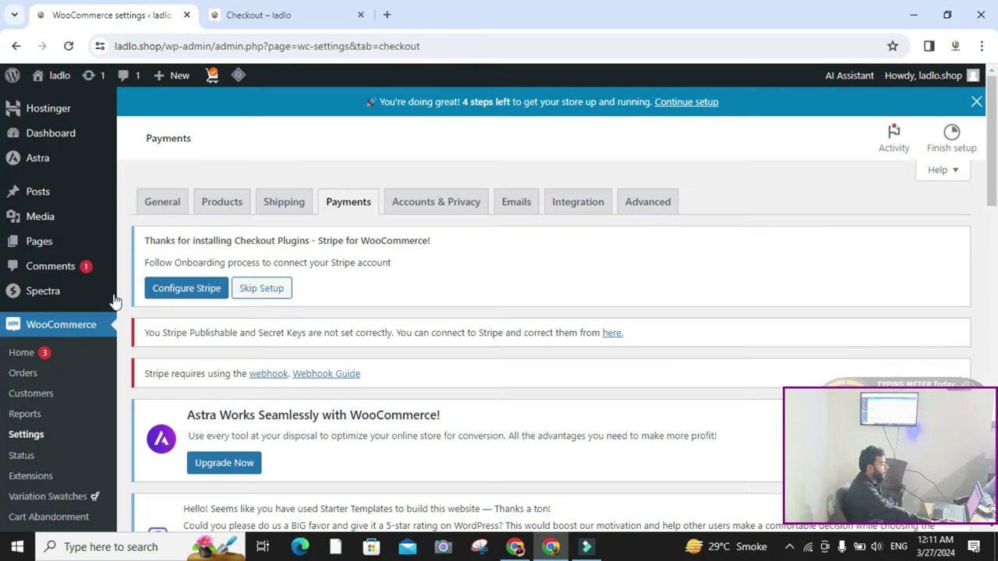
left_click(33, 375)
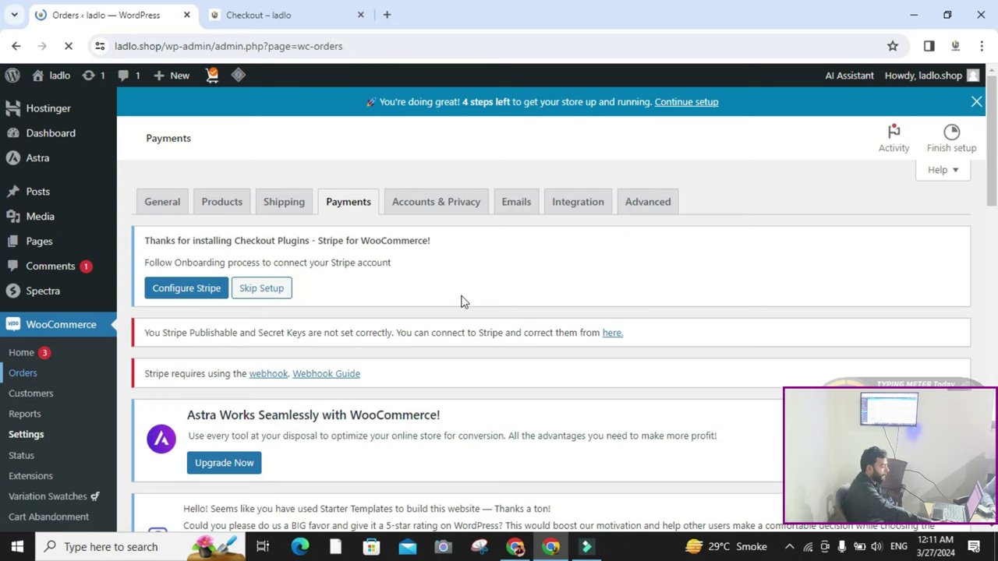
scroll(489, 373, "down", 1)
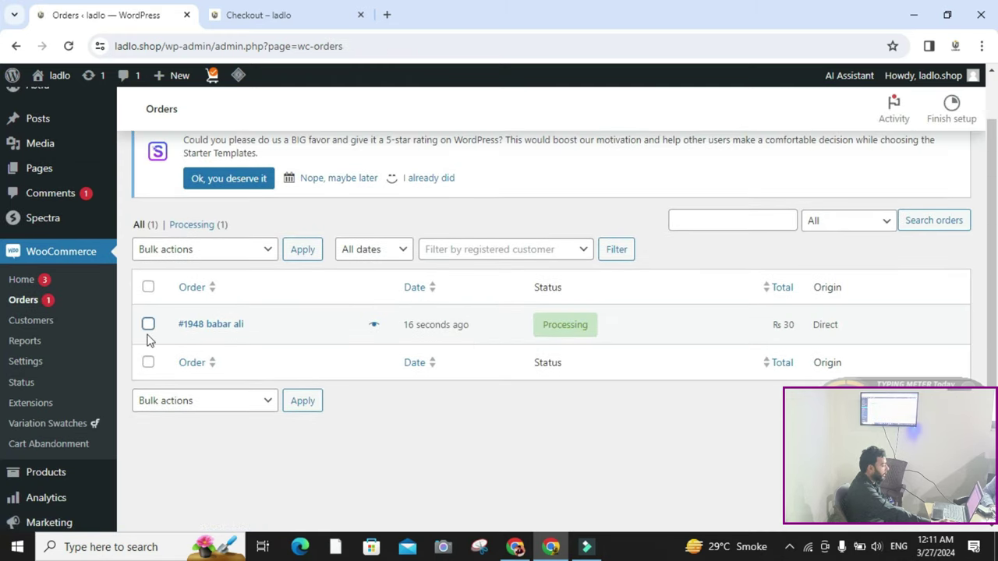
left_click(208, 329)
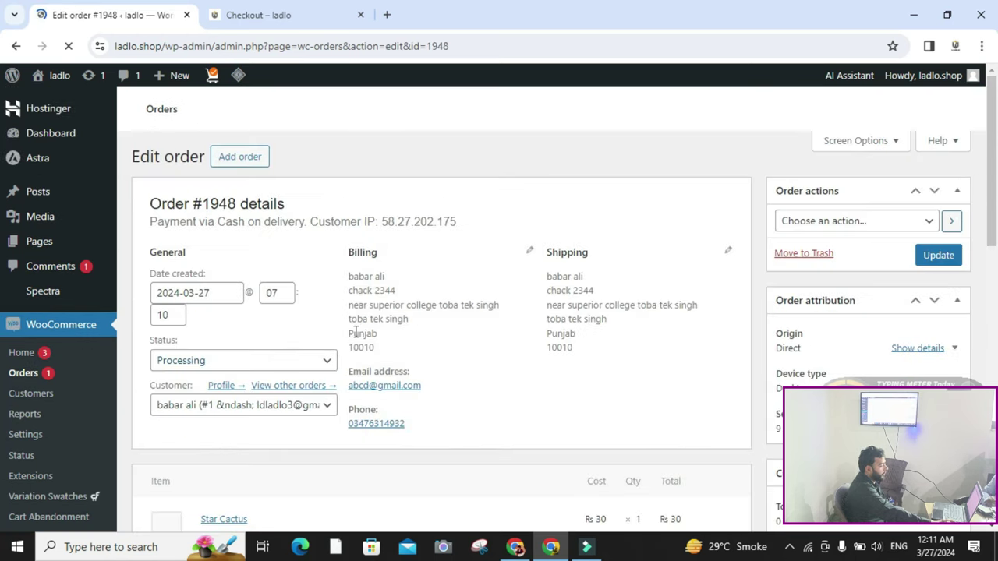
scroll(263, 351, "down", 1)
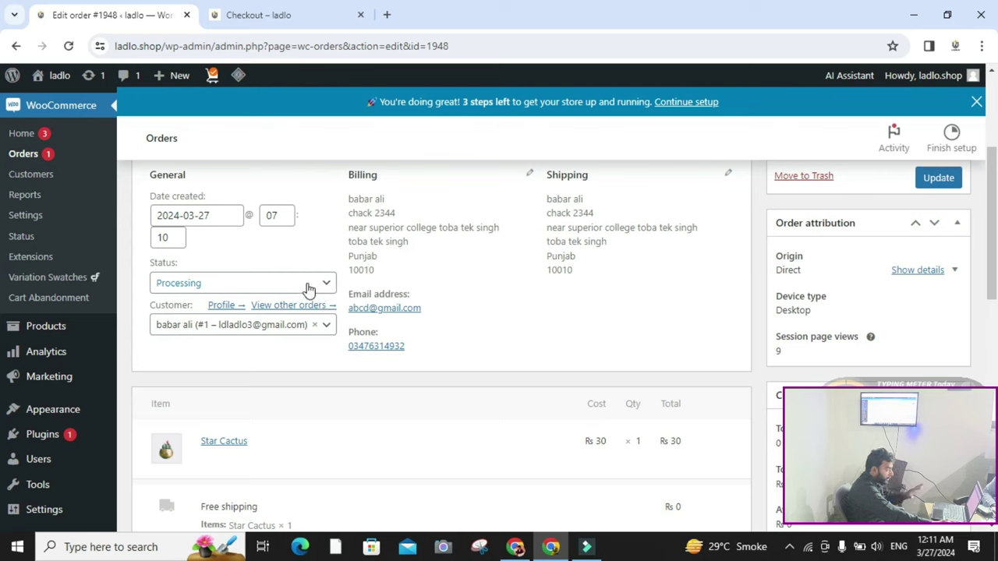
Change the order's status to On hold and update the order
left_click(308, 283)
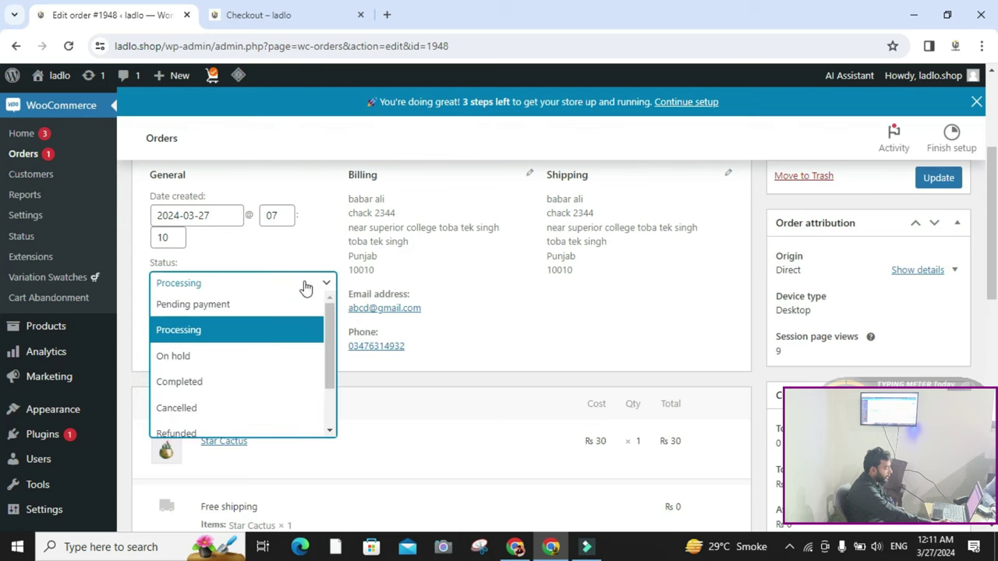
left_click(217, 359)
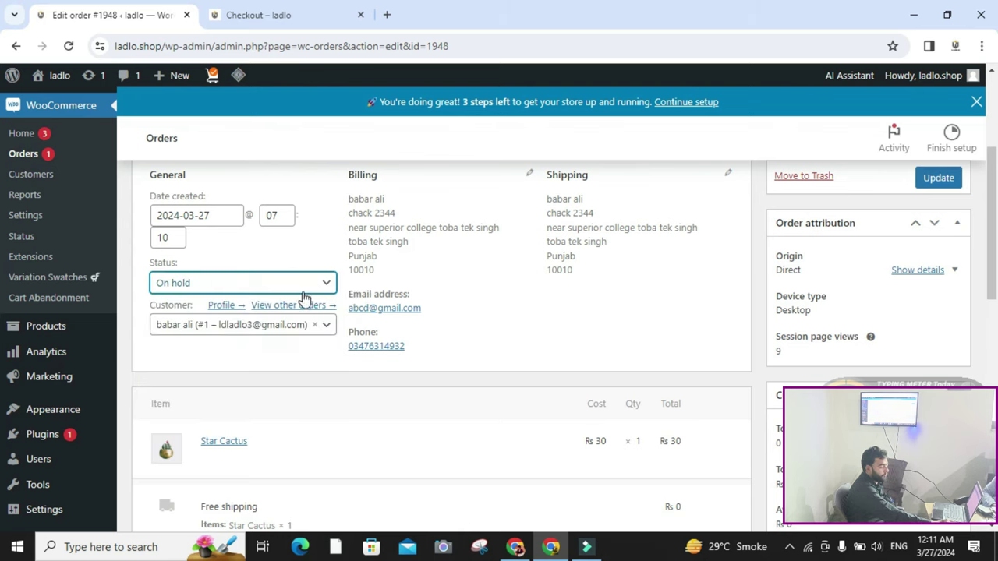
scroll(310, 295, "up", 1)
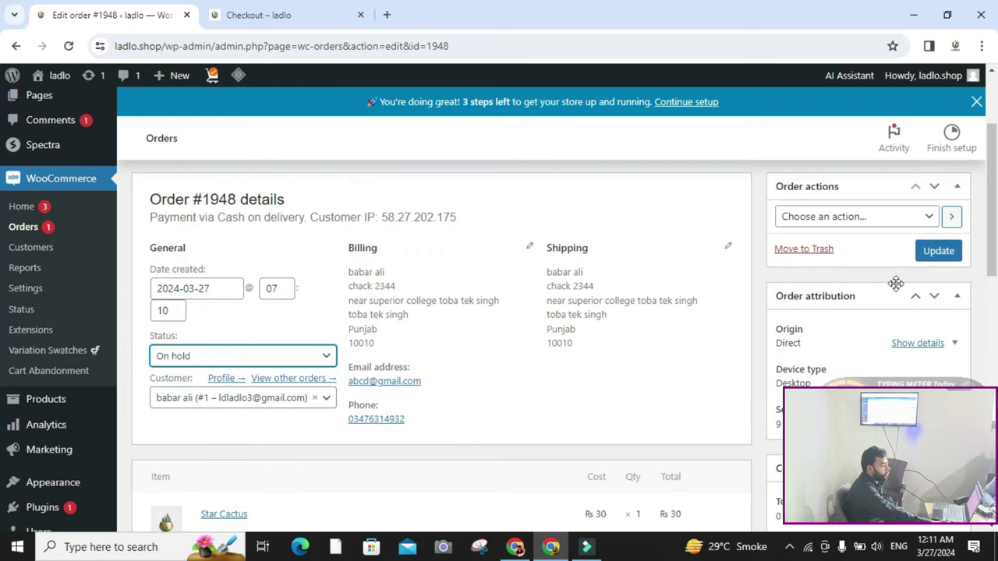
left_click(939, 252)
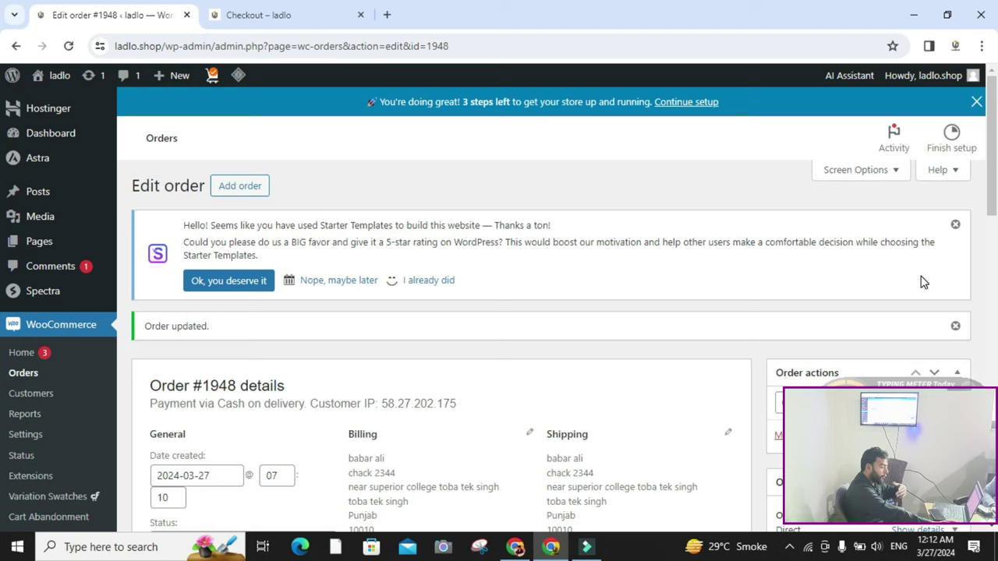
Change the Star Cactus order's status to Completed
scroll(711, 311, "down", 2)
scroll(711, 311, "down", 2)
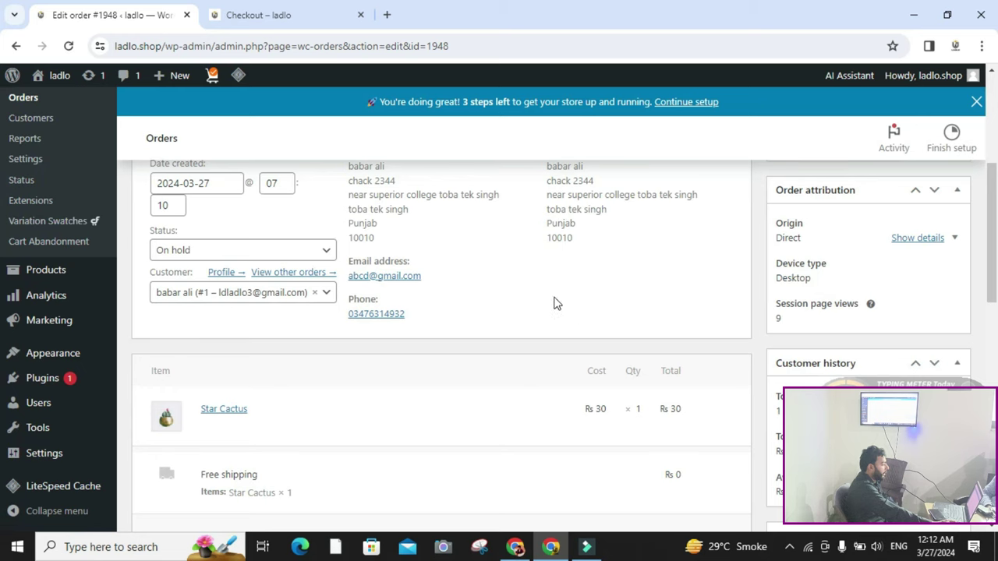
left_click(190, 250)
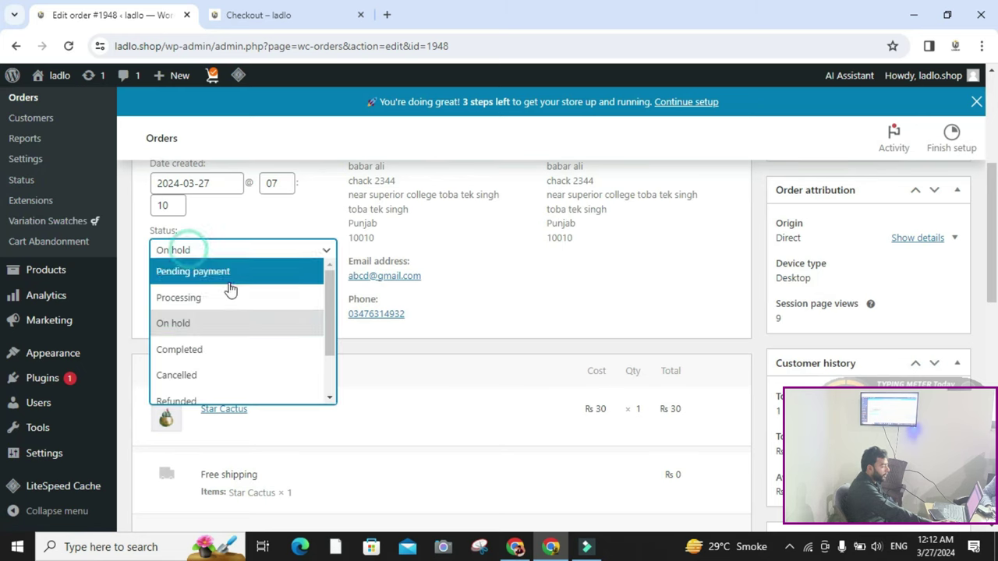
left_click(226, 351)
scroll(731, 341, "up", 2)
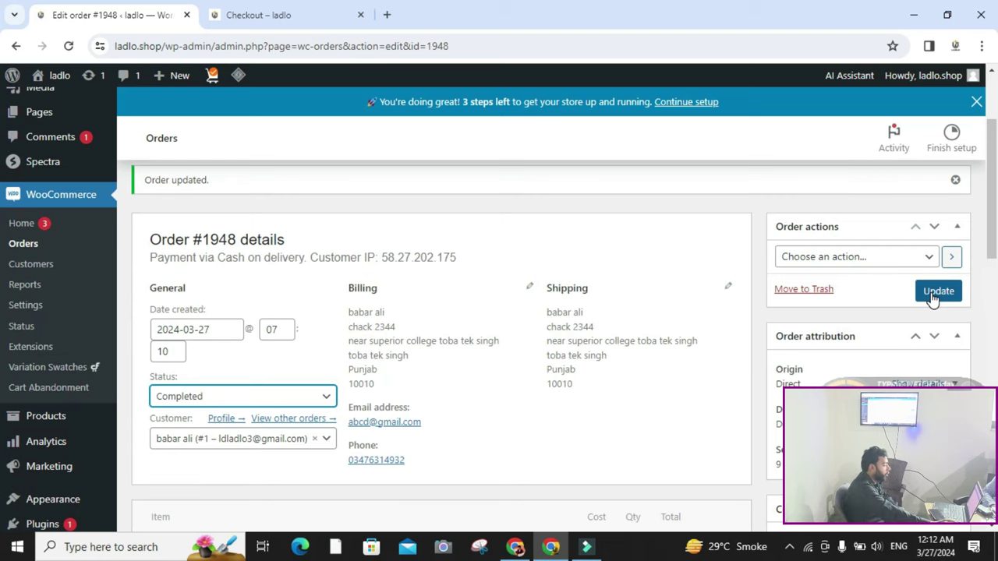
scroll(433, 369, "down", 1)
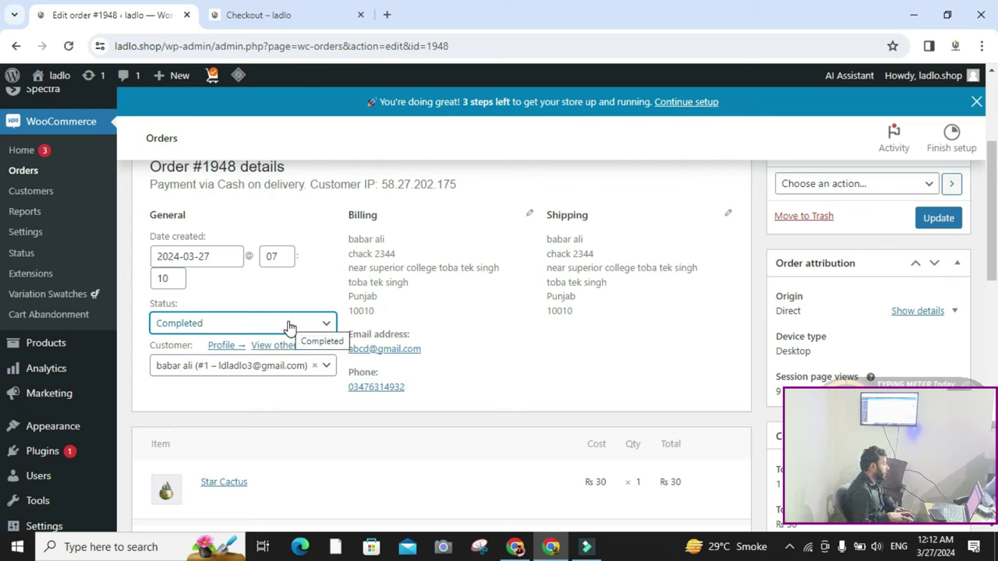
scroll(288, 325, "up", 2)
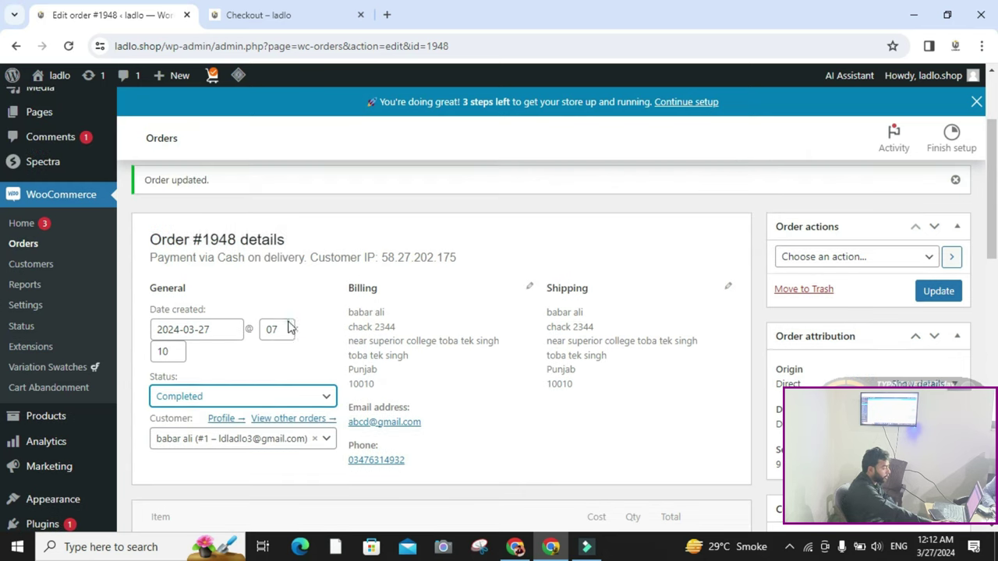
Examine the remaining order status choices, including Cancelled, Refunded, Failed and Draft
left_click(287, 327)
scroll(287, 343, "down", 2)
left_click(319, 251)
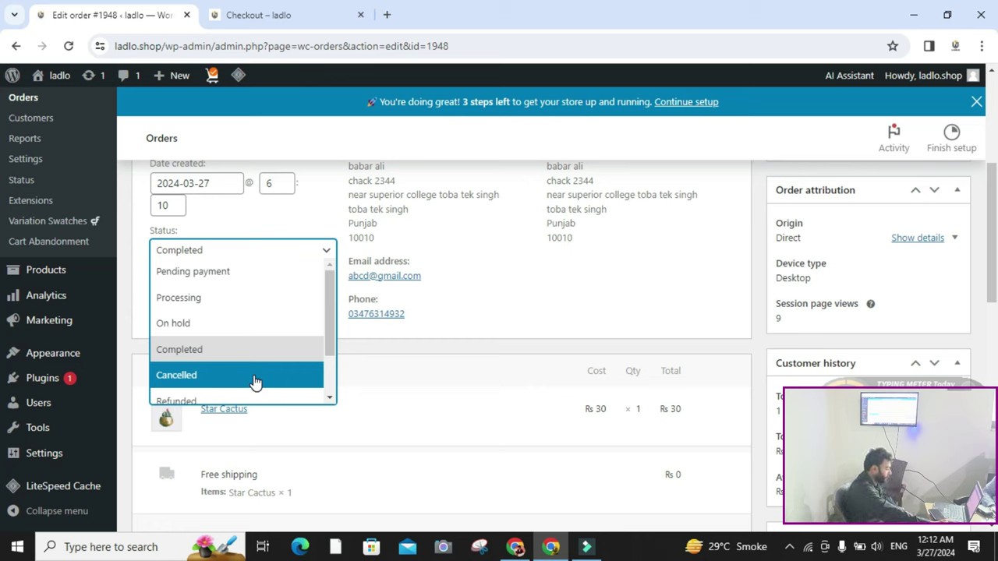
scroll(333, 334, "down", 2)
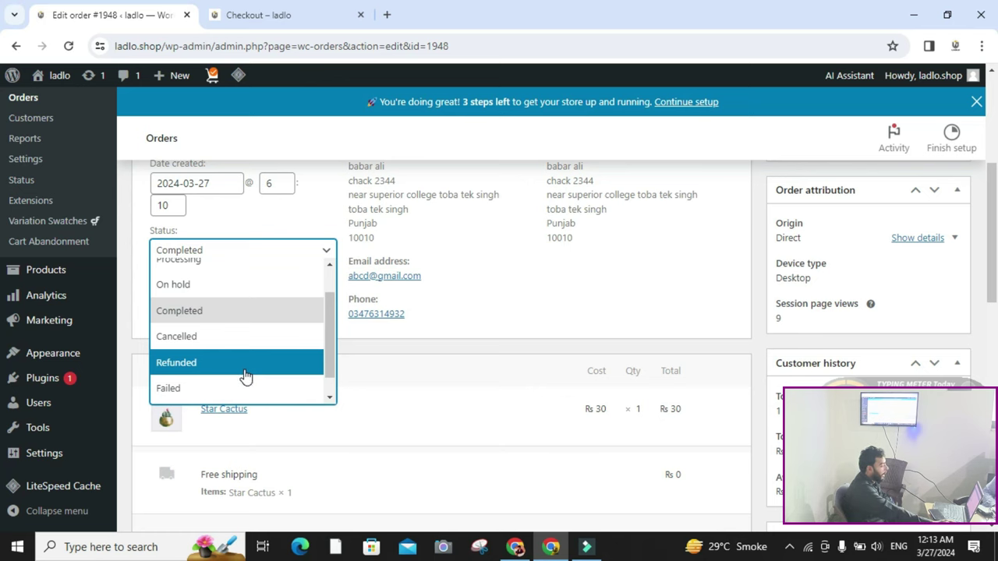
scroll(245, 376, "down", 1)
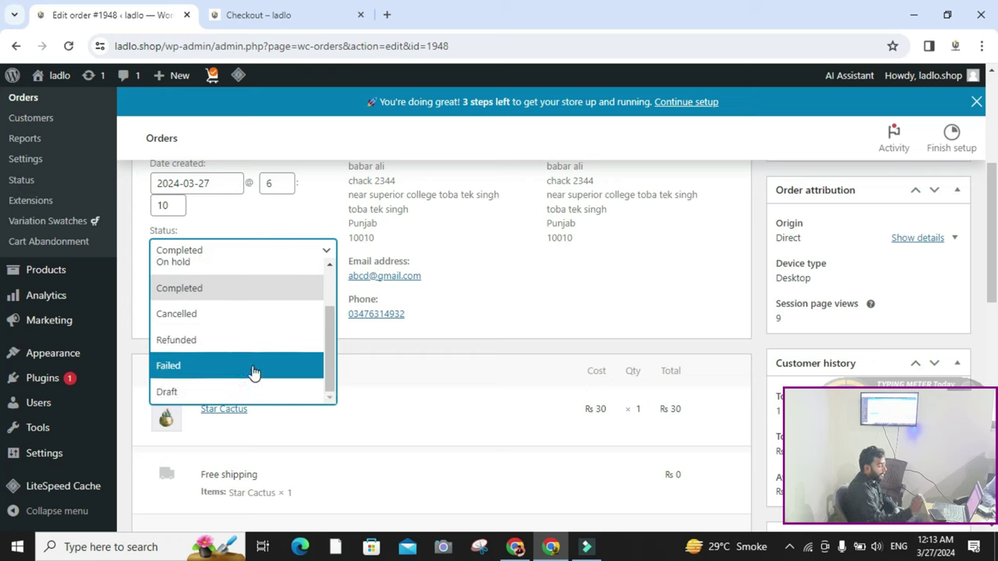
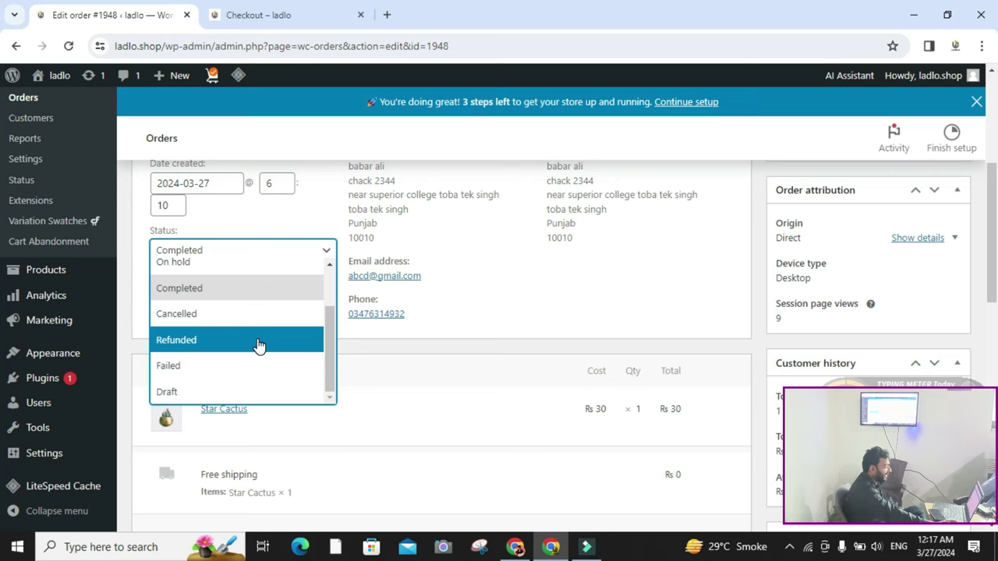
Leave the order's status choices and open the WooCommerce Customers list to view the registered customer's entry
scroll(308, 331, "up", 2)
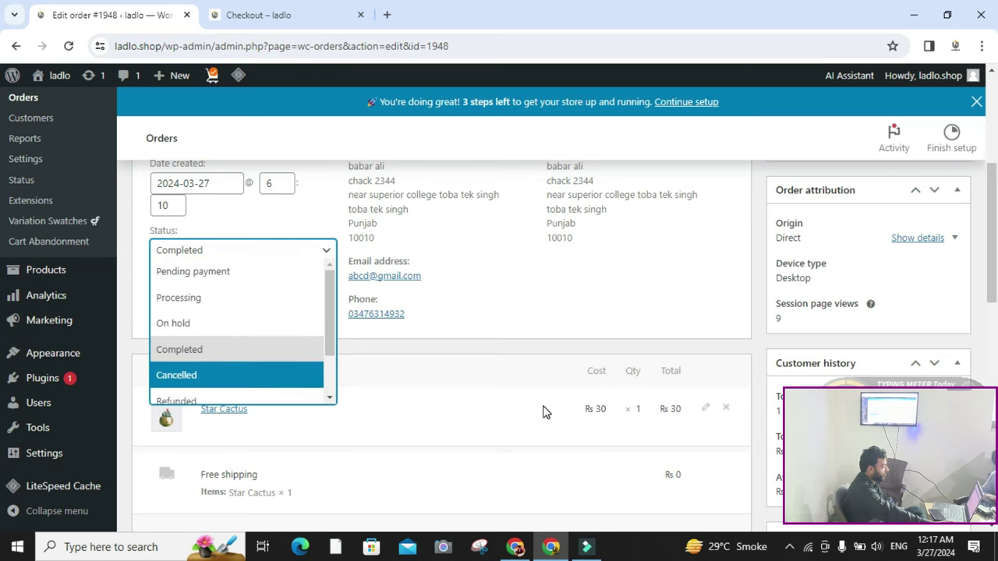
scroll(550, 396, "up", 2)
scroll(559, 380, "up", 3)
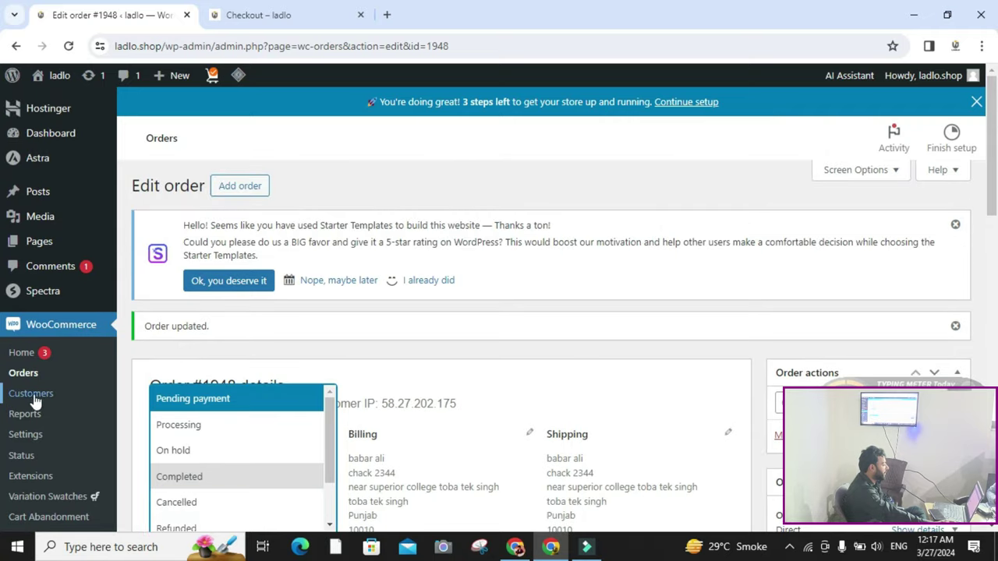
scroll(57, 399, "down", 3)
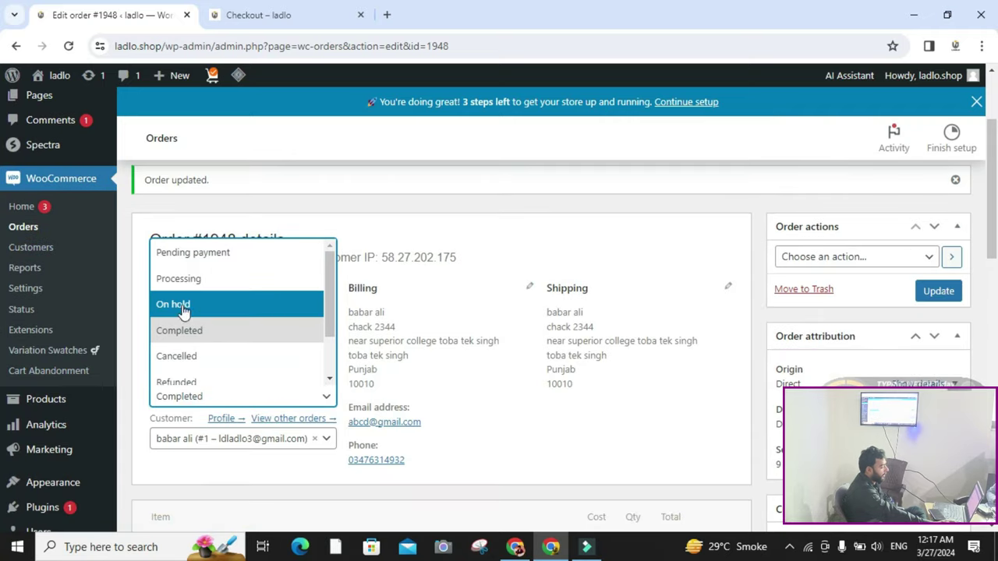
left_click(58, 251)
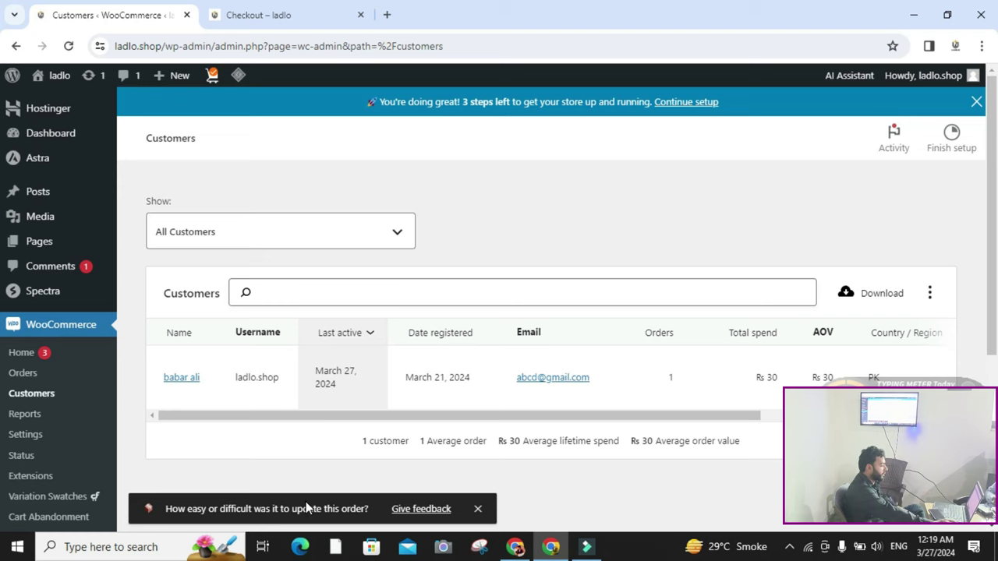
scroll(164, 388, "down", 1)
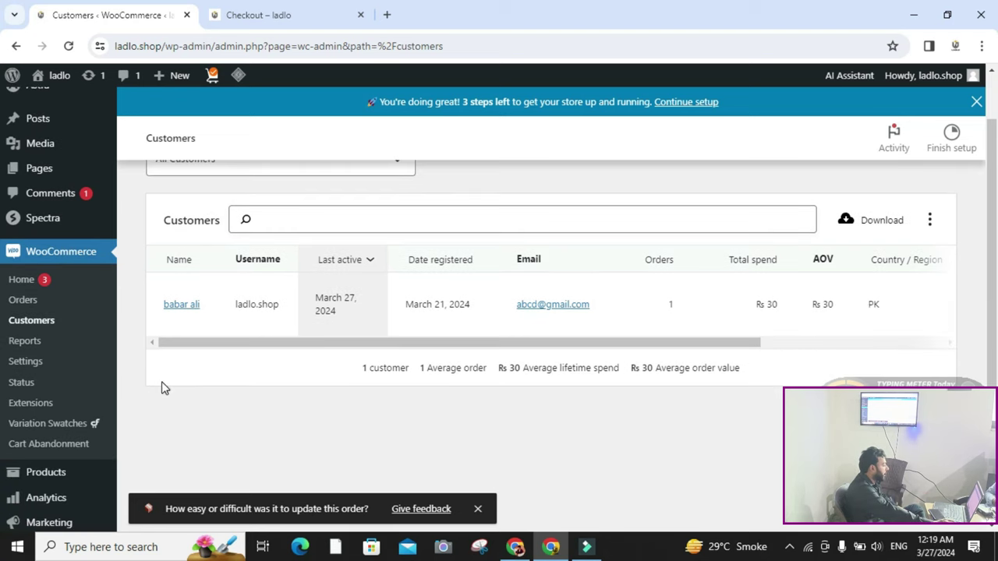
Open the WooCommerce Reports and examine the Orders sales-by-date report
left_click(59, 345)
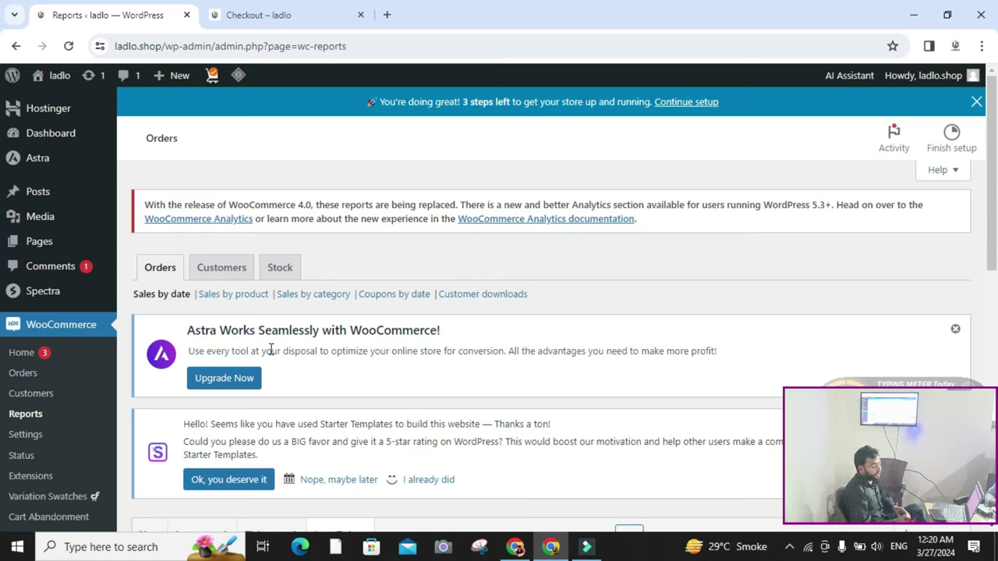
scroll(256, 323, "down", 1)
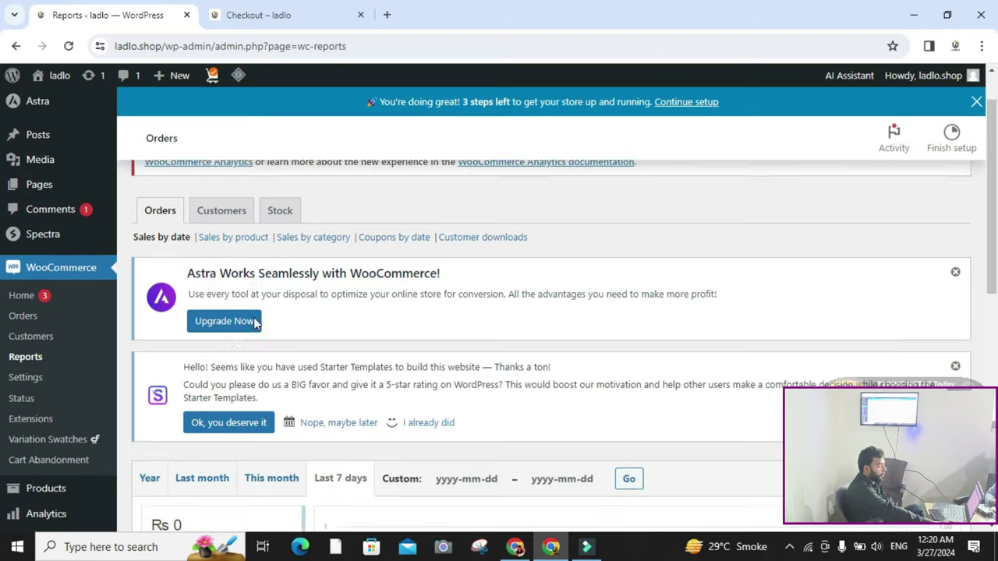
scroll(256, 323, "down", 2)
scroll(217, 300, "up", 2)
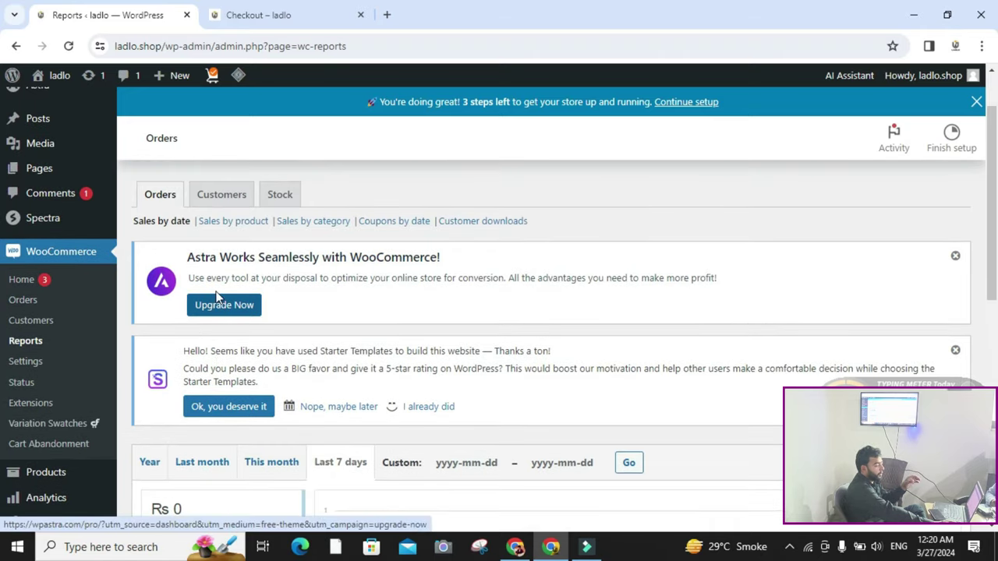
scroll(241, 335, "down", 3)
scroll(267, 377, "up", 3)
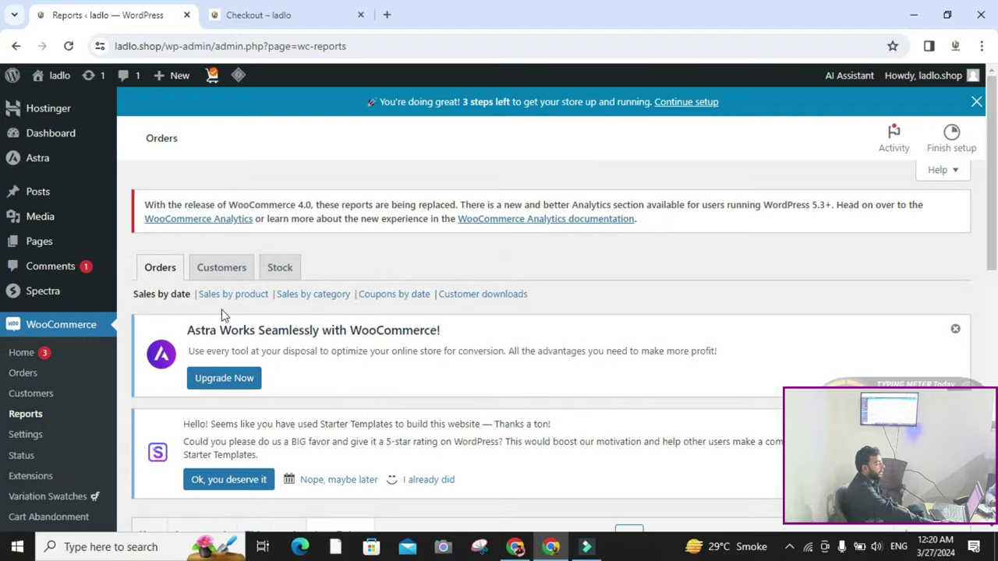
View the Customers report and the Stock report's low in stock list
left_click(206, 263)
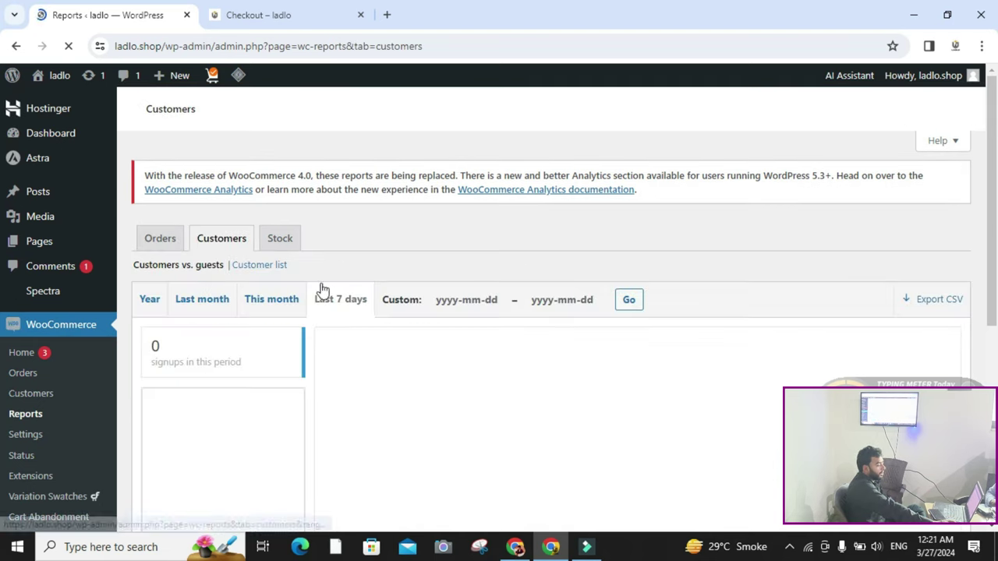
left_click(285, 246)
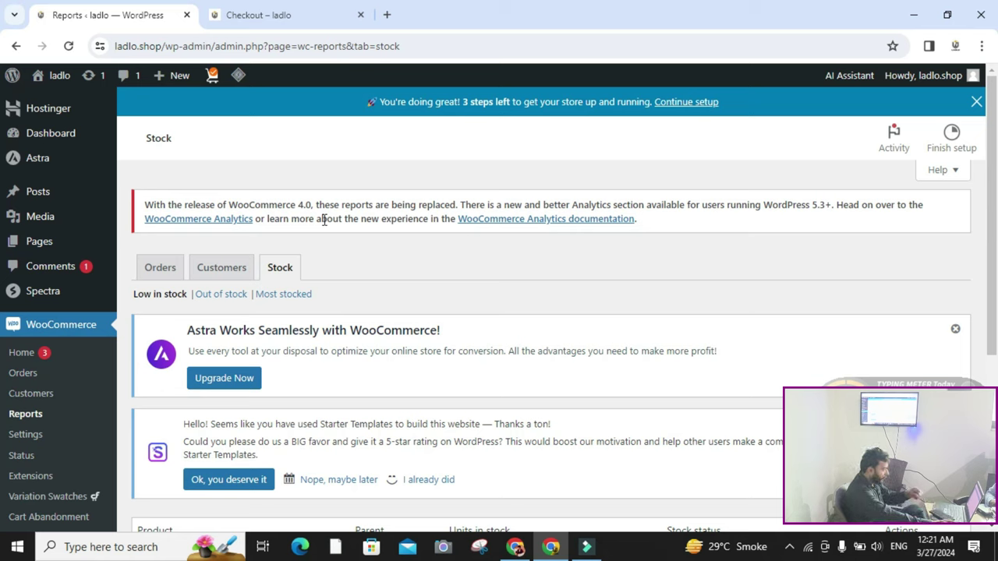
scroll(239, 296, "down", 1)
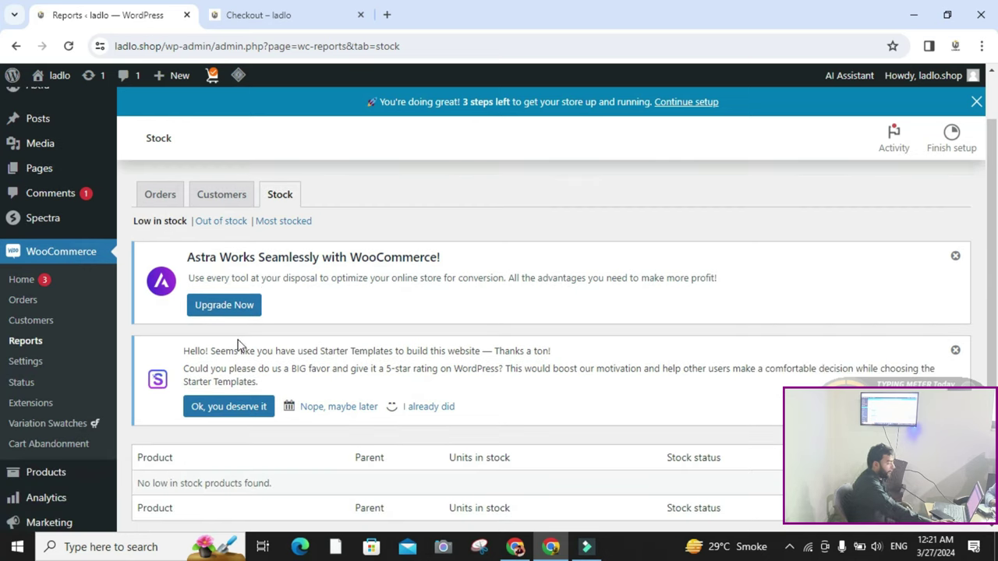
scroll(245, 338, "down", 1)
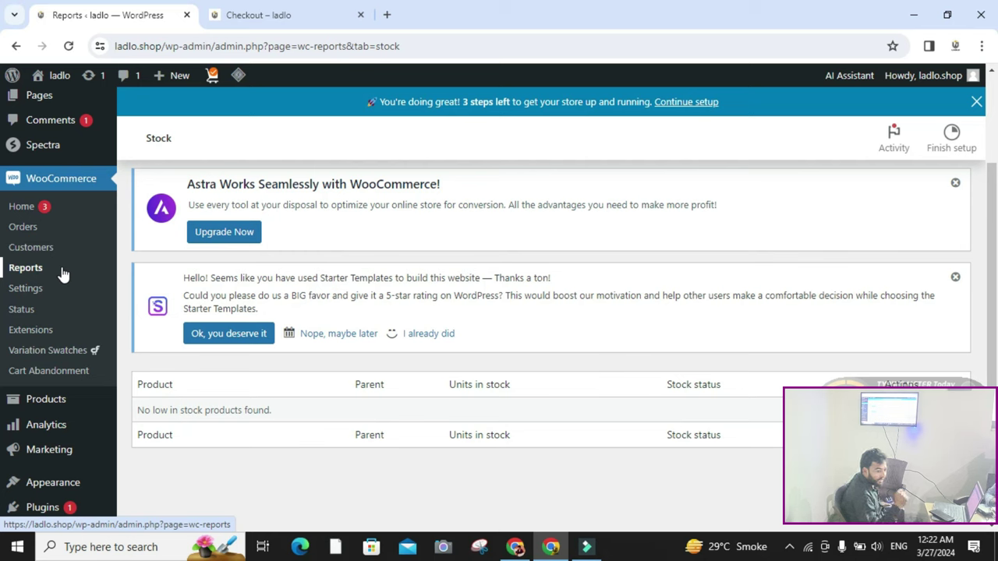
Open the General page of the WooCommerce settings and review the Store Address fields
left_click(23, 295)
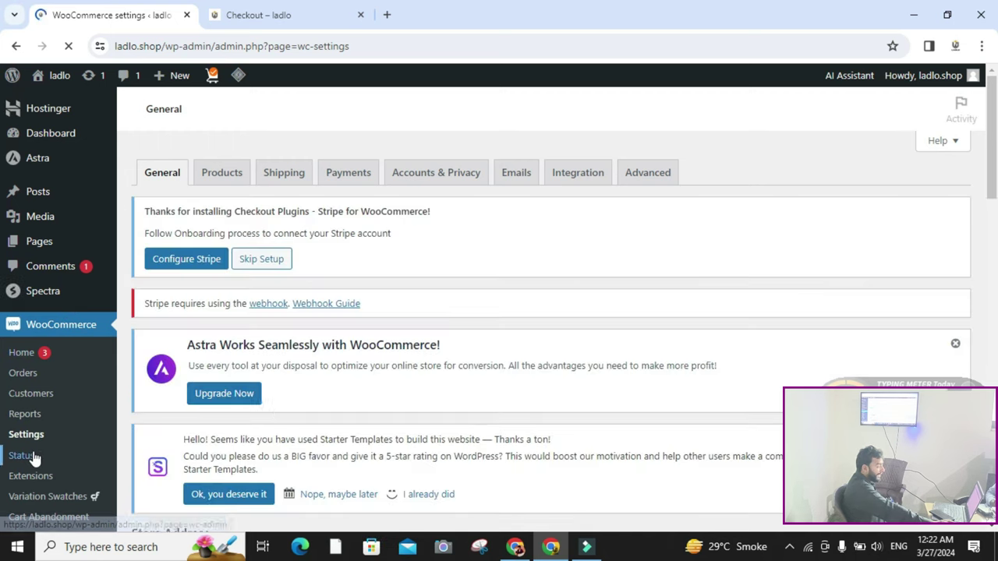
scroll(512, 329, "down", 3)
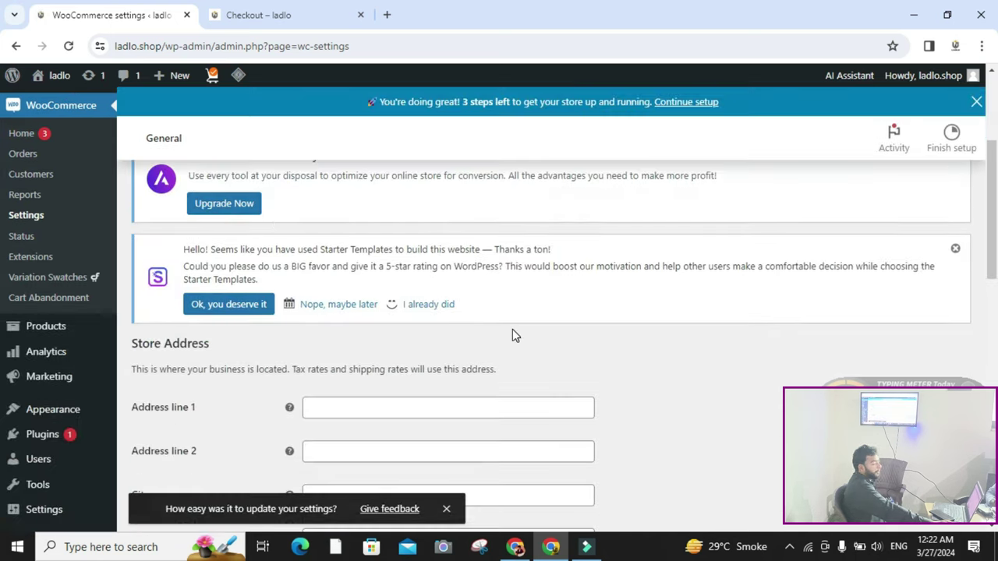
scroll(512, 329, "up", 2)
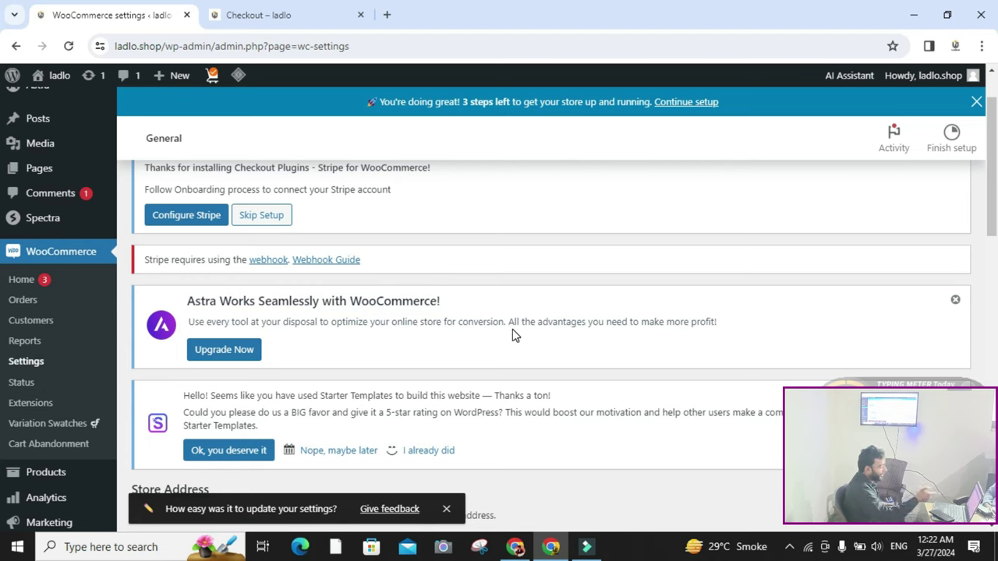
scroll(511, 323, "down", 5)
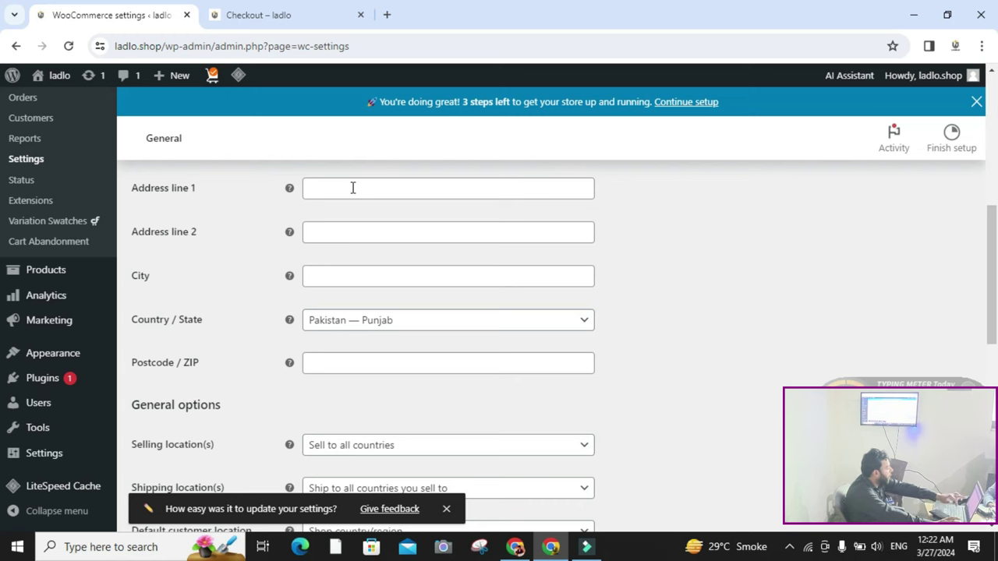
scroll(340, 223, "down", 1)
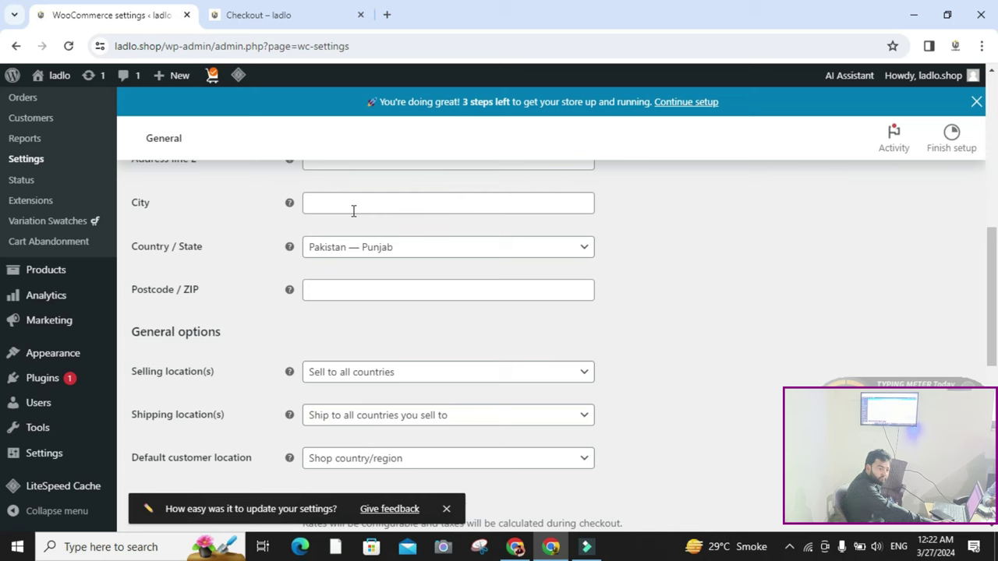
scroll(353, 211, "up", 1)
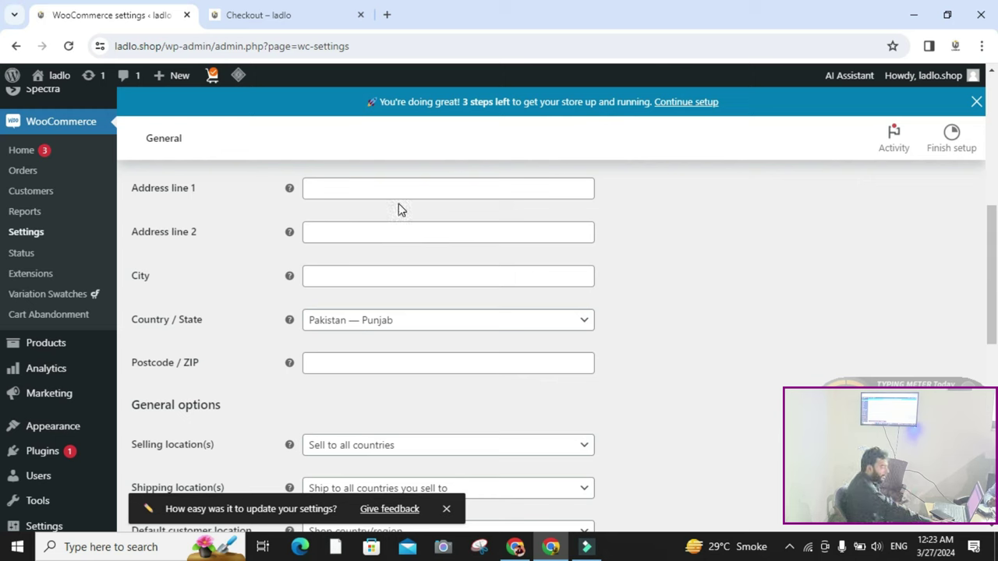
Fill in the store's address lines, city and postcode from the browser's saved address
left_click(350, 276)
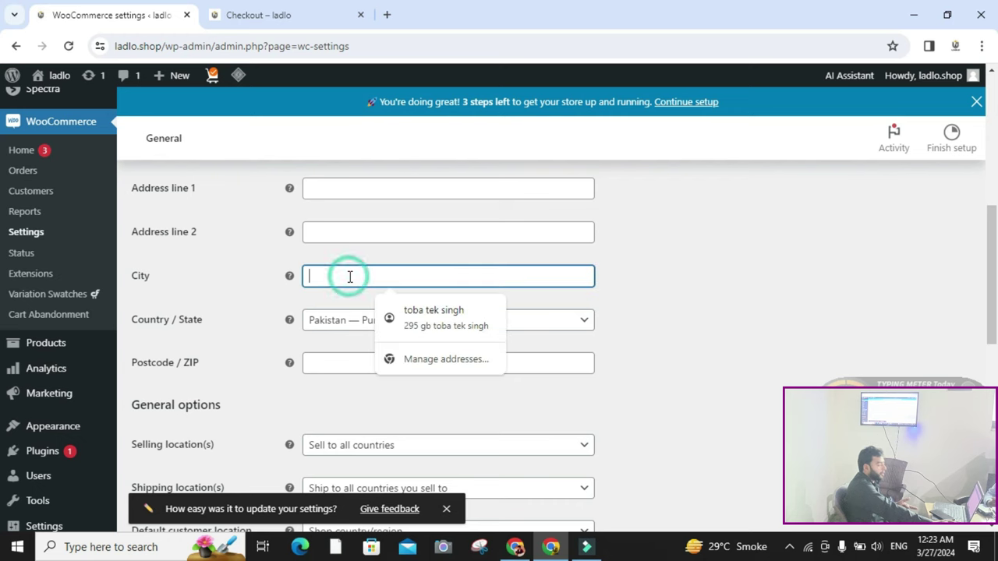
left_click(412, 312)
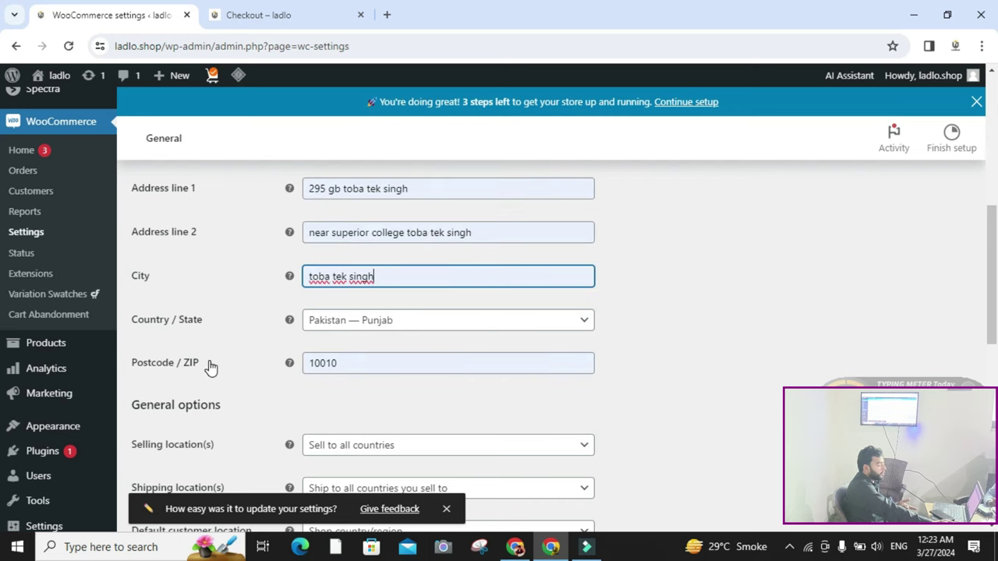
scroll(384, 319, "down", 1)
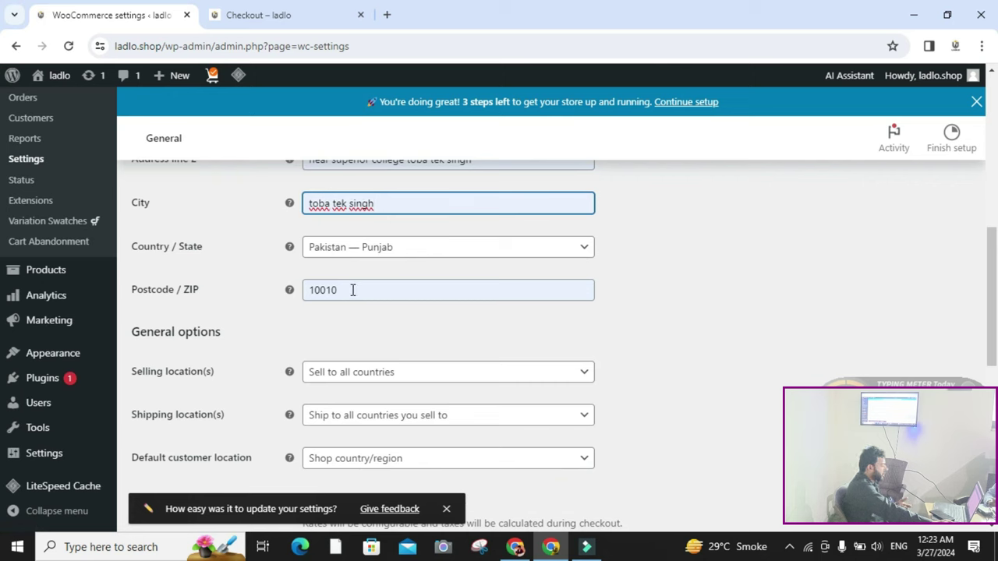
scroll(352, 290, "up", 2)
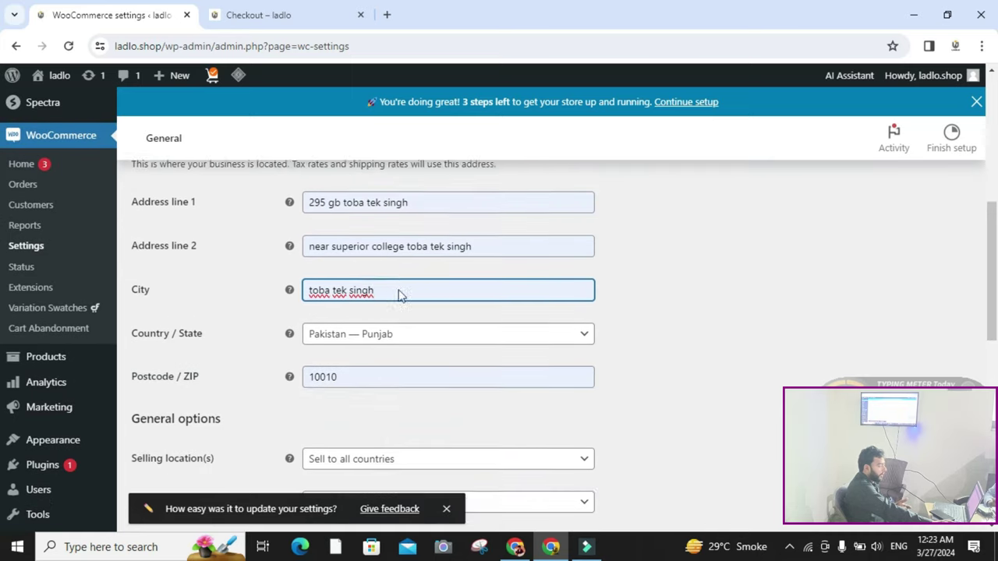
scroll(394, 281, "down", 1)
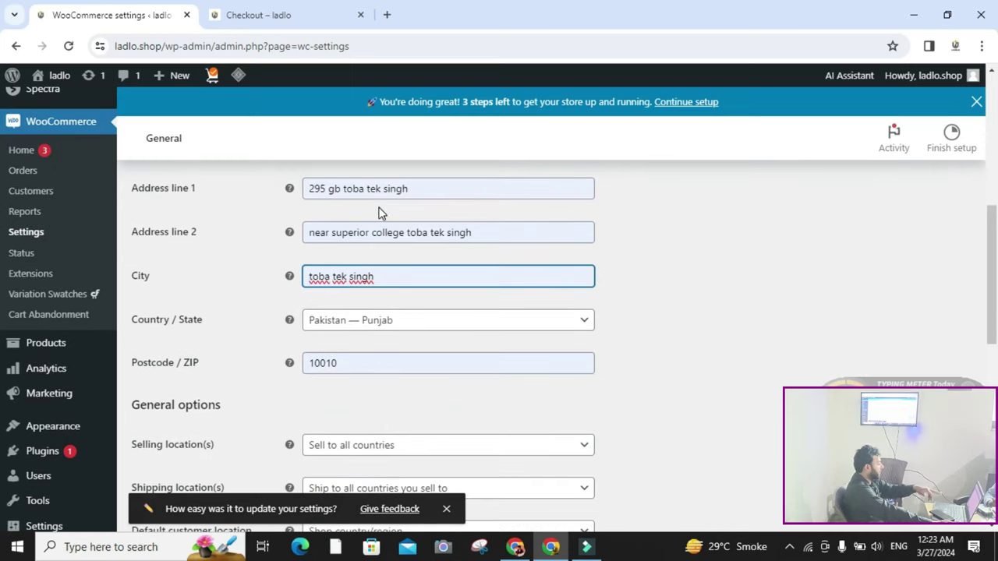
Try limiting the selling locations to specific countries with Pakistan chosen, and remove Pakistan from the selection again
scroll(381, 212, "down", 3)
scroll(379, 214, "up", 3)
scroll(382, 234, "down", 3)
scroll(384, 253, "down", 2)
scroll(201, 234, "up", 1)
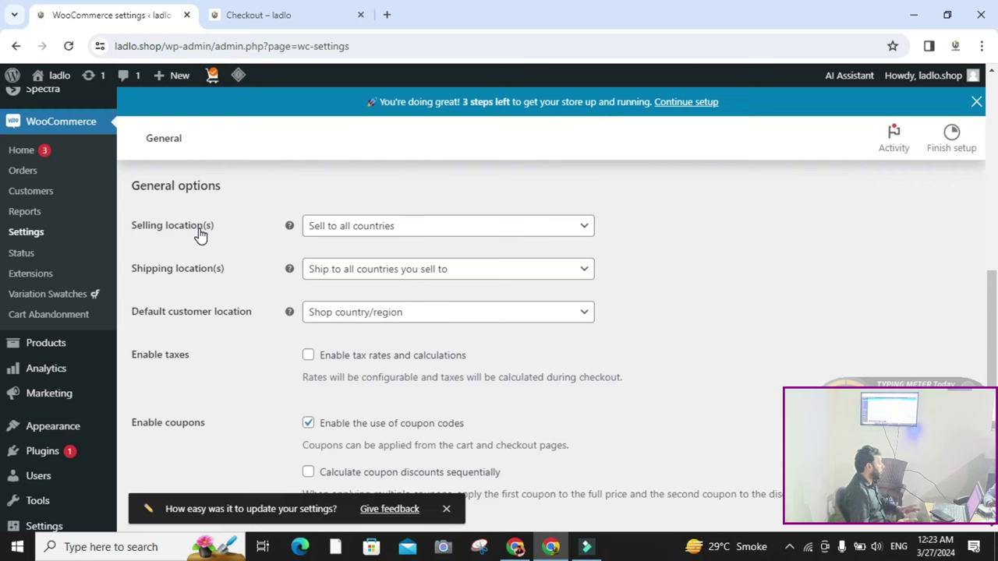
left_click(448, 235)
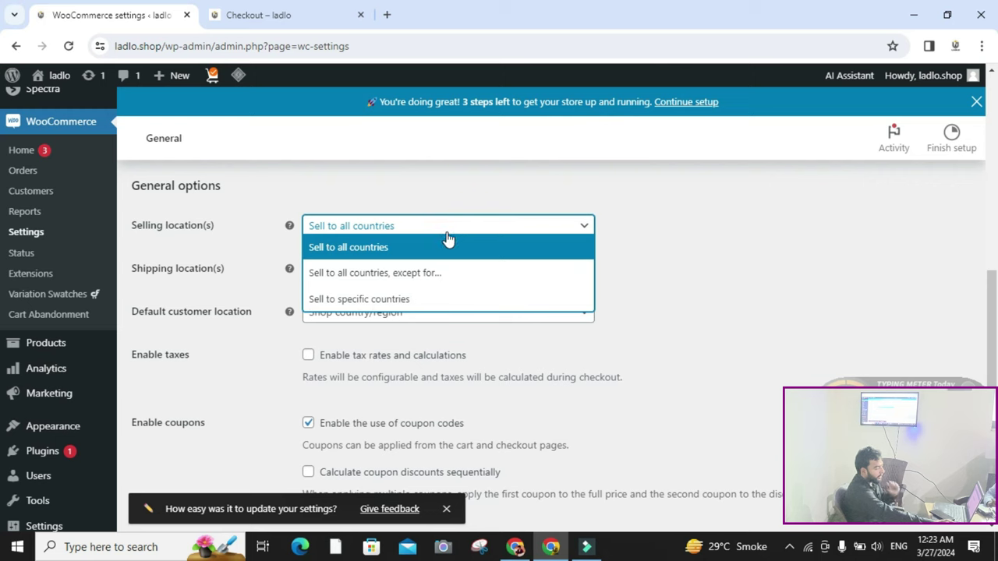
left_click(401, 299)
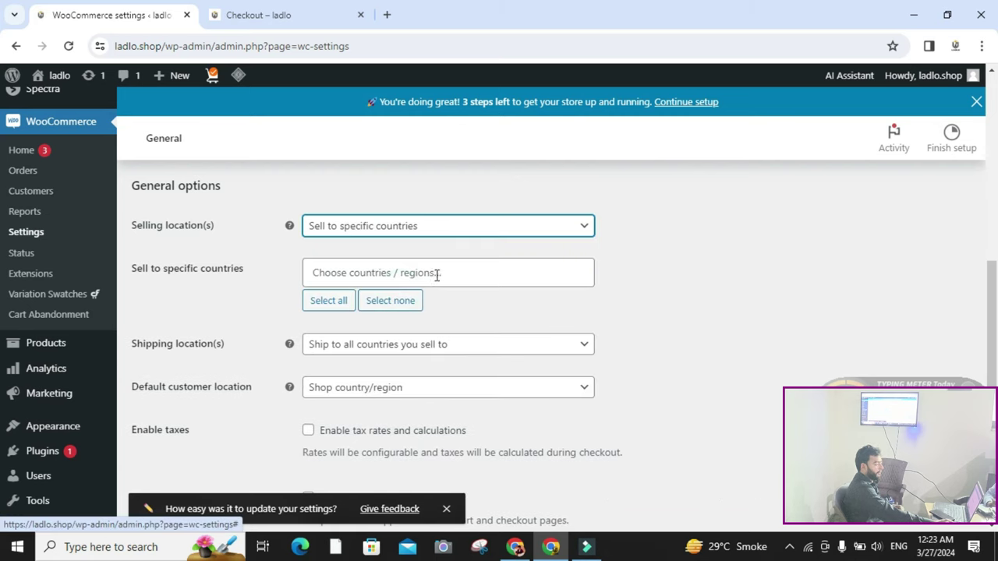
left_click(433, 271)
type("paki")
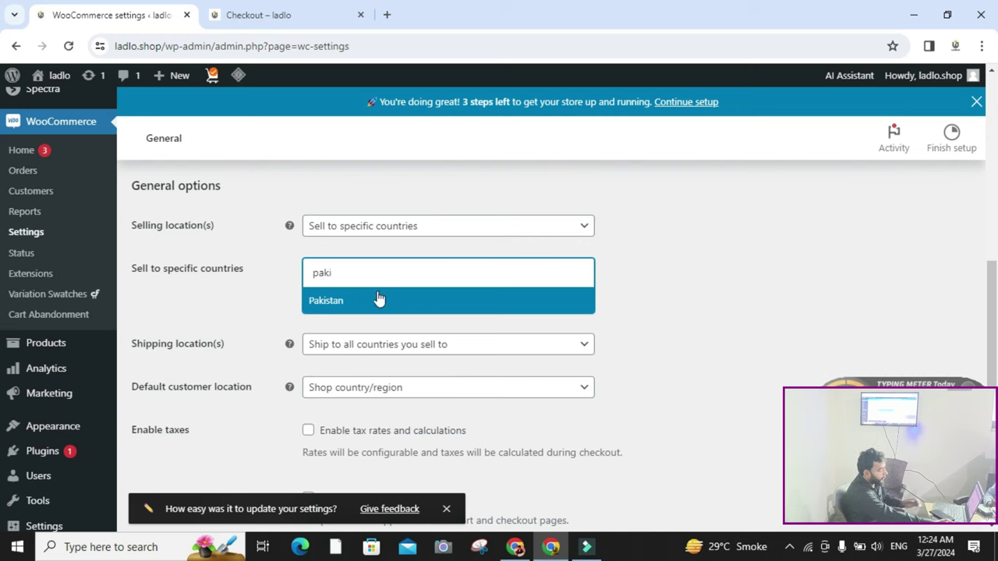
left_click(379, 299)
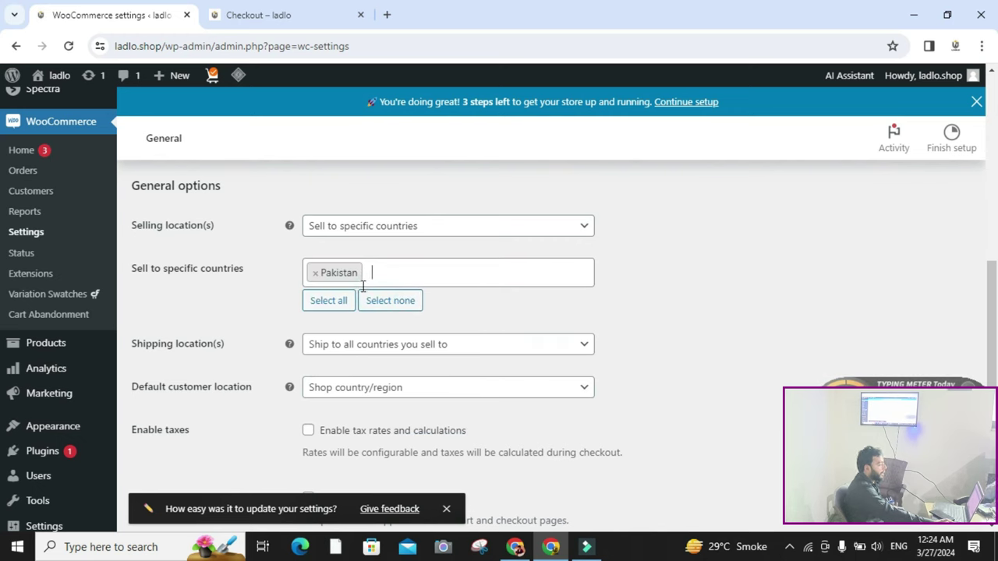
left_click(315, 273)
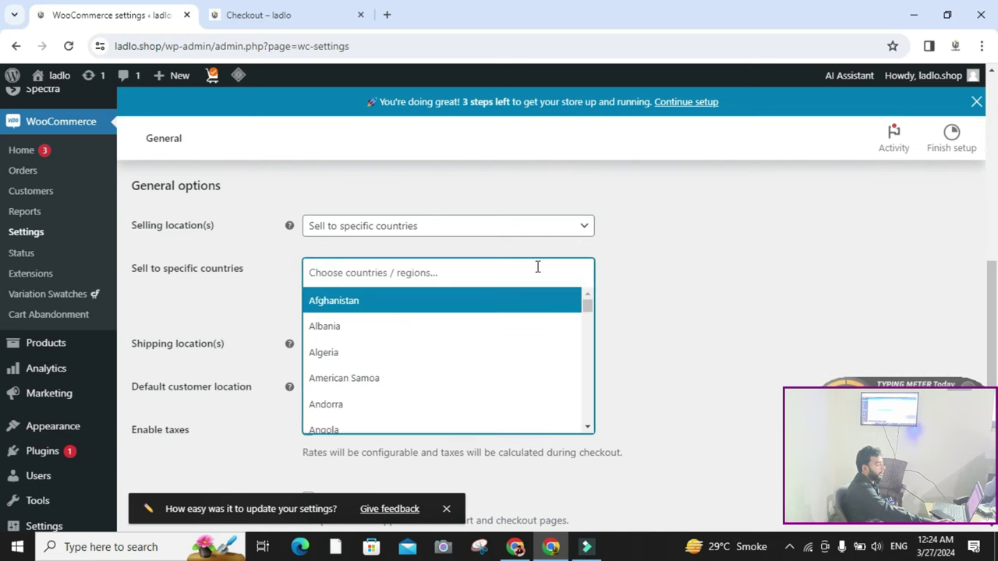
Try the selling location option Sell to all countries, except for… and show its list of excludable countries
left_click(534, 228)
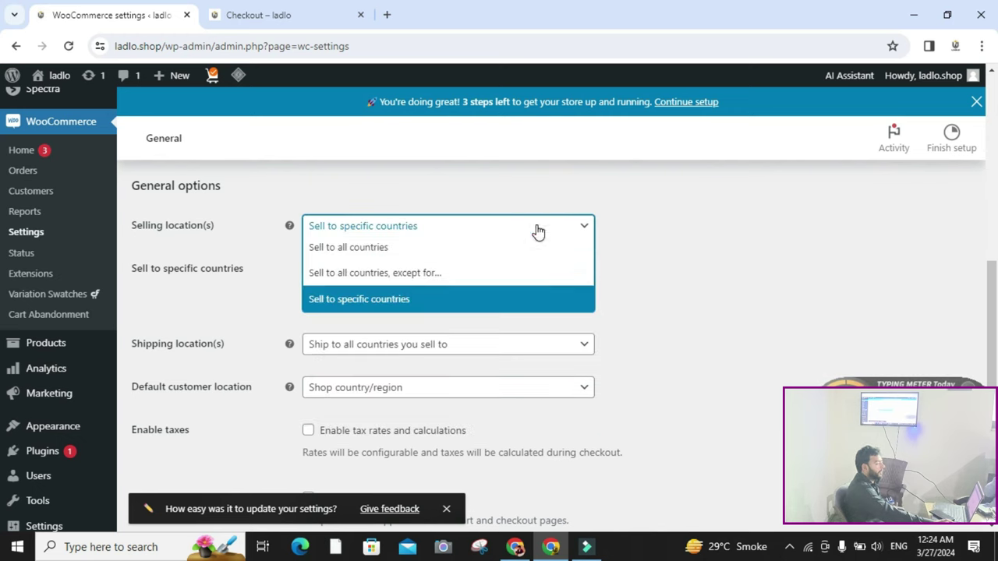
left_click(471, 274)
left_click(488, 270)
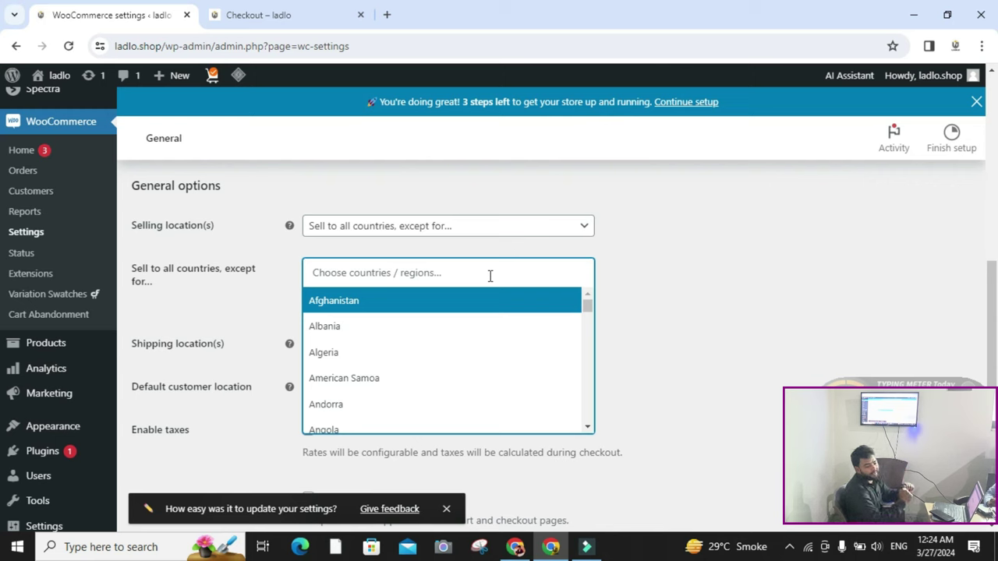
Set the selling locations to Sell to specific countries and choose Pakistan as the only country
left_click(446, 230)
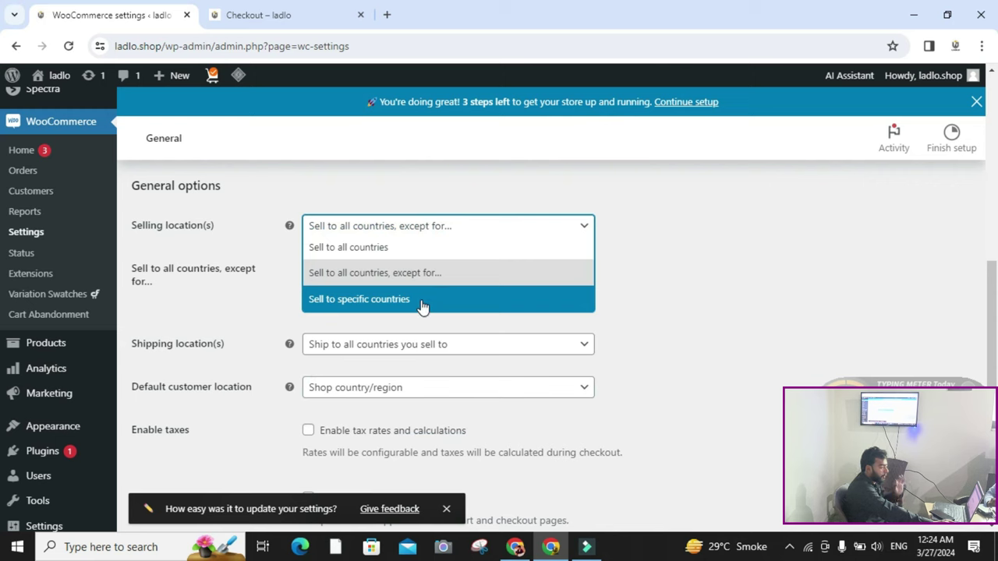
left_click(421, 304)
left_click(463, 269)
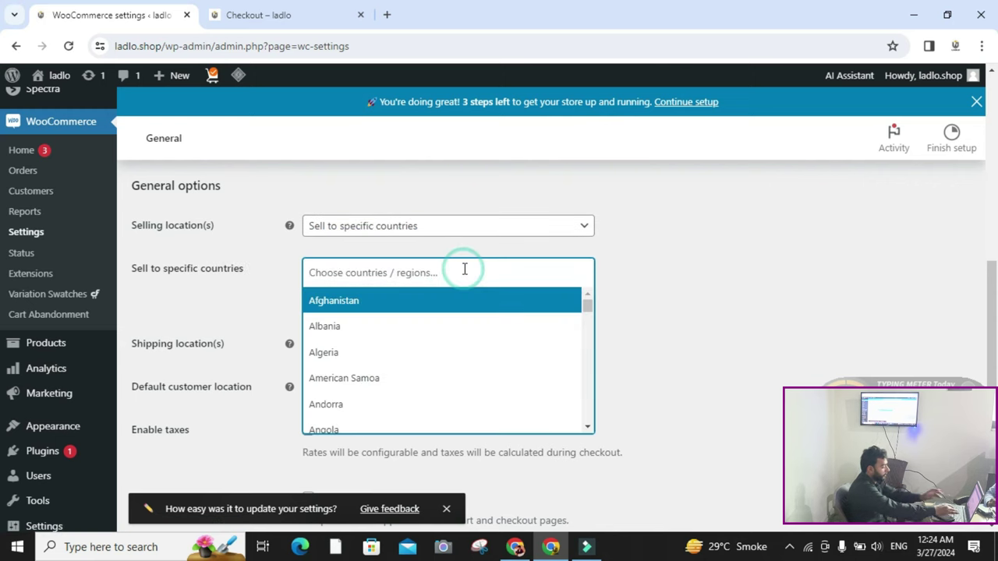
type("pak")
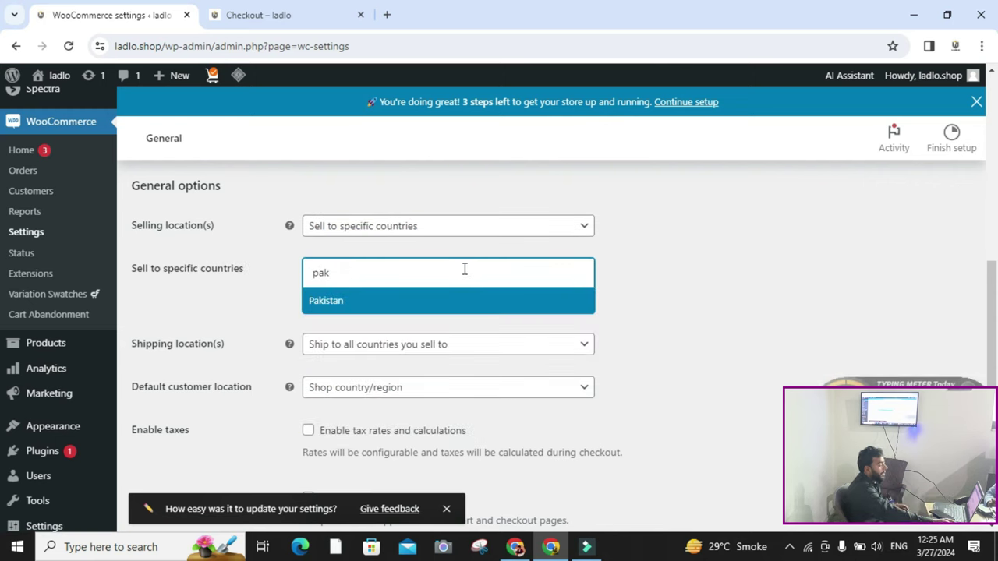
left_click(407, 309)
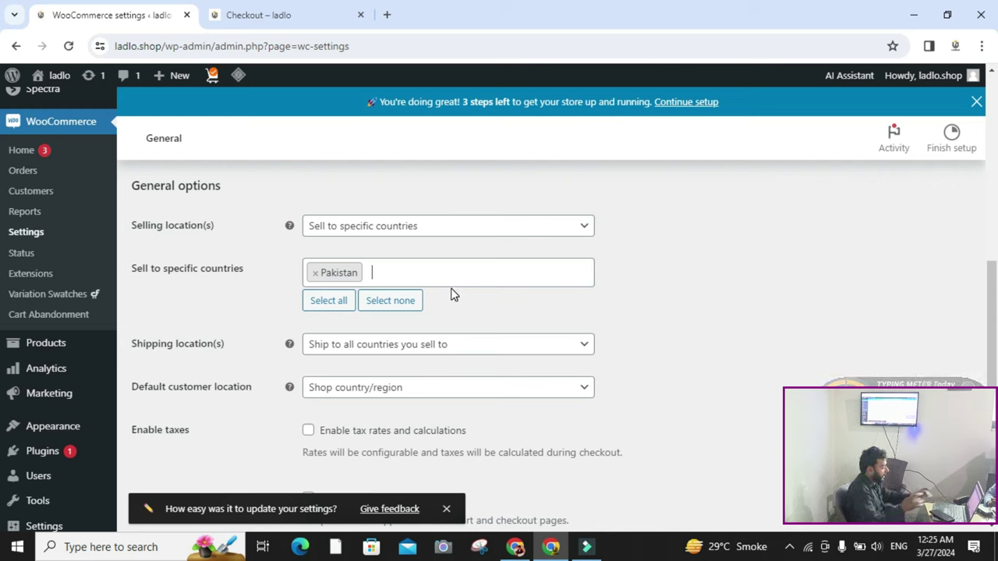
type("chin")
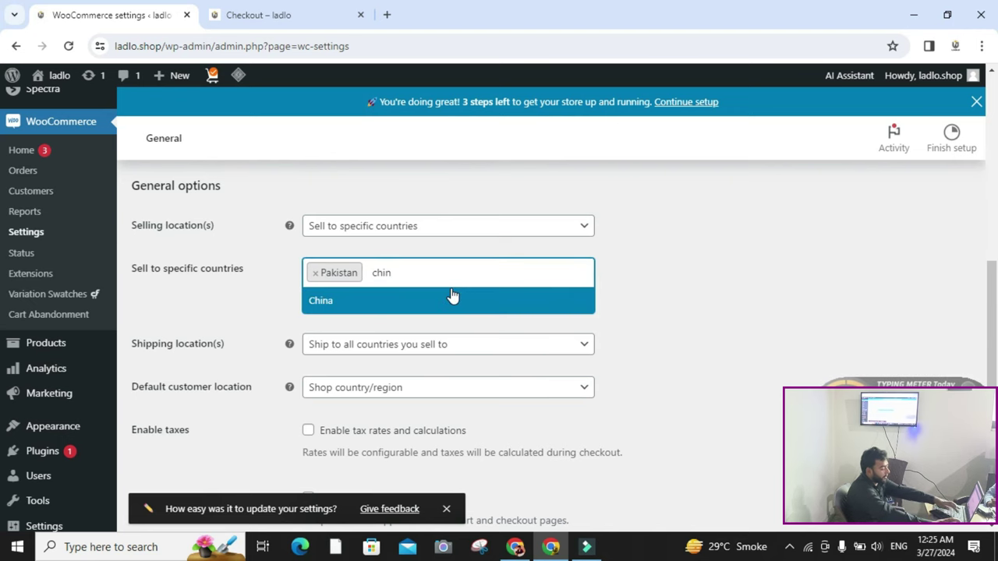
key("BackSpace")
key("BackSpace")
key("BackSpace")
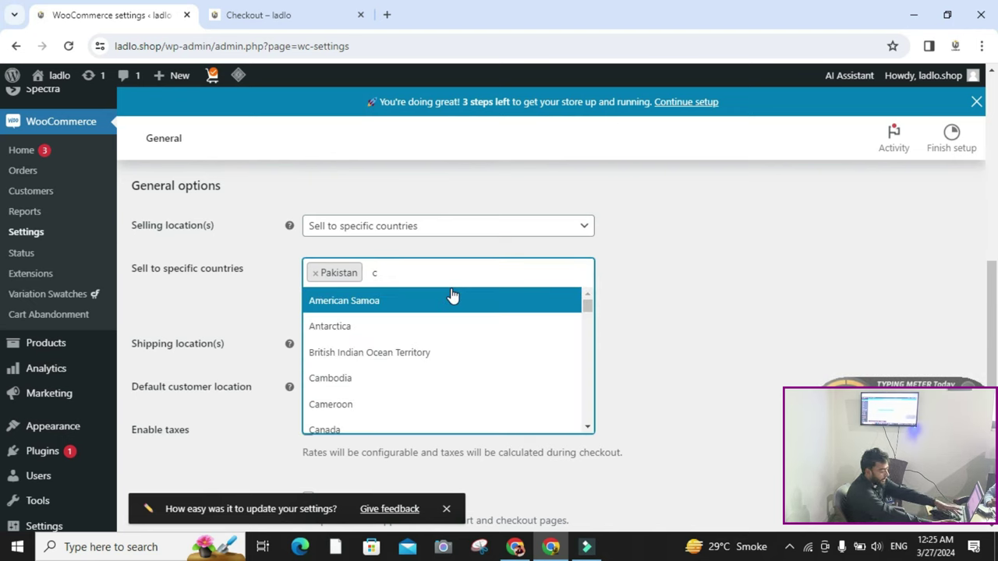
key("BackSpace")
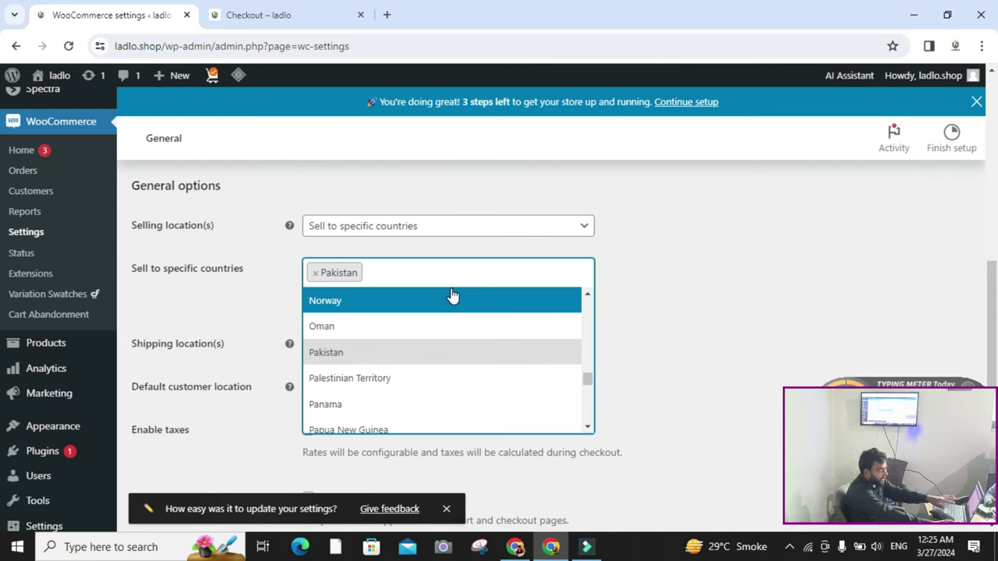
left_click(686, 298)
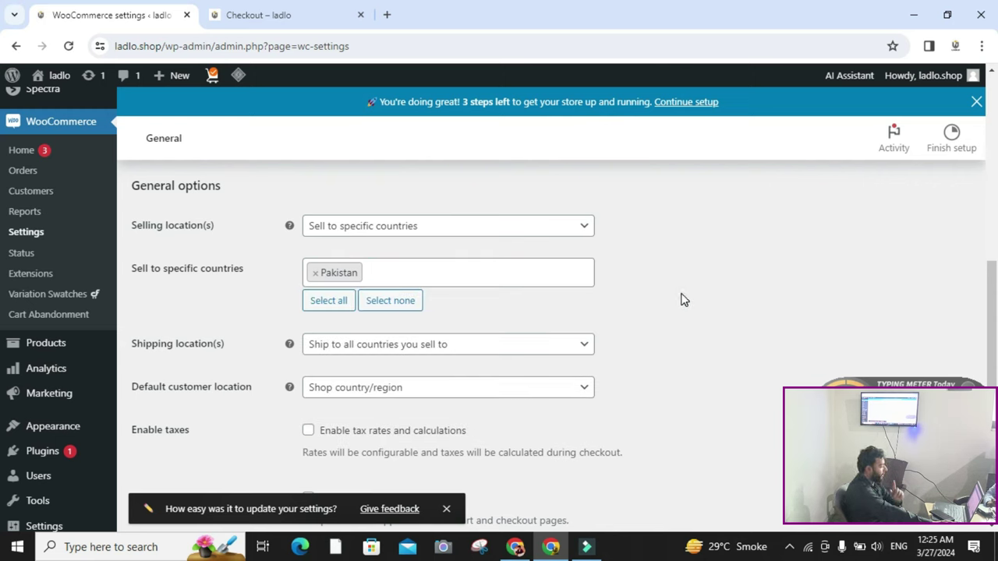
Set the shipping locations to Ship to specific countries only and choose Pakistan
scroll(225, 323, "down", 2)
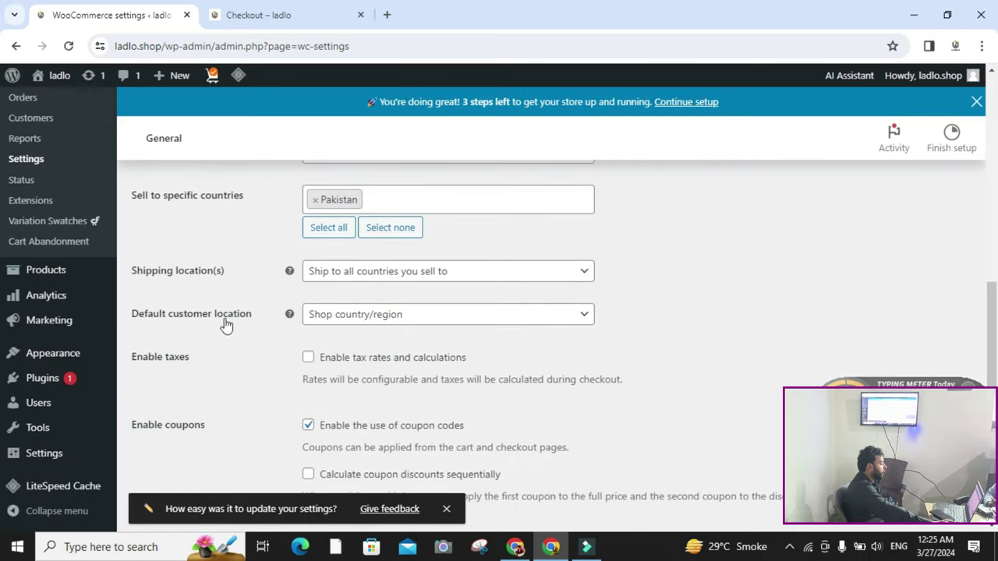
left_click(481, 271)
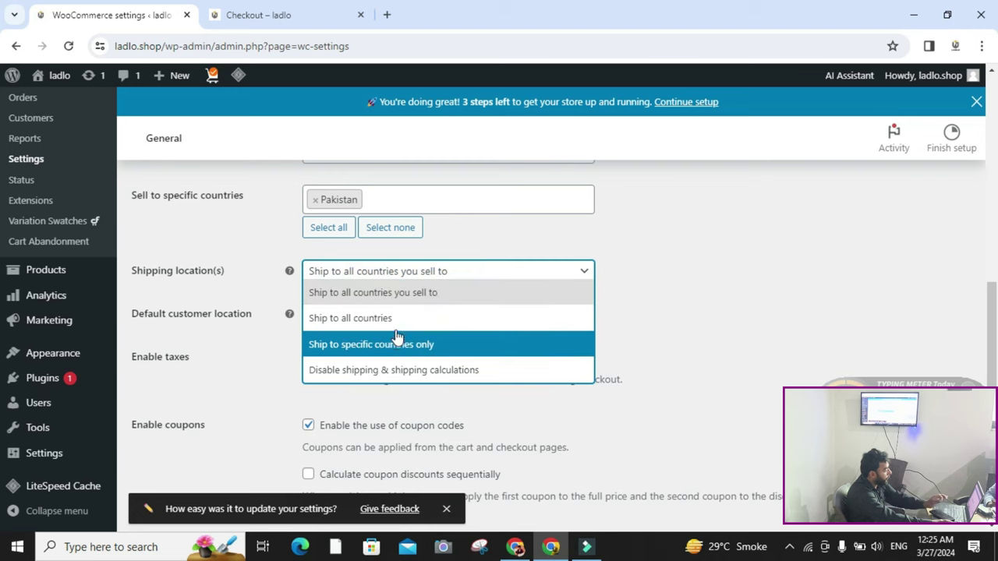
left_click(450, 346)
left_click(639, 313)
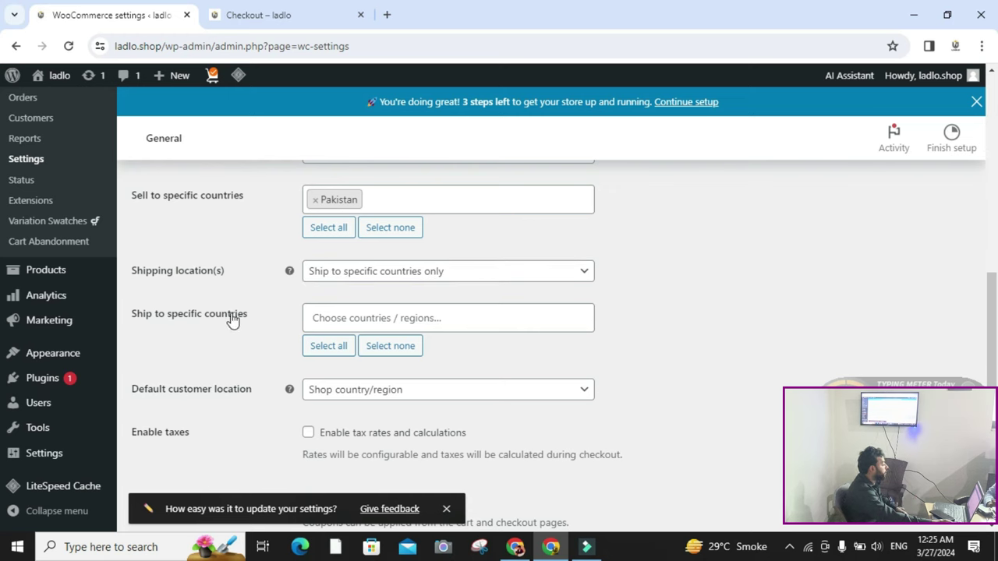
left_click(421, 323)
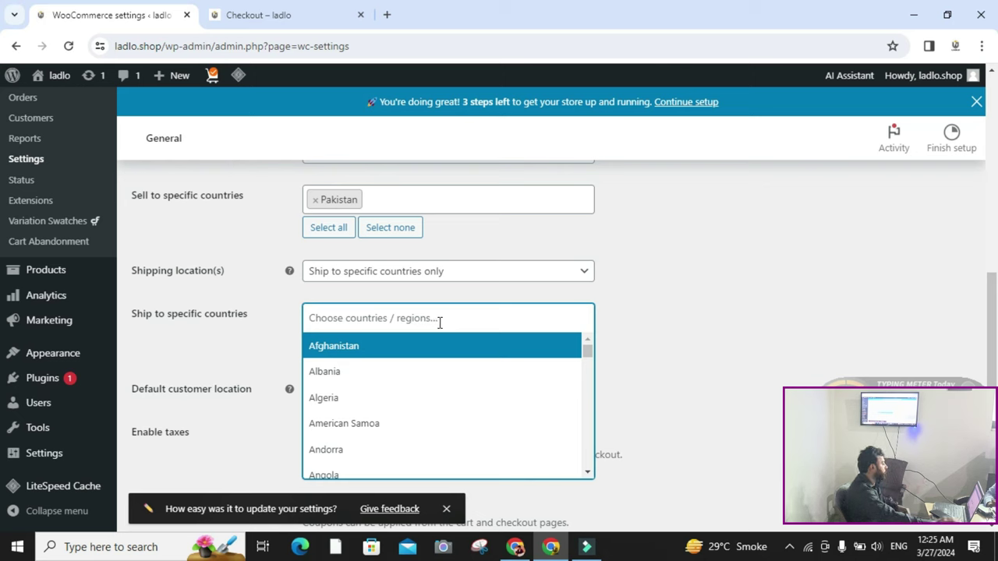
type("paki")
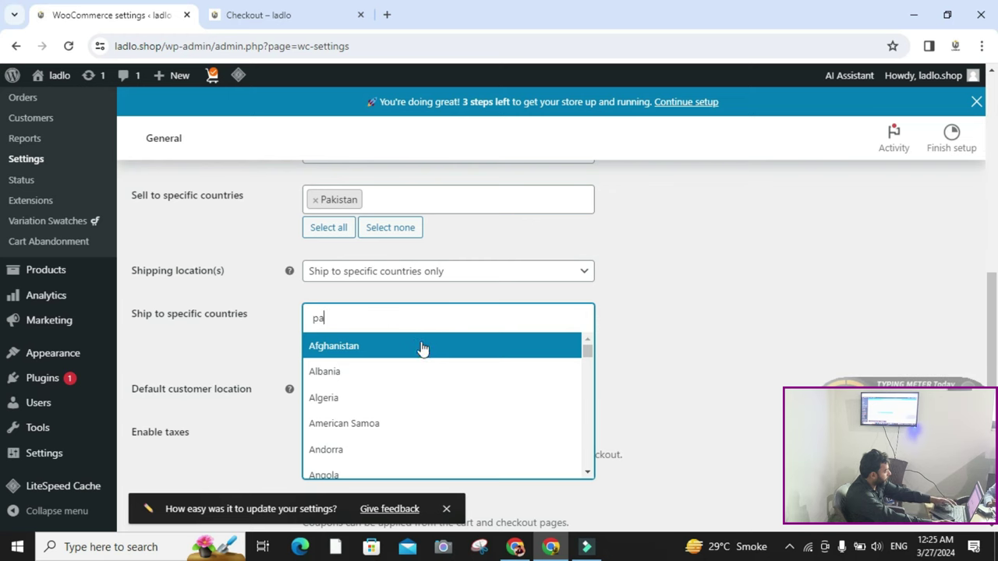
left_click(404, 350)
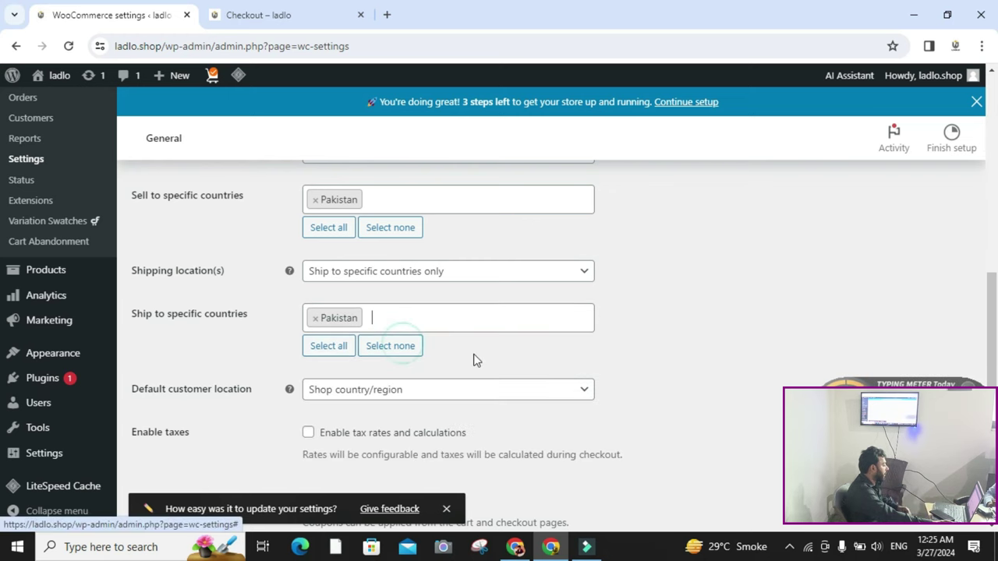
Choose Shop country/region as the default customer location
scroll(390, 327, "down", 2)
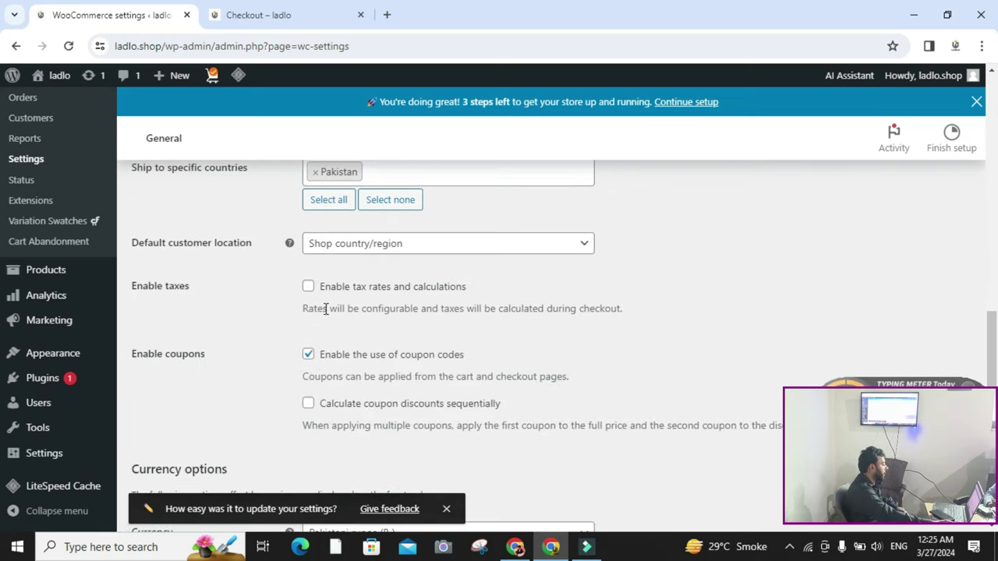
left_click(477, 248)
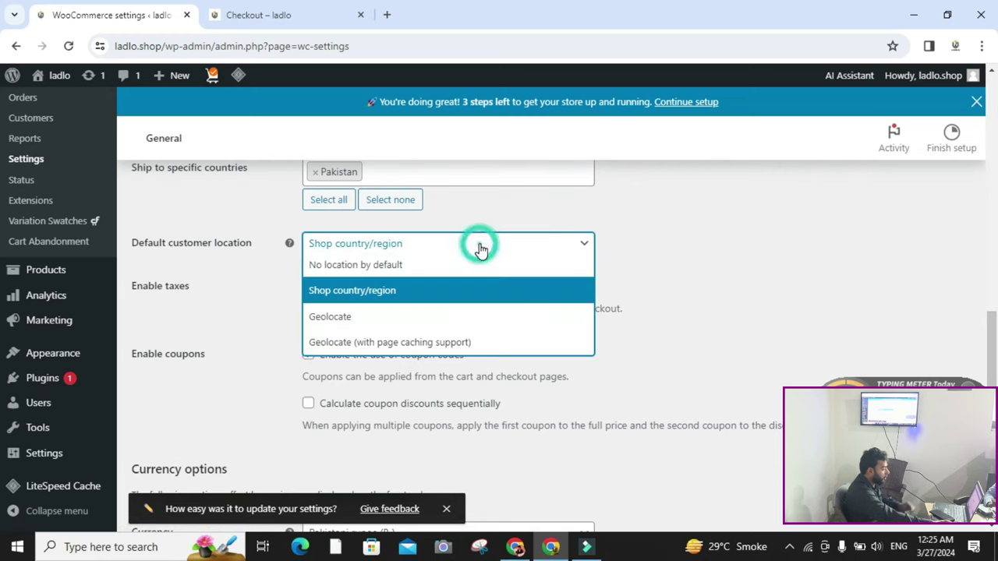
left_click(420, 291)
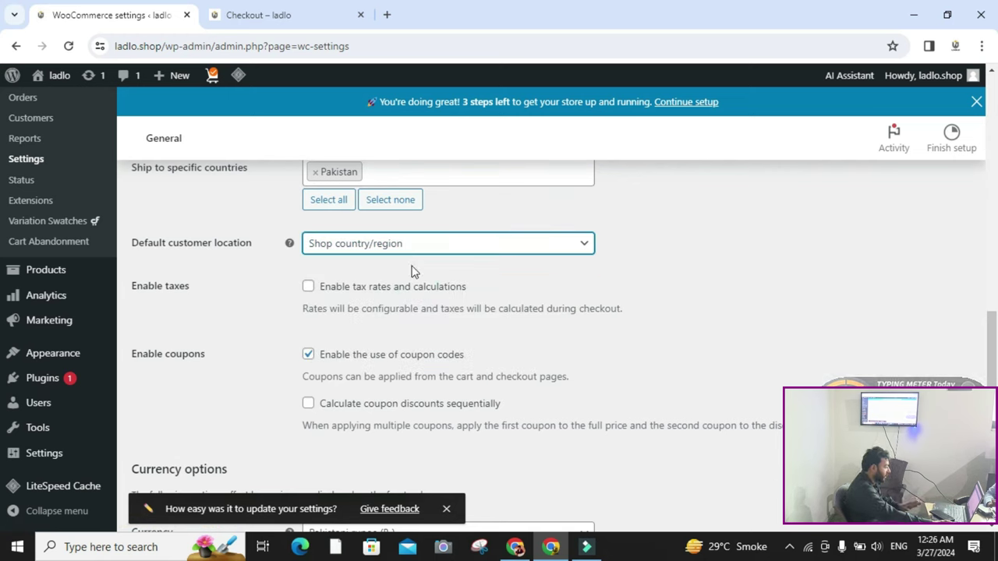
Try enabling tax rates and calculations, and turn the option off again
scroll(343, 276, "down", 1)
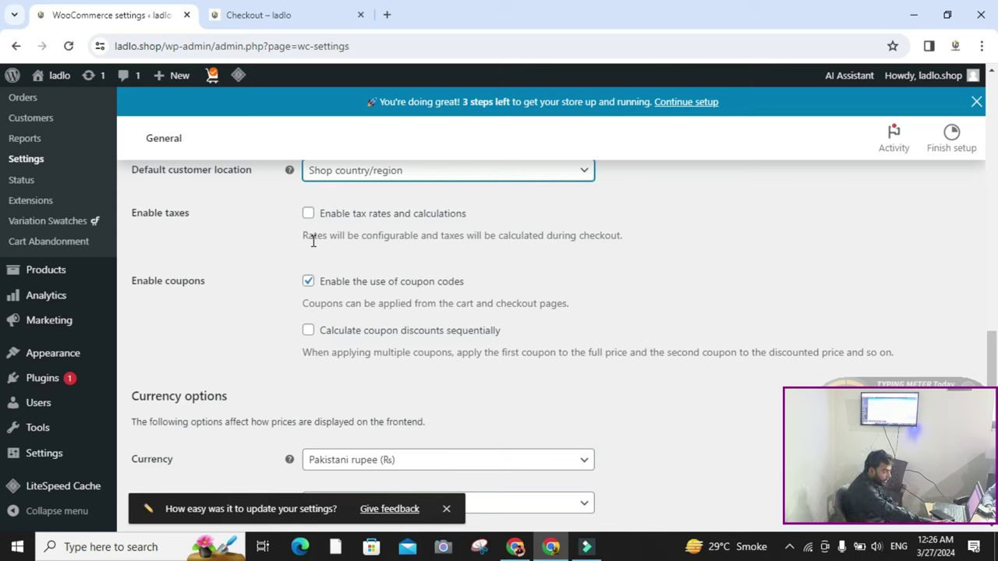
left_click(311, 214)
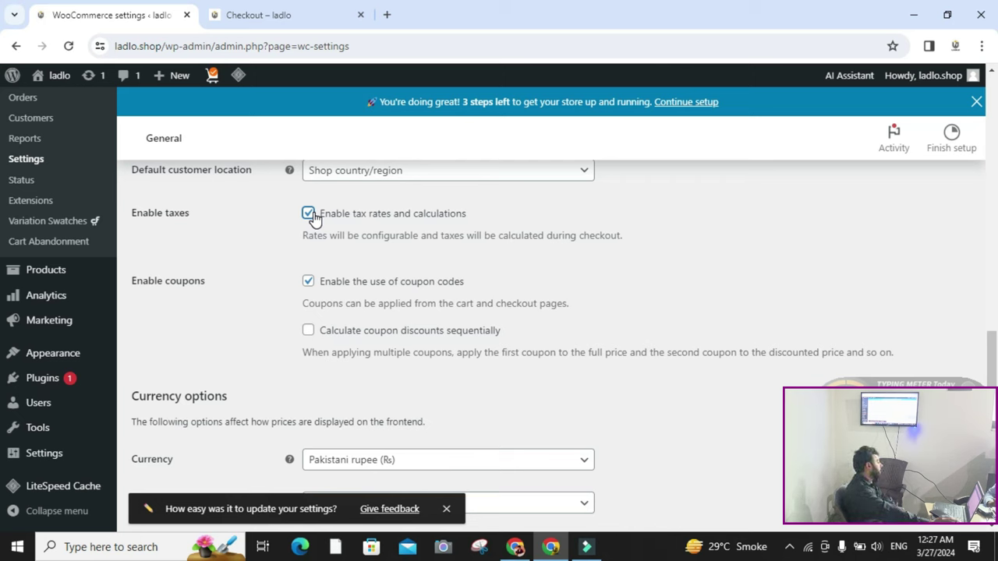
left_click(309, 214)
Review the coupon and currency options and save the changes to the general store settings
scroll(248, 315, "down", 2)
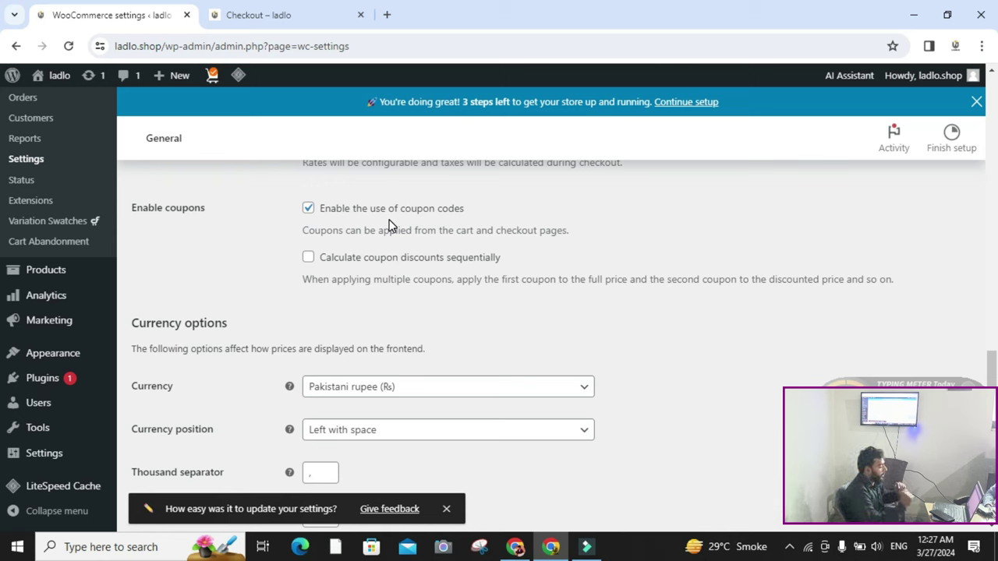
scroll(389, 226, "down", 1)
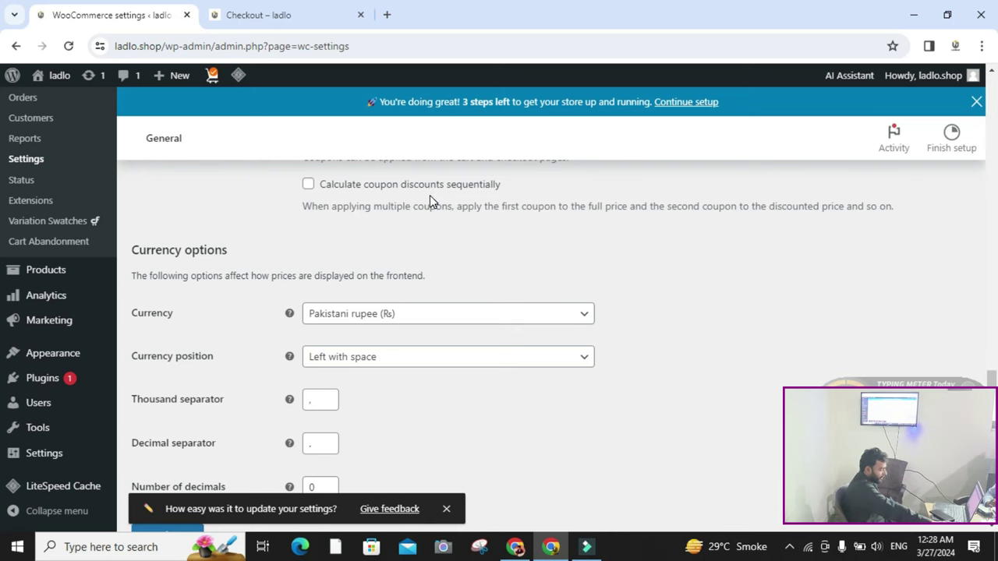
scroll(374, 290, "down", 1)
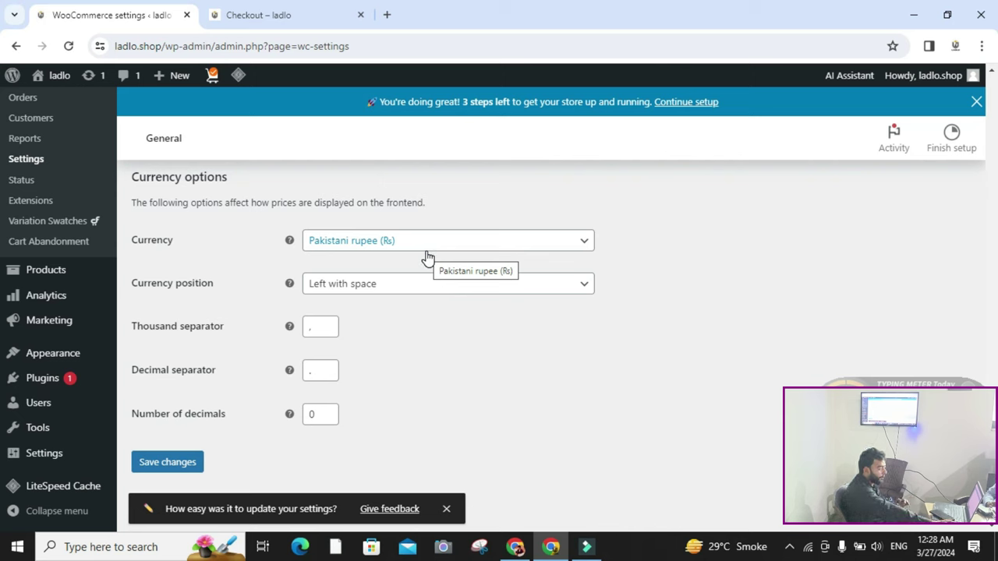
scroll(382, 293, "down", 1)
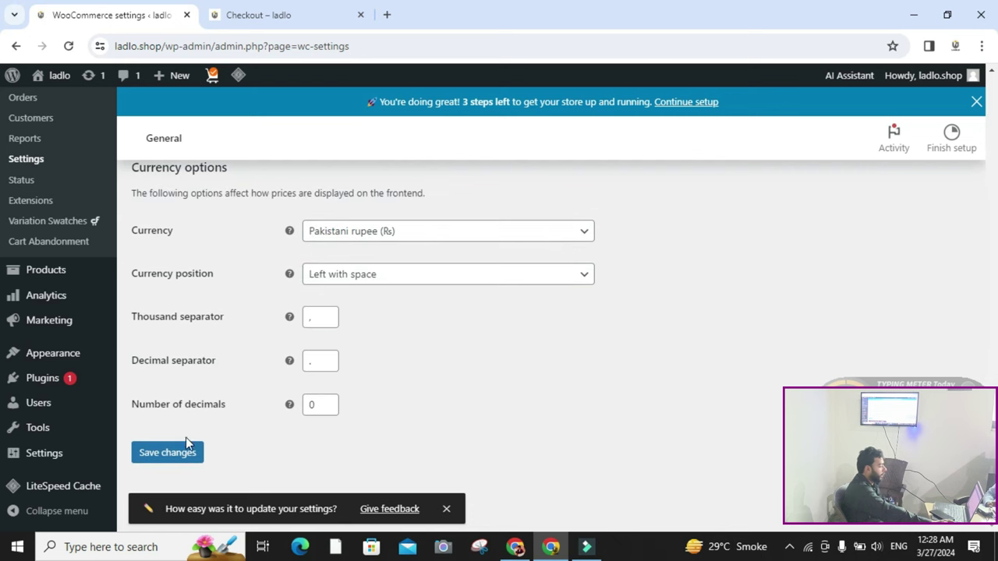
left_click(168, 454)
Open the Products settings and examine the shop page, add to cart behaviour, measurement units, reviews and product ratings options
scroll(570, 369, "up", 15)
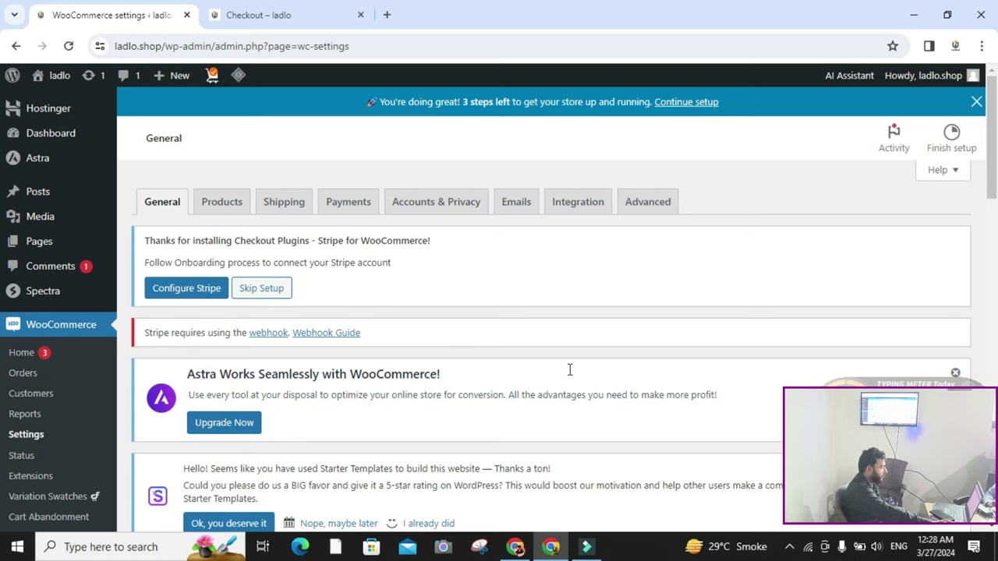
left_click(223, 203)
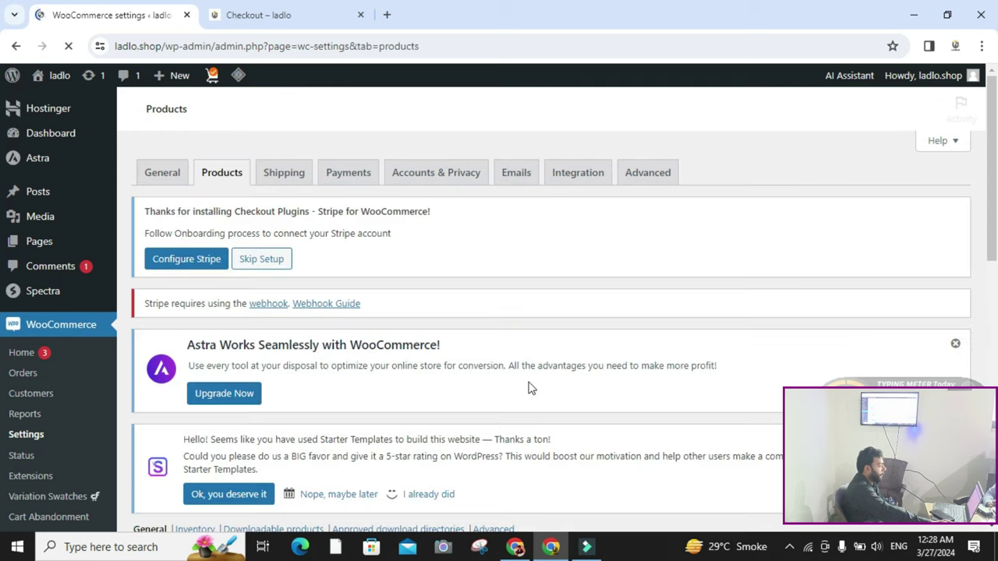
scroll(508, 377, "down", 5)
scroll(326, 335, "down", 2)
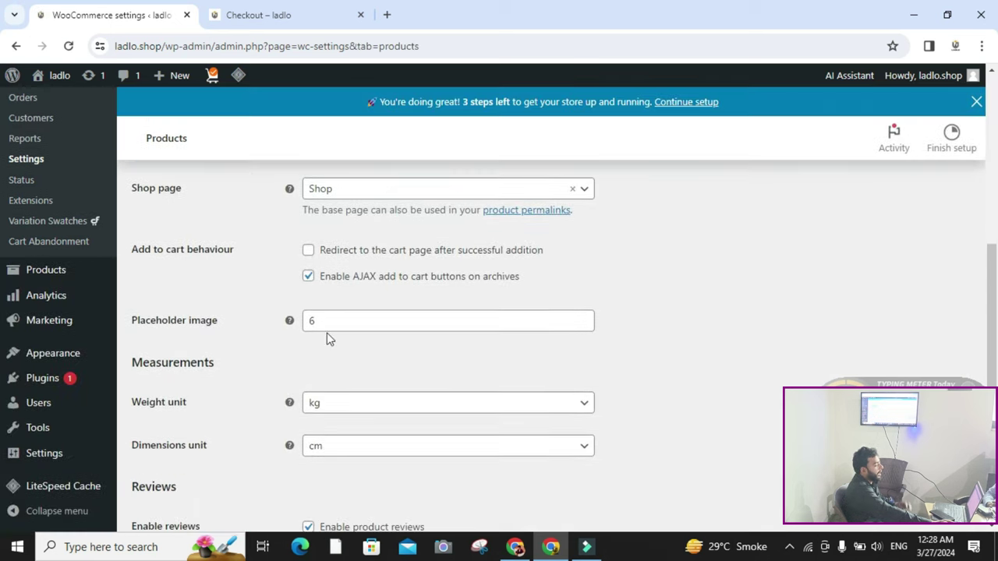
scroll(338, 329, "down", 2)
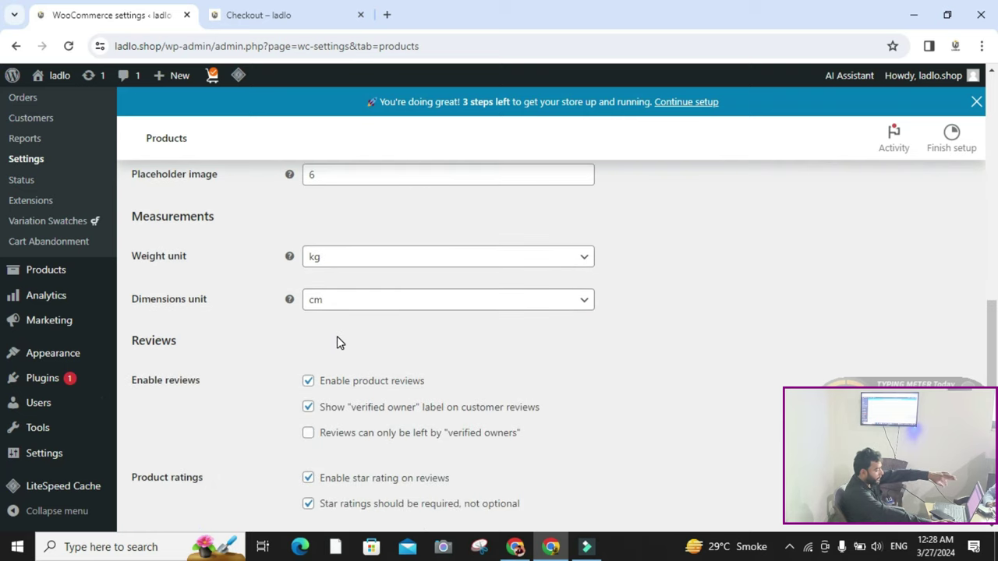
scroll(336, 335, "down", 1)
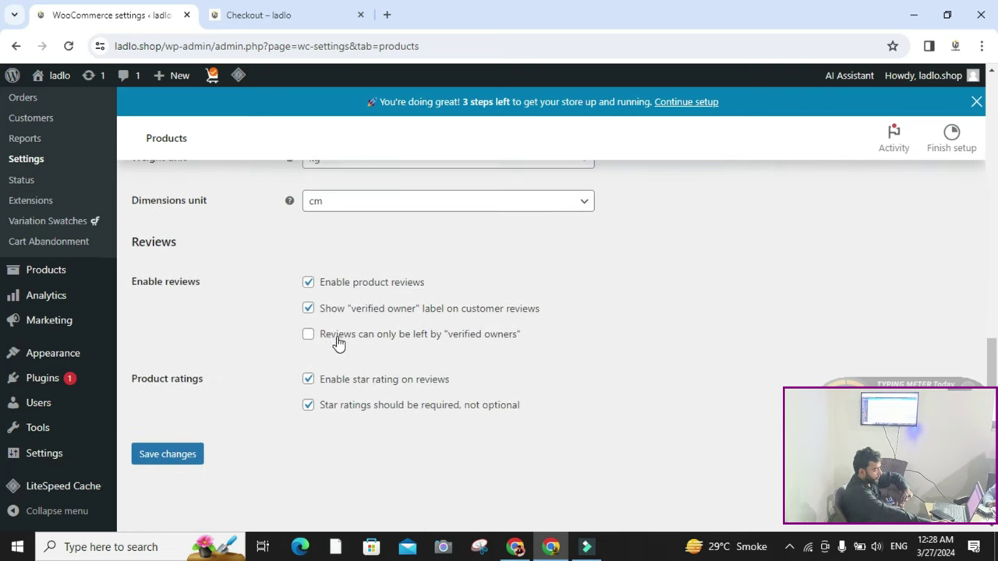
scroll(337, 336, "up", 10)
scroll(337, 336, "up", 3)
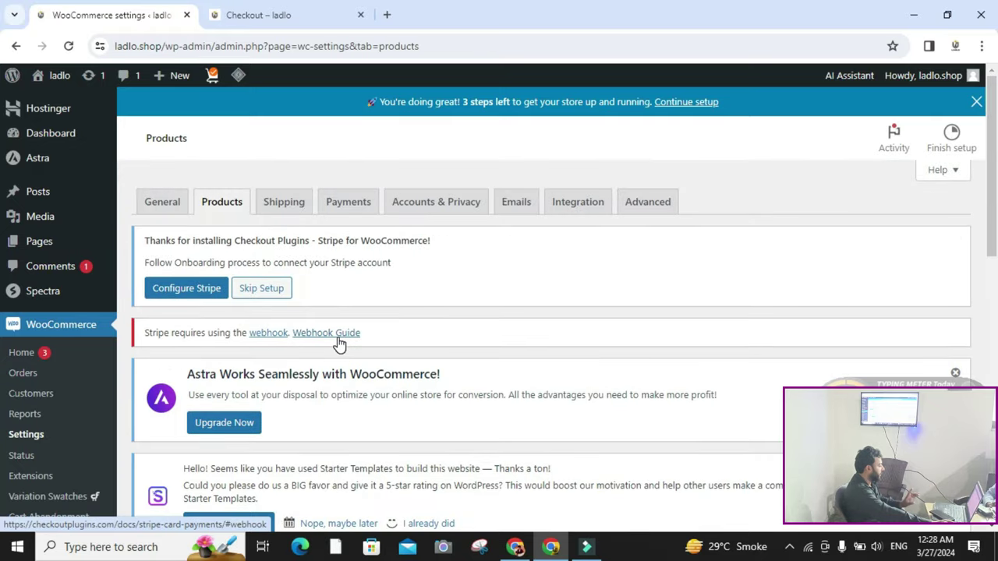
scroll(340, 345, "down", 5)
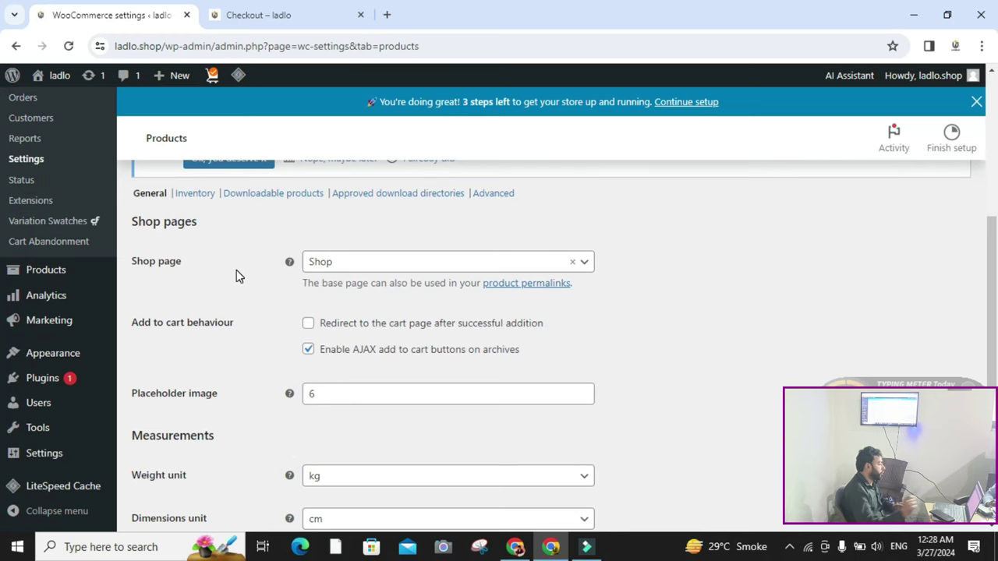
scroll(252, 310, "down", 2)
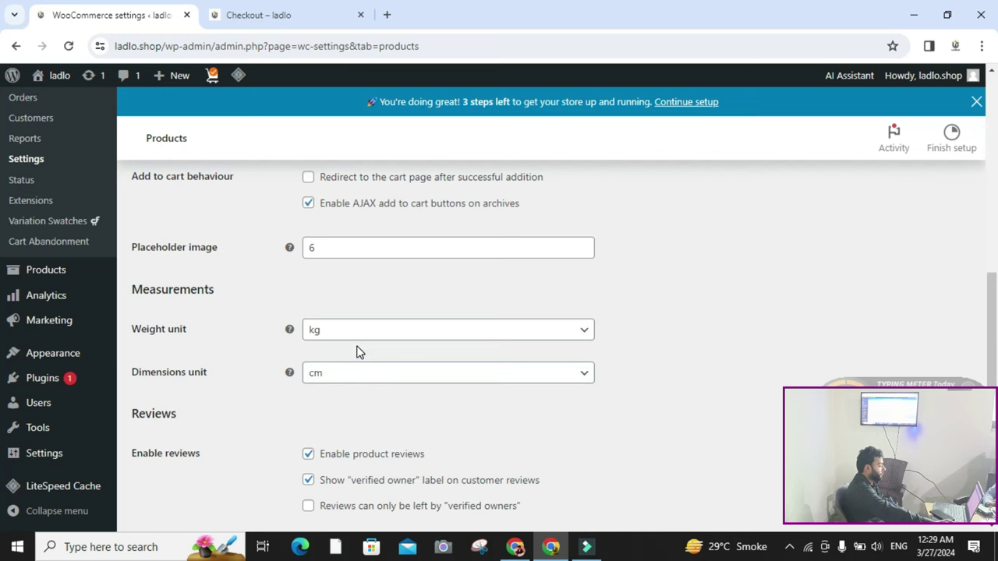
scroll(361, 351, "down", 2)
scroll(360, 349, "up", 10)
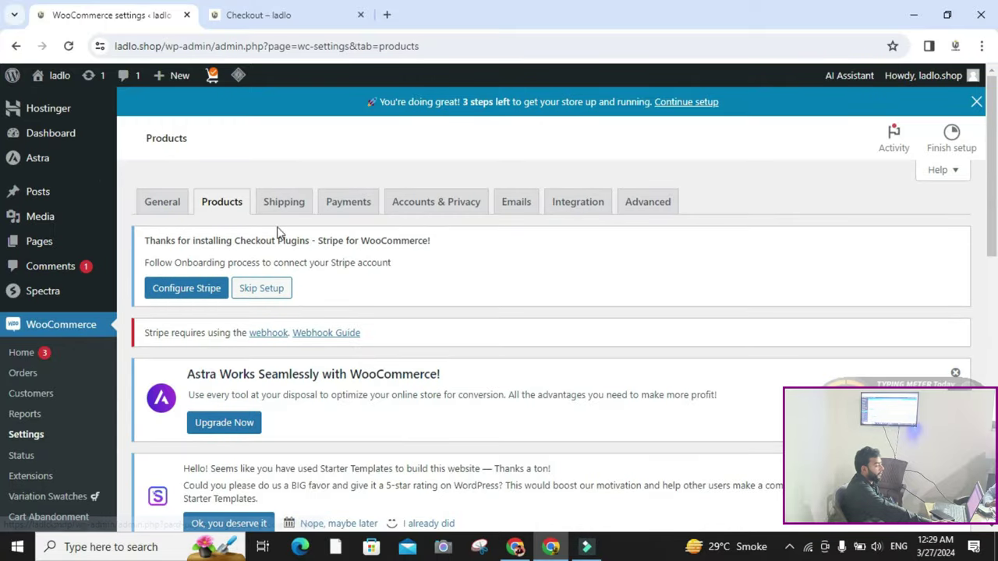
Open the Shipping settings, dismiss the Shipping zones guide and show the table of shipping zones
left_click(284, 201)
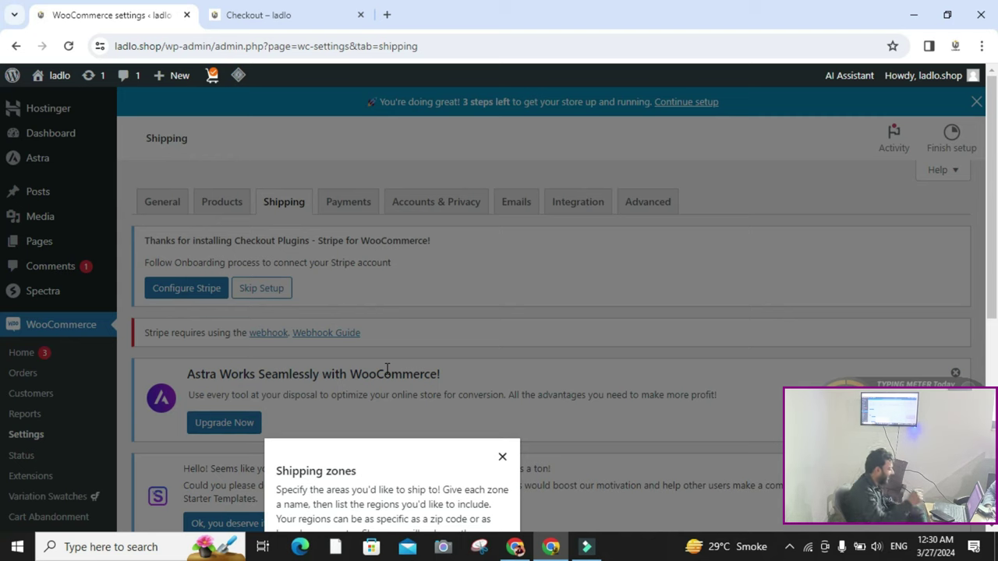
scroll(477, 454, "down", 1)
scroll(477, 453, "down", 2)
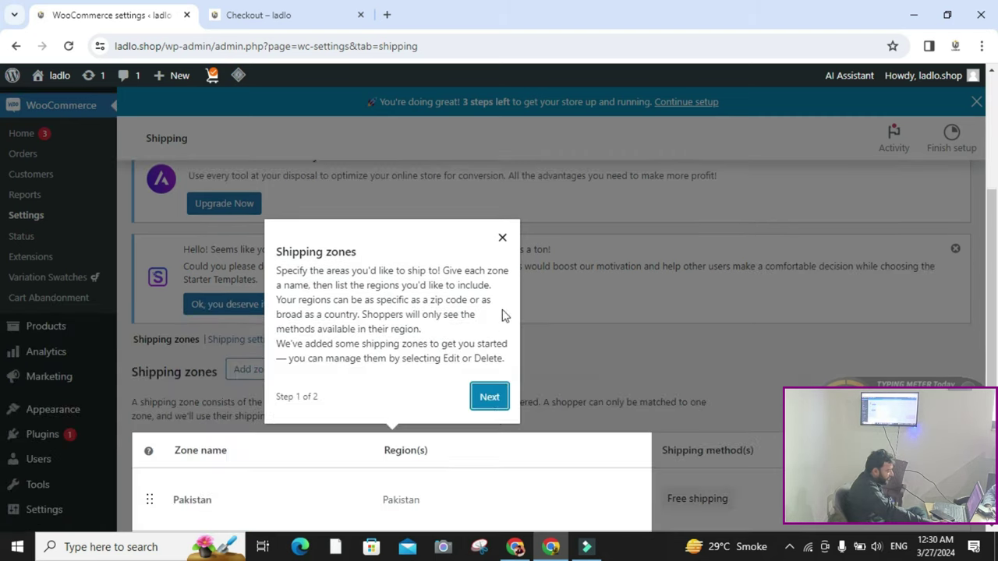
left_click(506, 239)
scroll(446, 336, "down", 3)
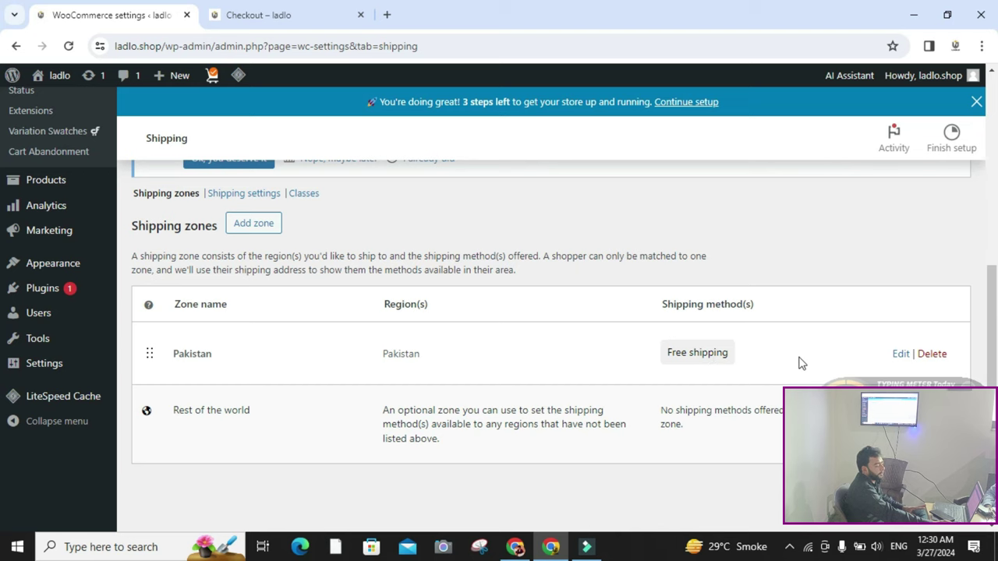
Open the Pakistan shipping zone for editing and bring up the setup of its Free shipping method
left_click(899, 355)
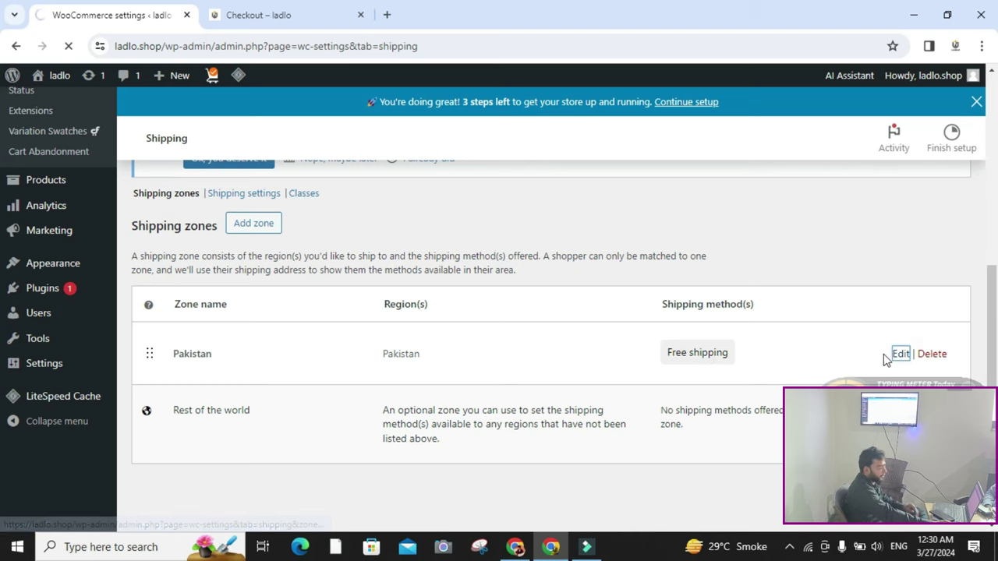
scroll(579, 323, "down", 3)
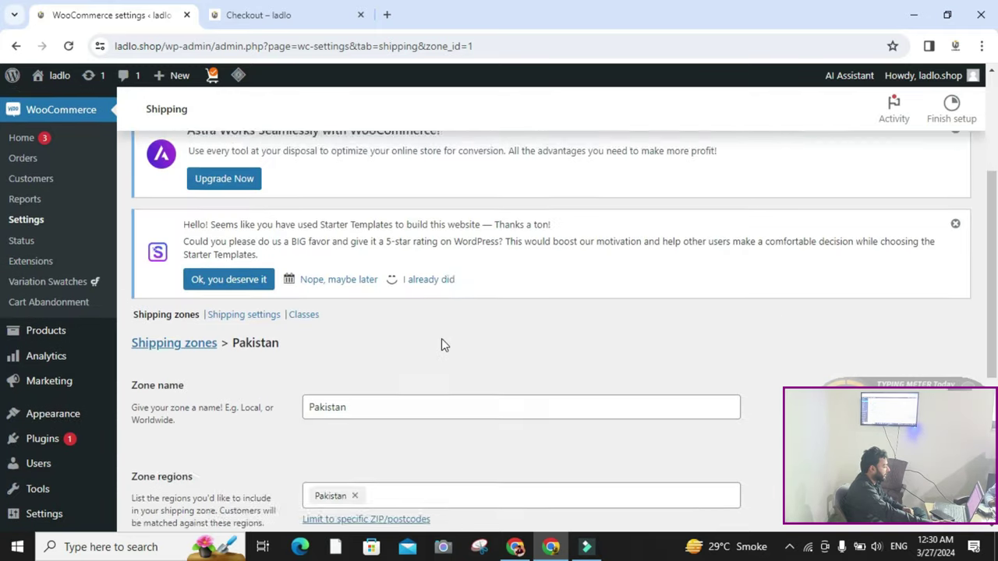
scroll(340, 357, "down", 3)
scroll(361, 410, "down", 1)
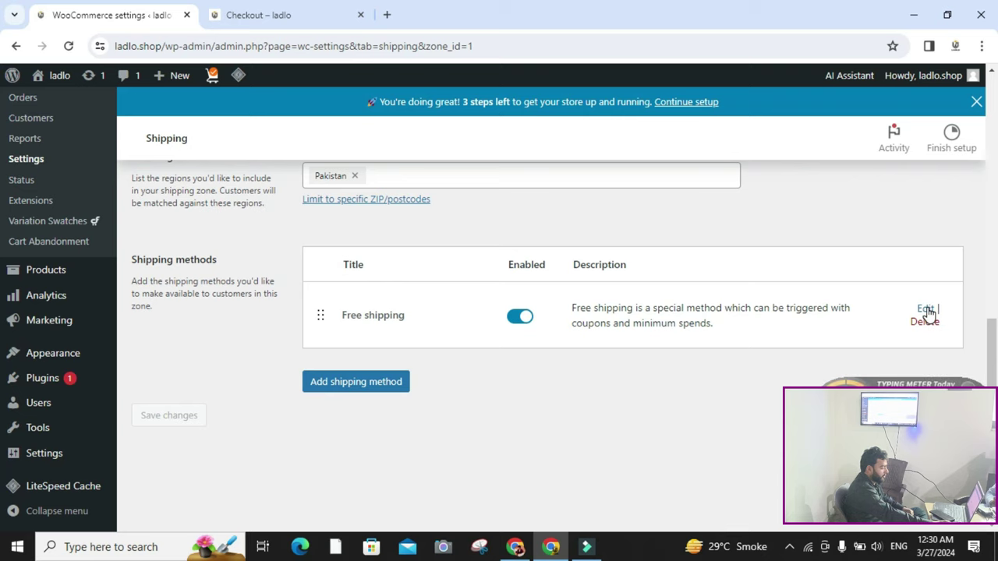
left_click(923, 309)
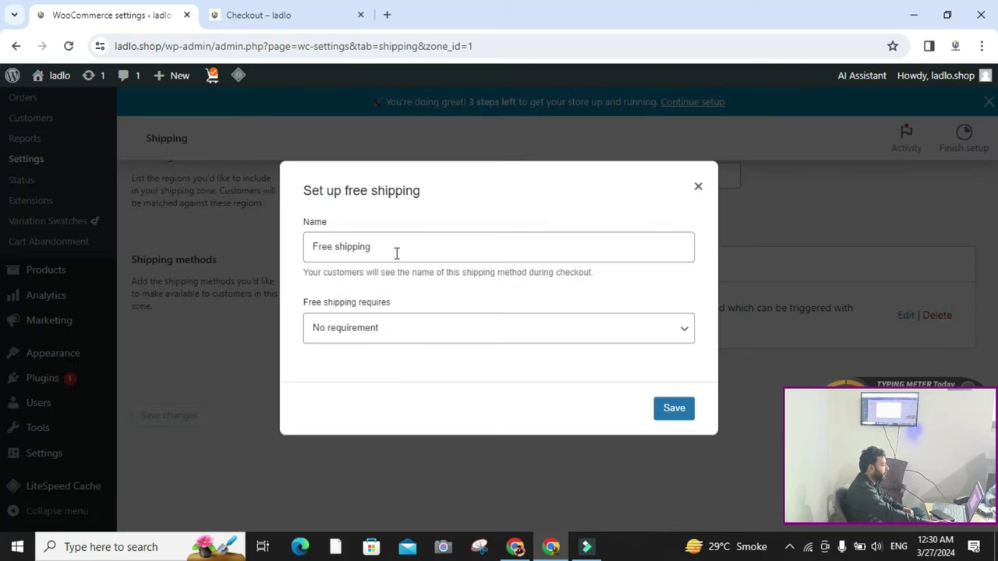
Try the valid coupon requirement for free shipping, then a minimum order amount of Rs 3000
left_click(412, 326)
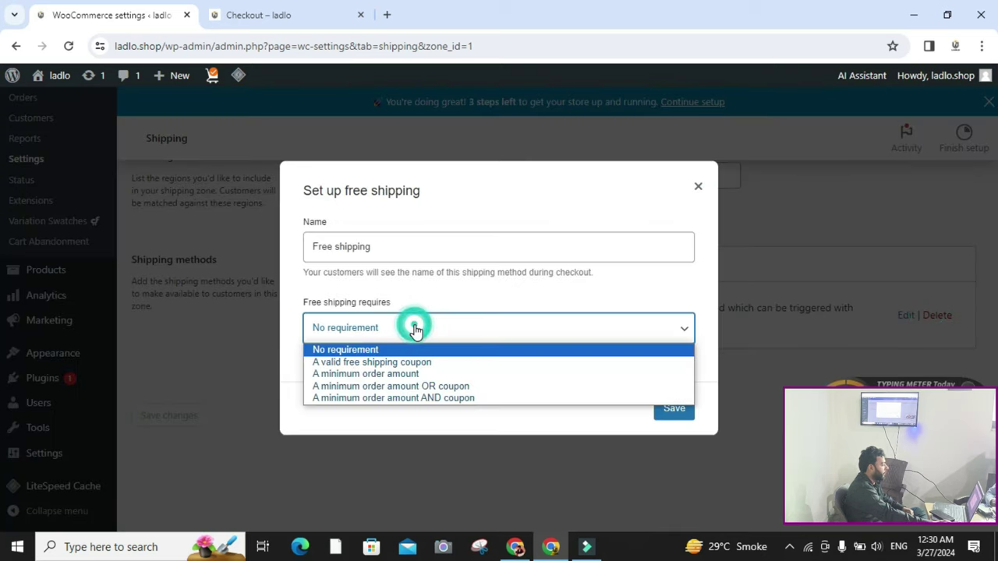
left_click(449, 363)
left_click(486, 333)
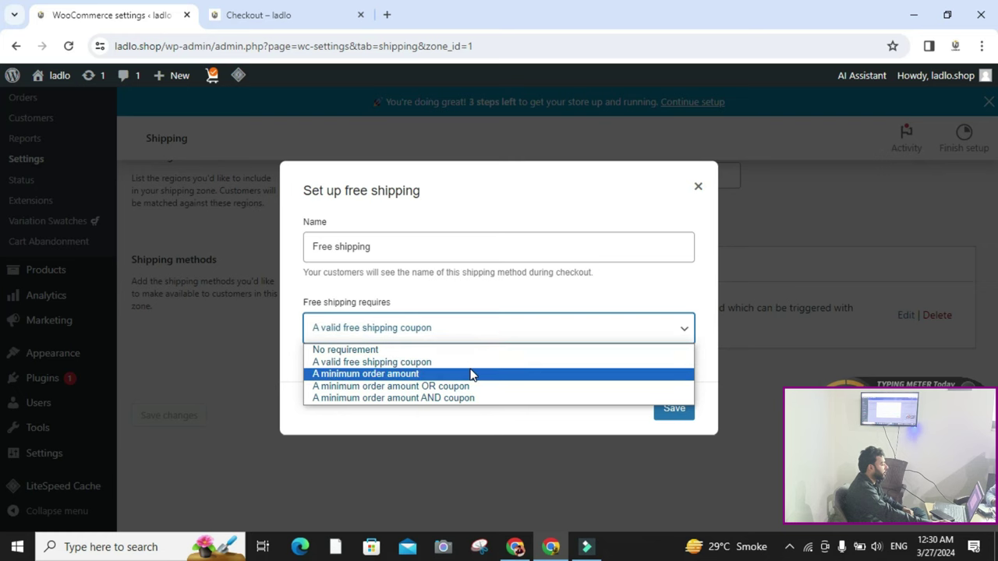
left_click(472, 374)
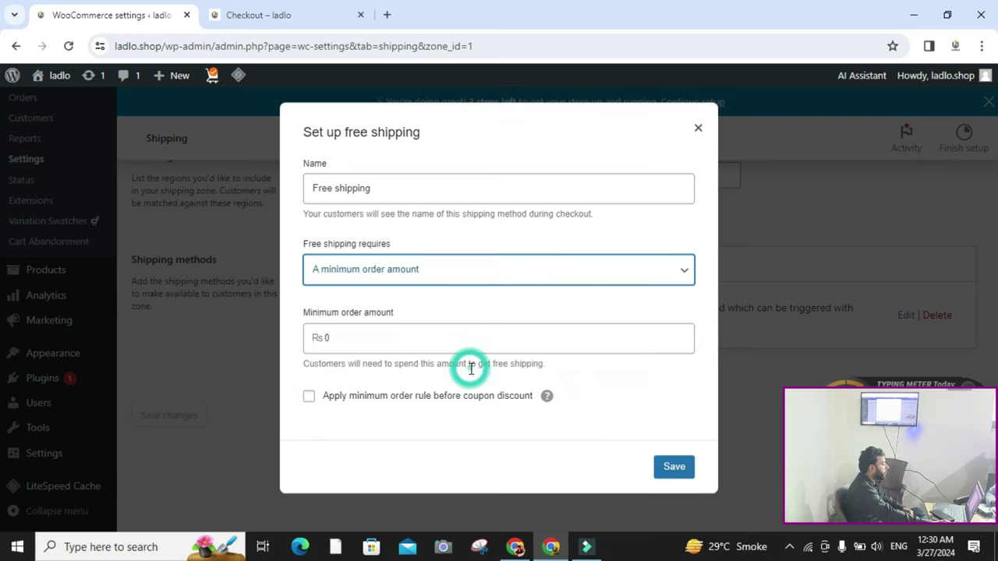
double_click(394, 327)
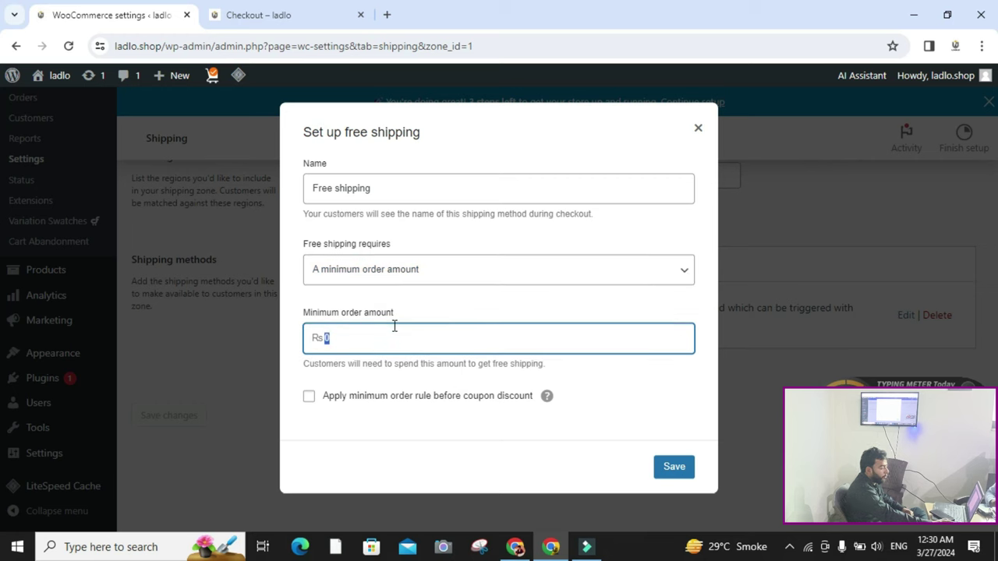
type("3")
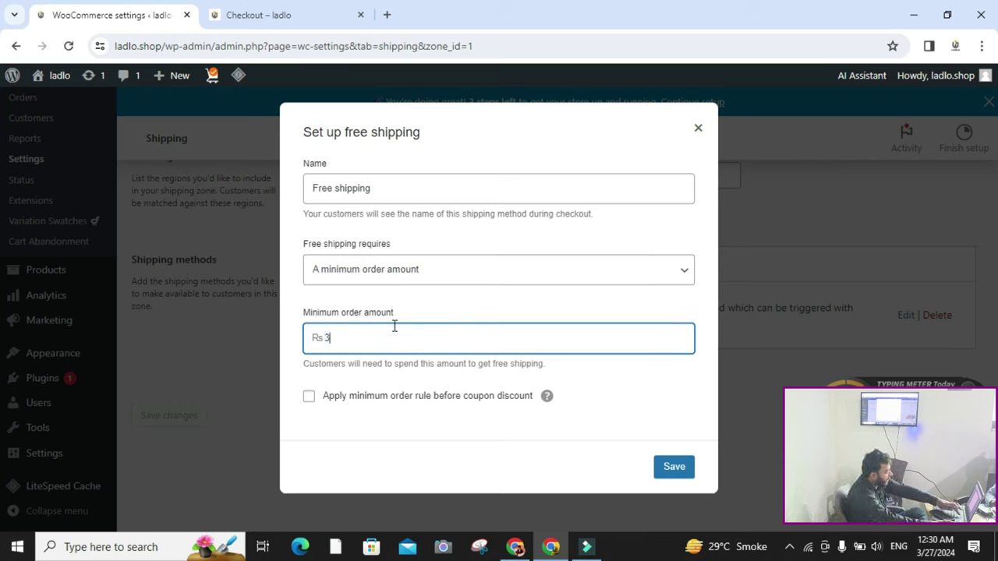
type("000")
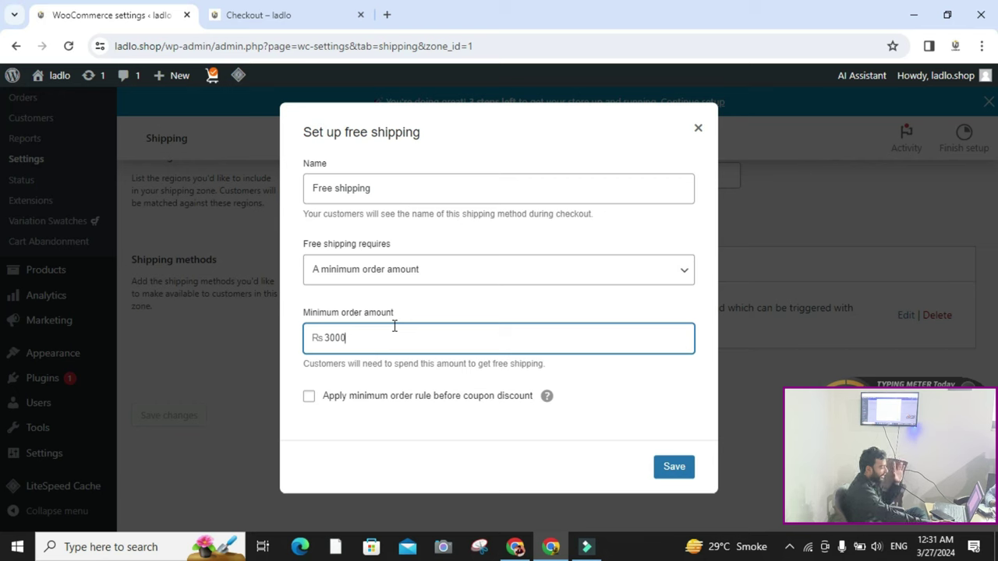
Try making free shipping require a valid free shipping coupon, and close the setup without saving
left_click(474, 280)
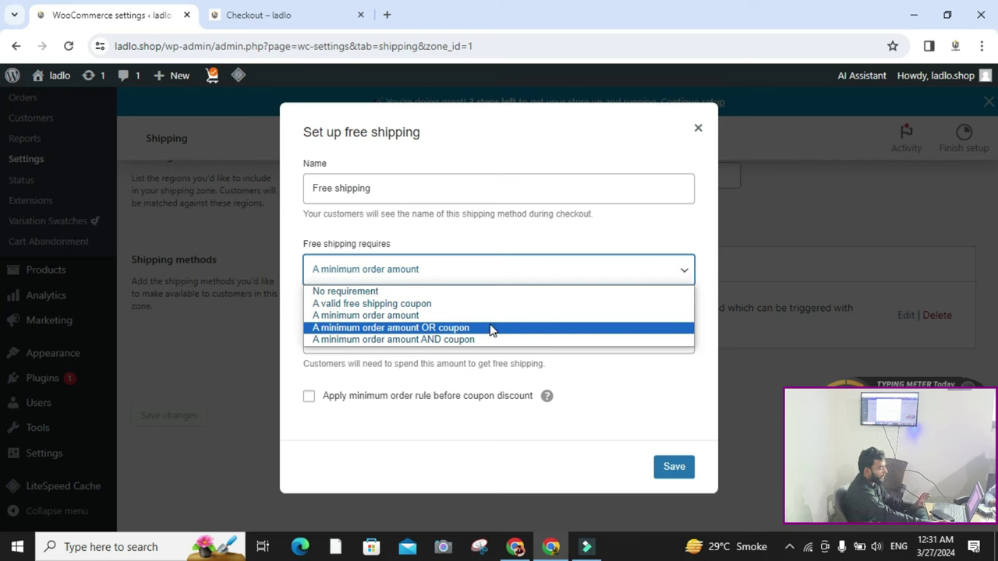
left_click(452, 304)
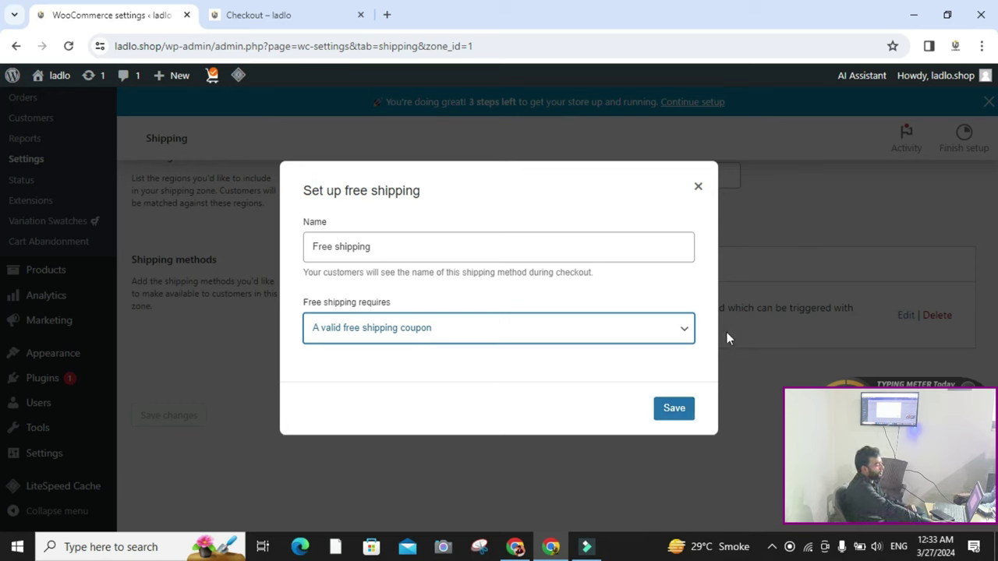
left_click(699, 191)
Open the Payments settings and examine the list of payment methods, from Stripe Card Processing to Cash on delivery
scroll(483, 370, "up", 10)
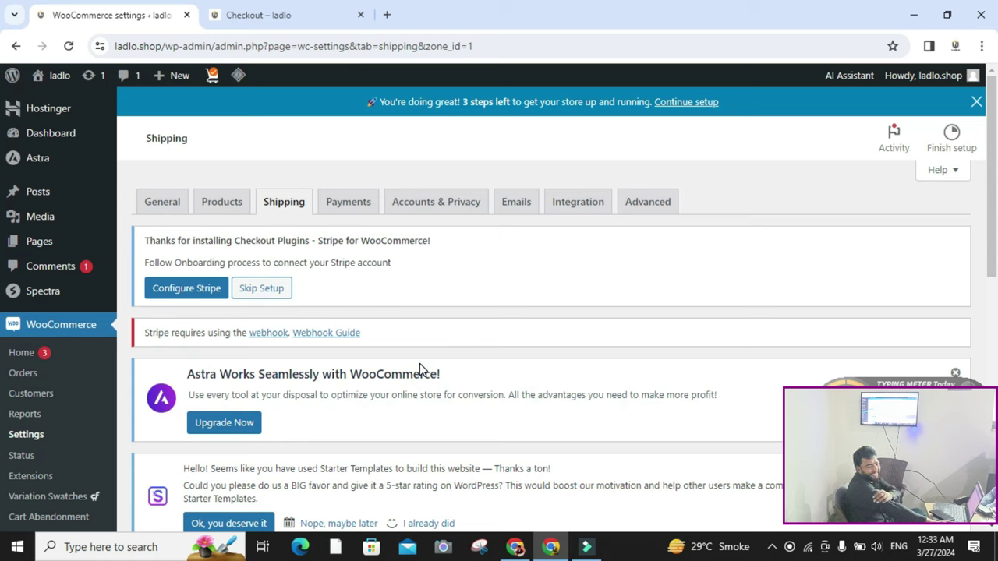
left_click(352, 209)
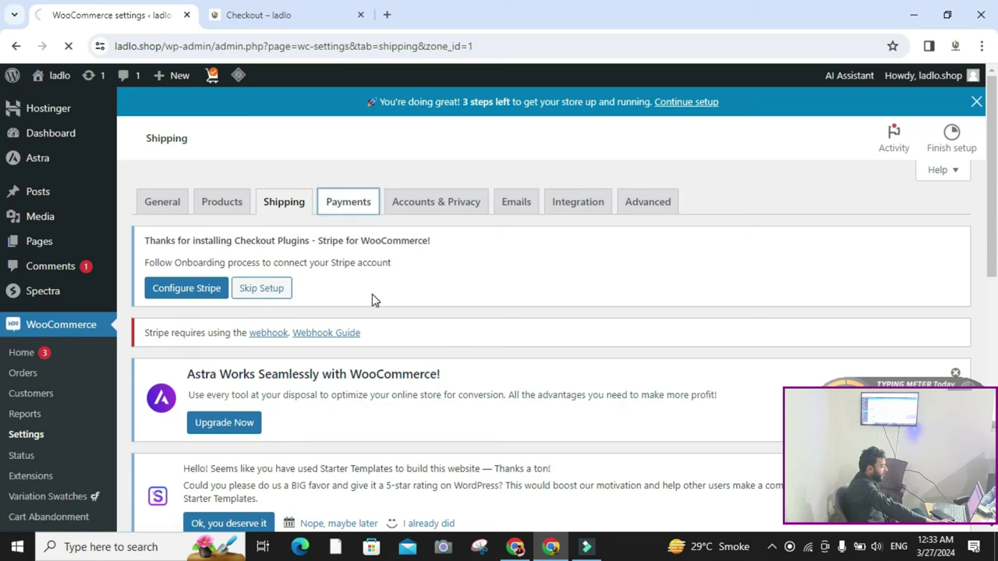
scroll(371, 300, "down", 3)
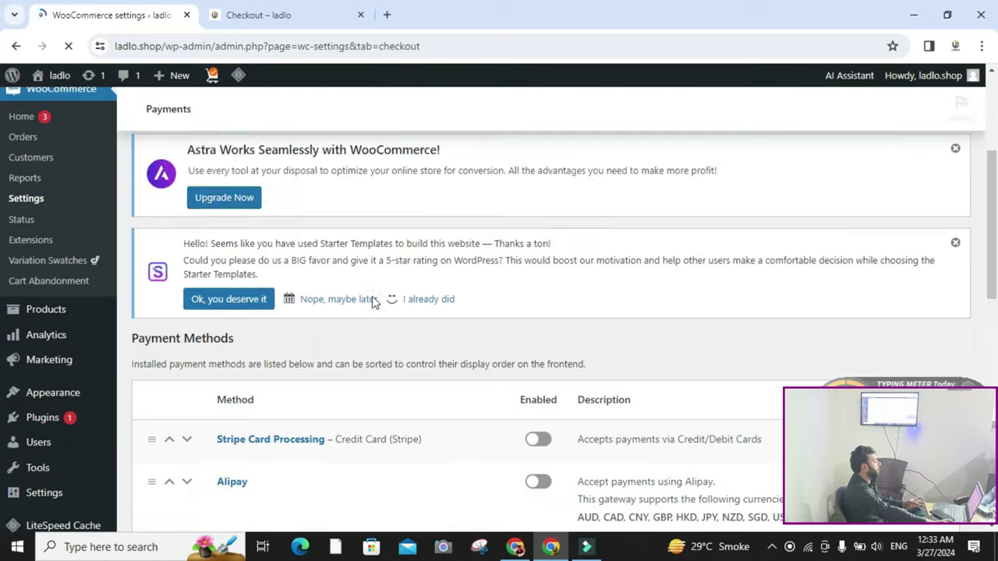
scroll(372, 302, "down", 10)
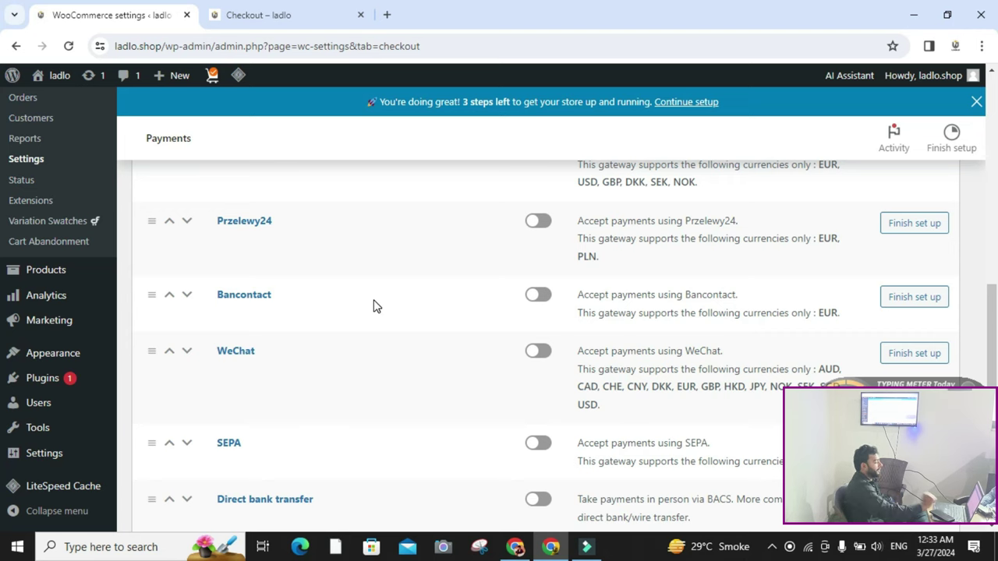
scroll(374, 308, "down", 2)
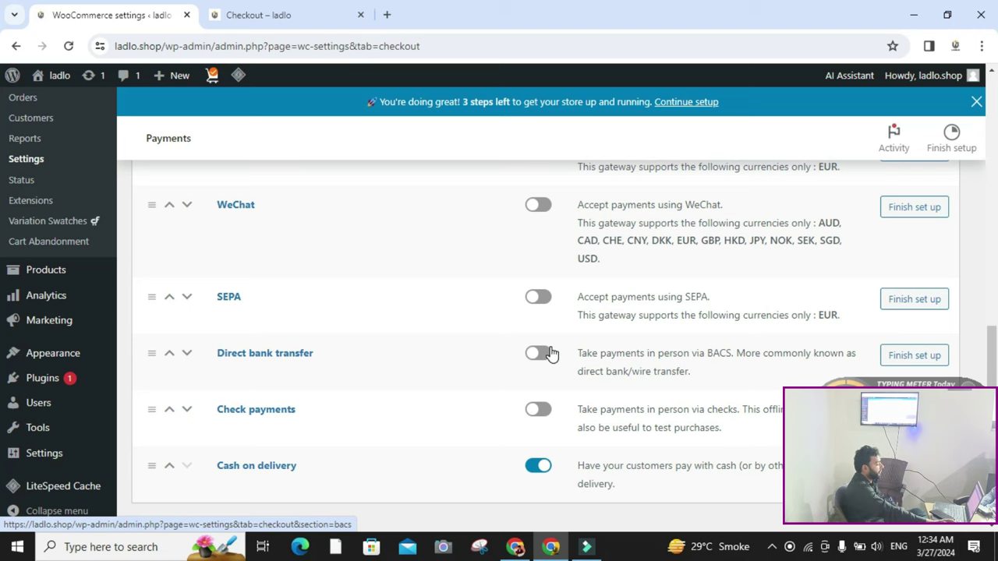
scroll(552, 315, "up", 4)
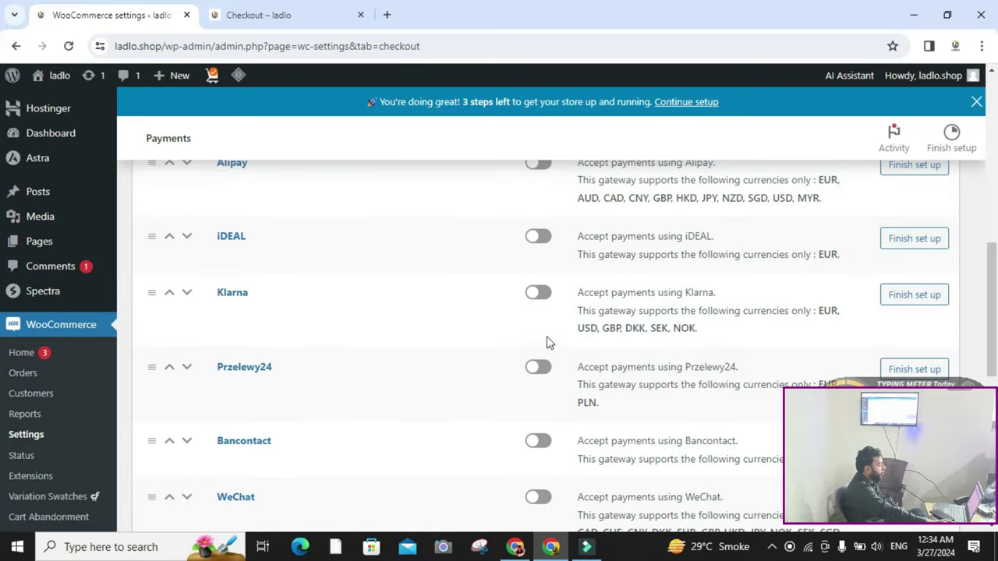
scroll(442, 334, "up", 1)
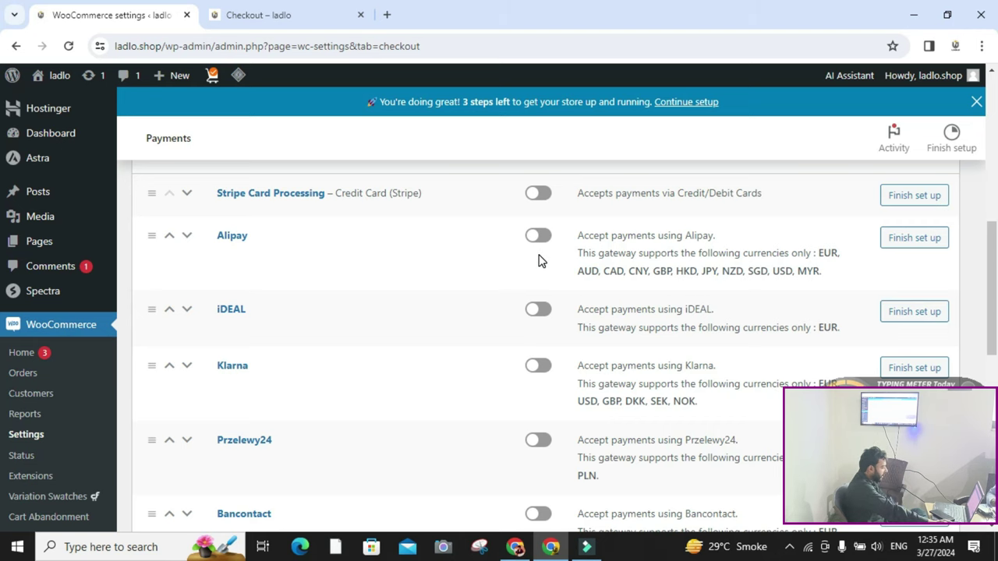
scroll(519, 285, "down", 2)
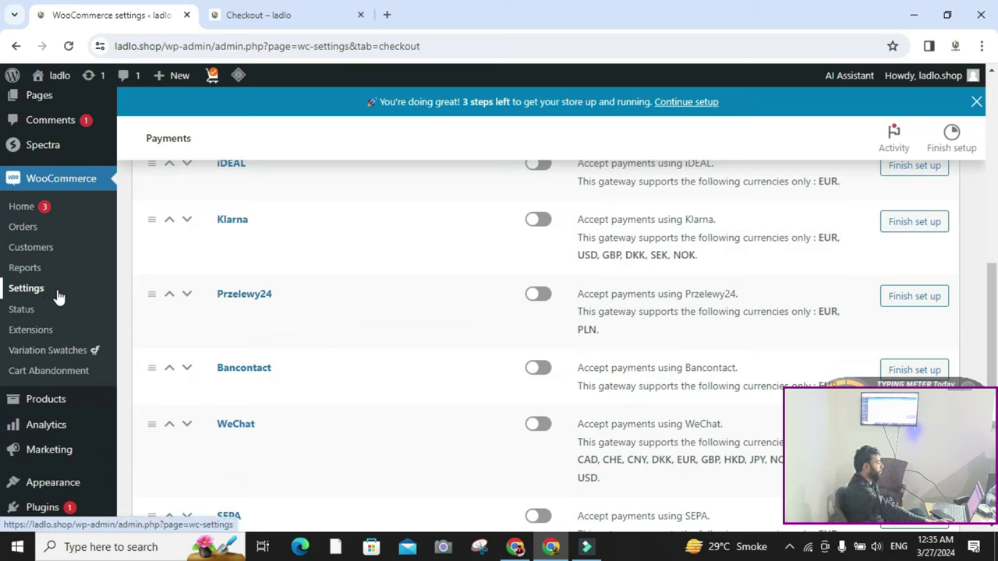
left_click(24, 311)
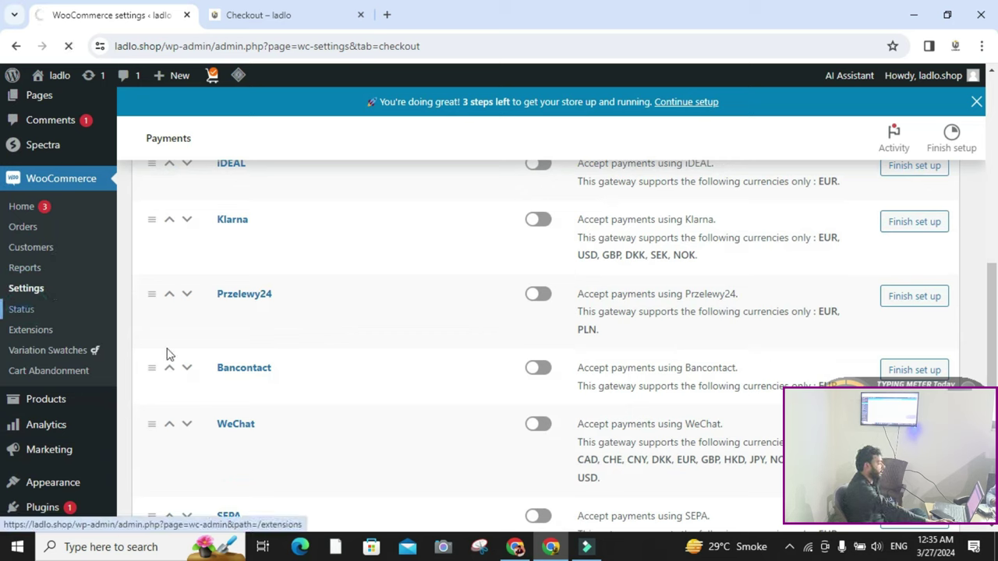
scroll(273, 347, "up", 9)
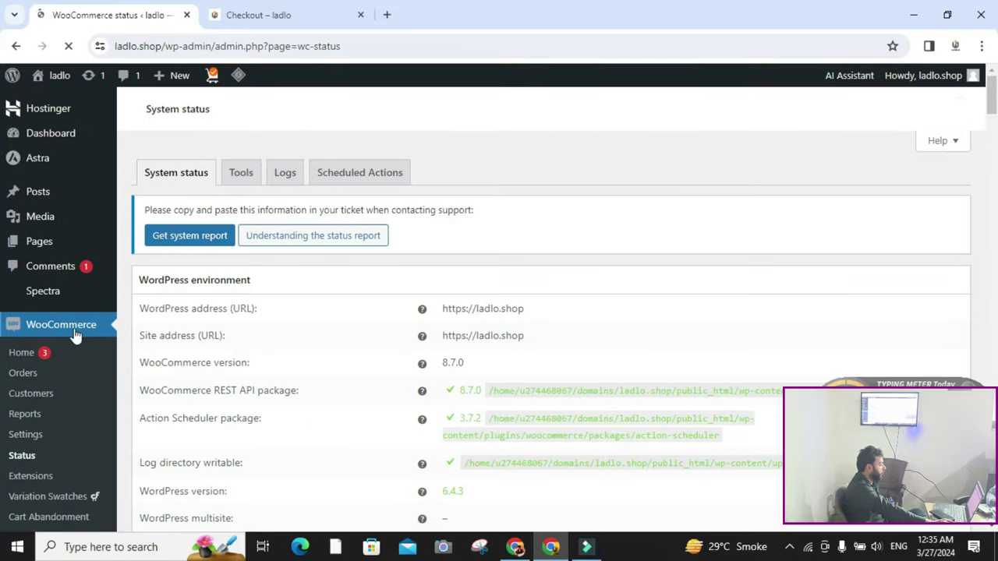
left_click(26, 434)
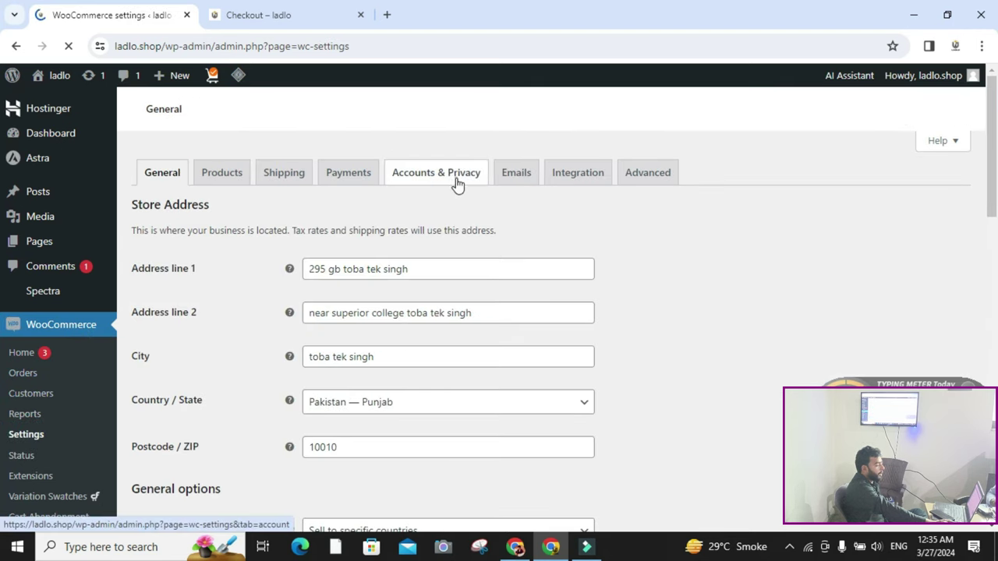
Open the Accounts & Privacy settings and examine the guest checkout, account creation and personal data retention options
left_click(456, 181)
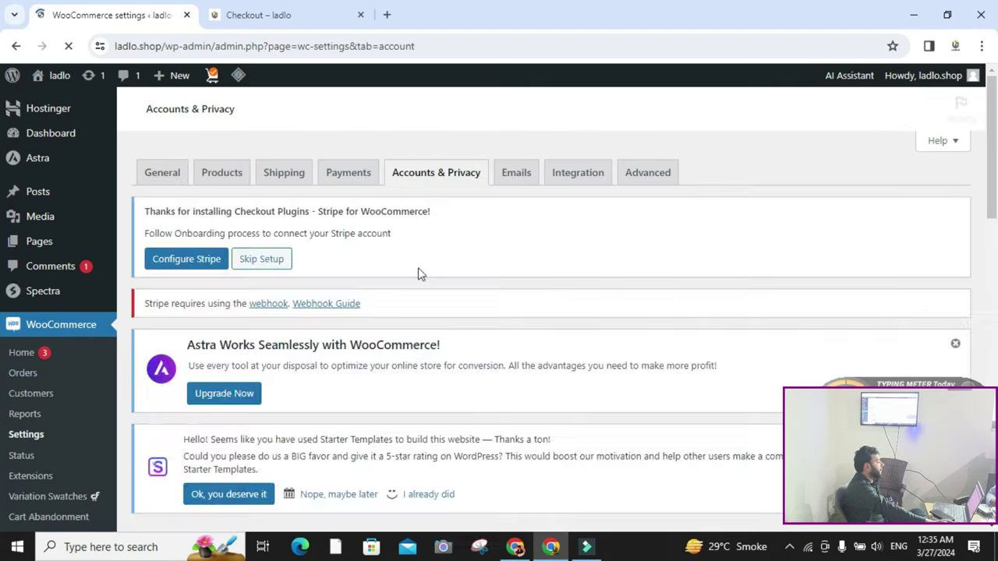
scroll(410, 289, "down", 3)
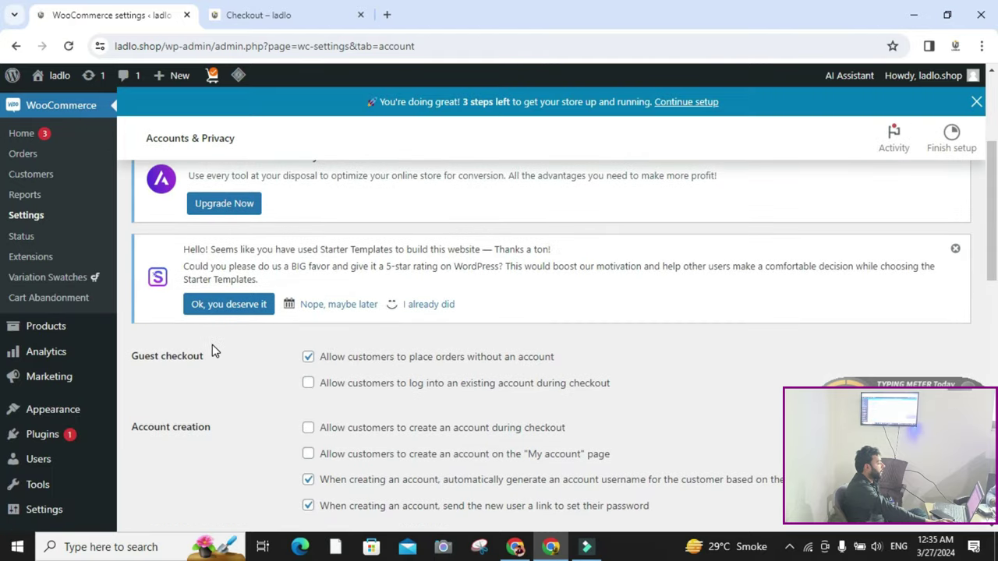
scroll(212, 350, "down", 5)
scroll(212, 350, "down", 6)
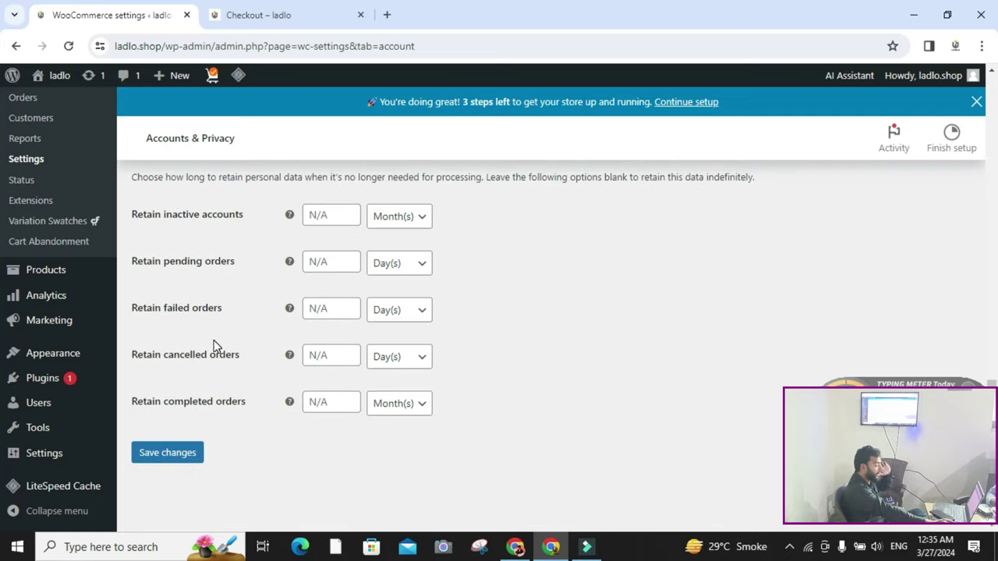
scroll(213, 346, "up", 15)
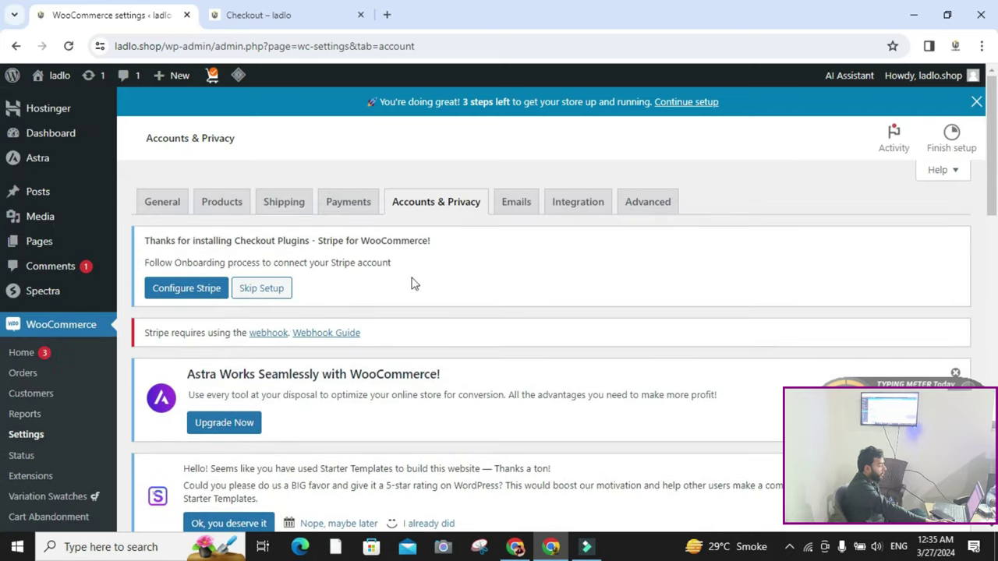
Open the Emails settings and examine the order and customer notifications with their content types and recipients
left_click(534, 209)
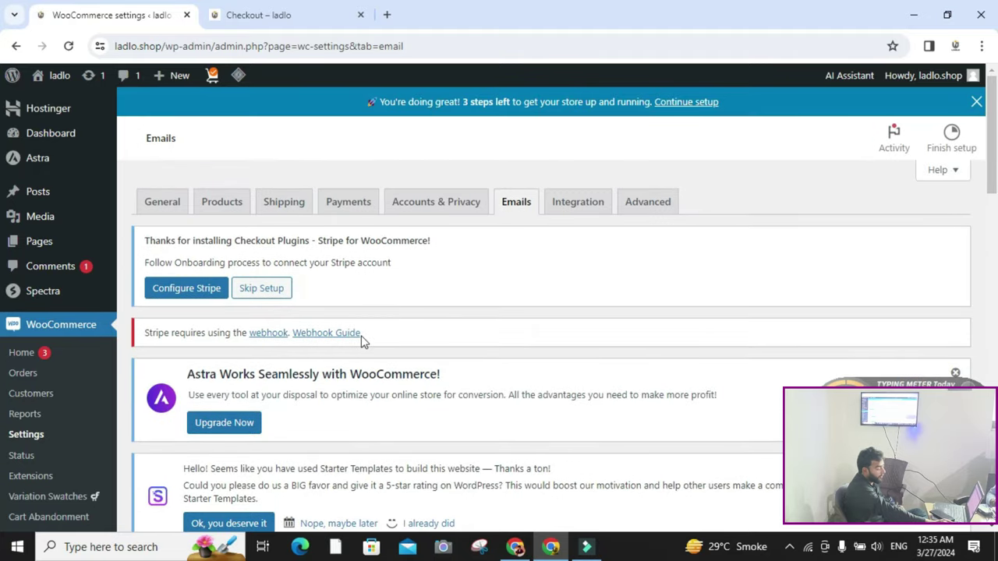
scroll(361, 341, "down", 5)
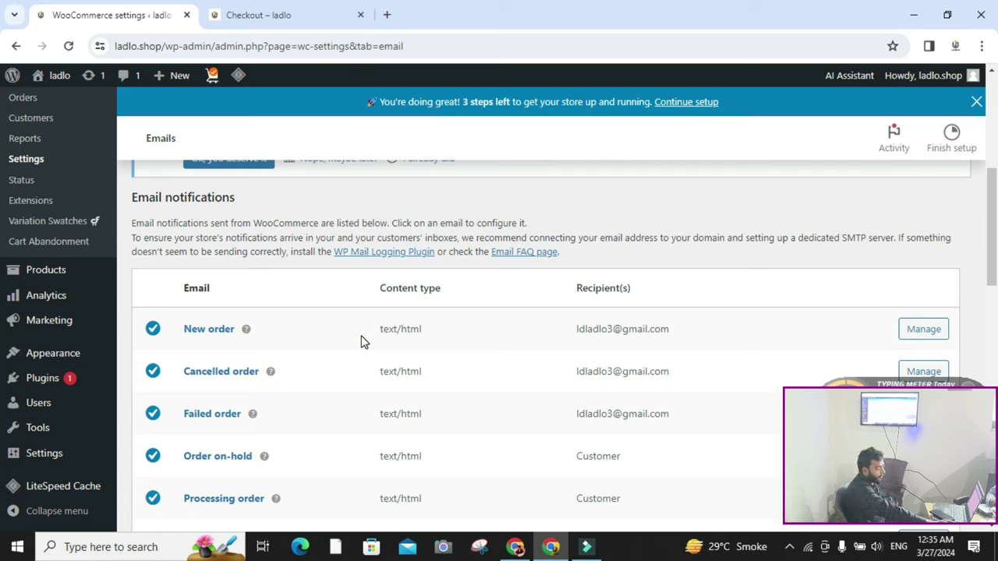
scroll(371, 334, "down", 2)
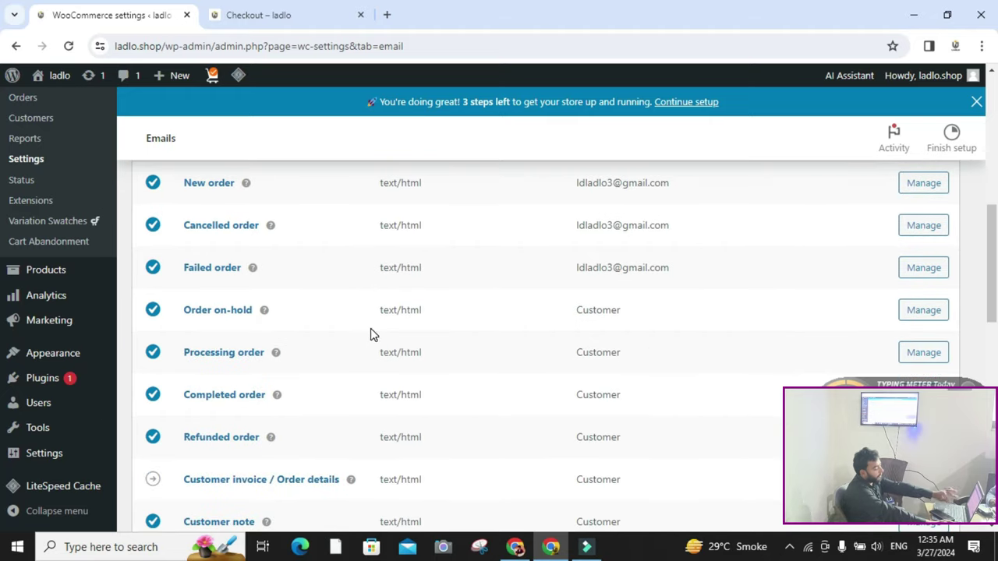
scroll(326, 384, "down", 1)
scroll(329, 383, "down", 2)
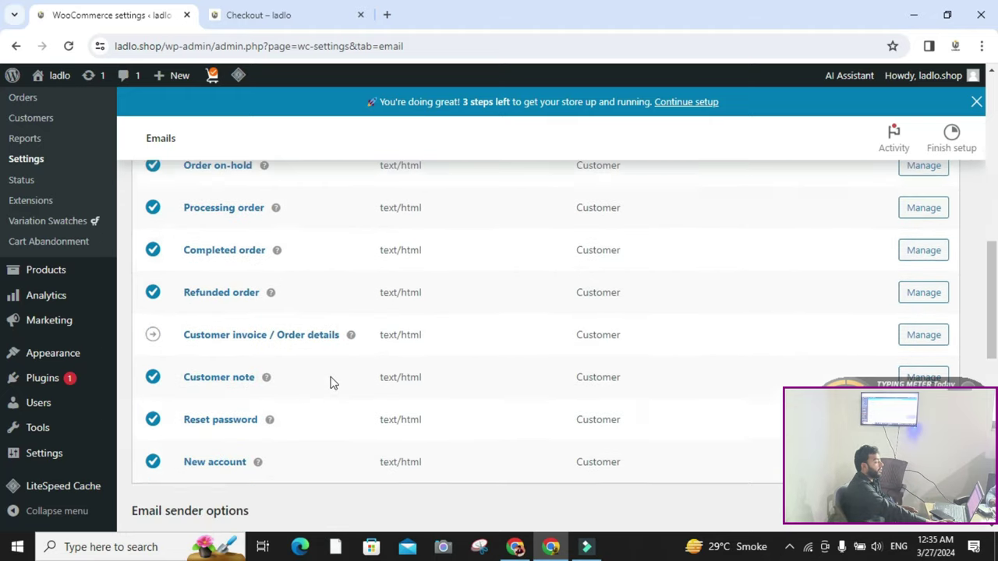
scroll(252, 356, "up", 5)
scroll(238, 449, "down", 1)
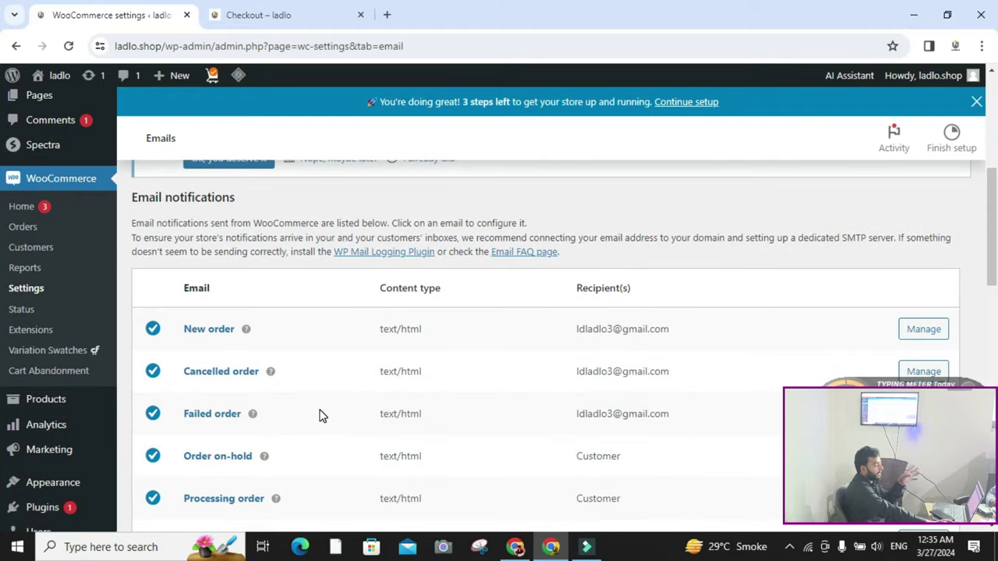
scroll(319, 415, "down", 2)
scroll(320, 415, "down", 1)
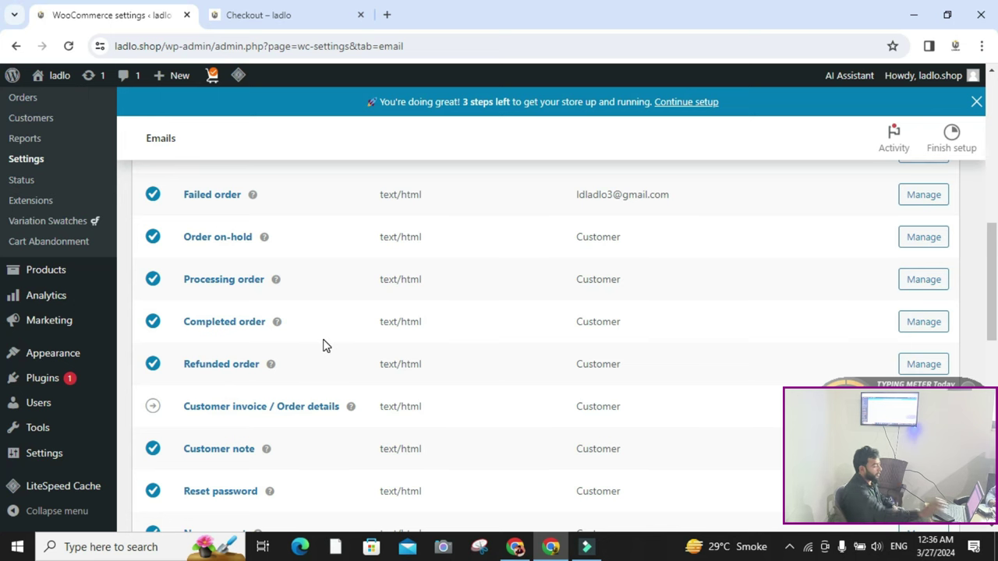
scroll(323, 345, "up", 4)
scroll(404, 337, "down", 2)
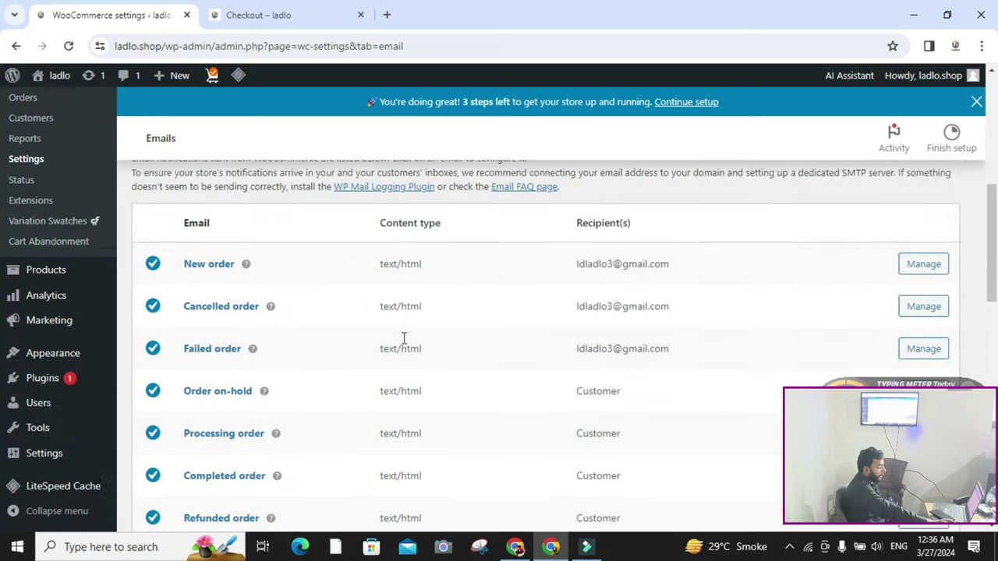
scroll(421, 339, "down", 1)
scroll(581, 378, "down", 1)
scroll(483, 343, "up", 2)
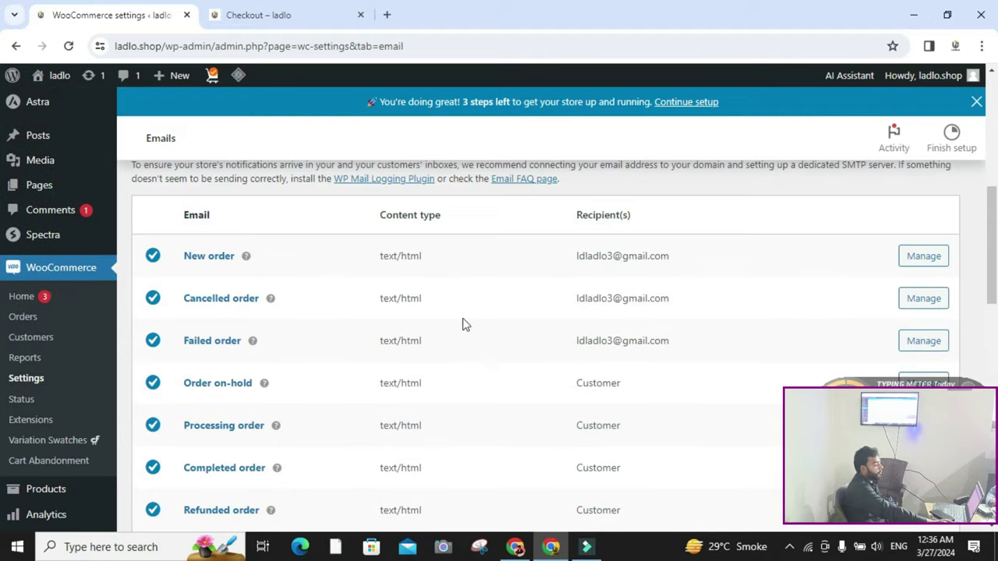
Examine the remaining email notifications and the recipients of the new order, cancelled order and failed order emails
scroll(618, 379, "down", 1)
scroll(619, 378, "down", 2)
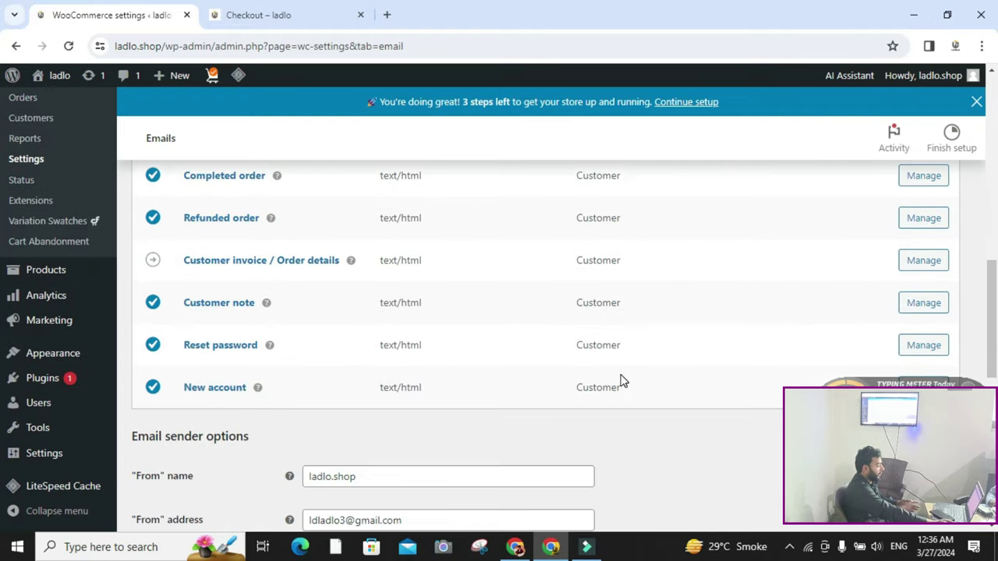
scroll(621, 381, "up", 2)
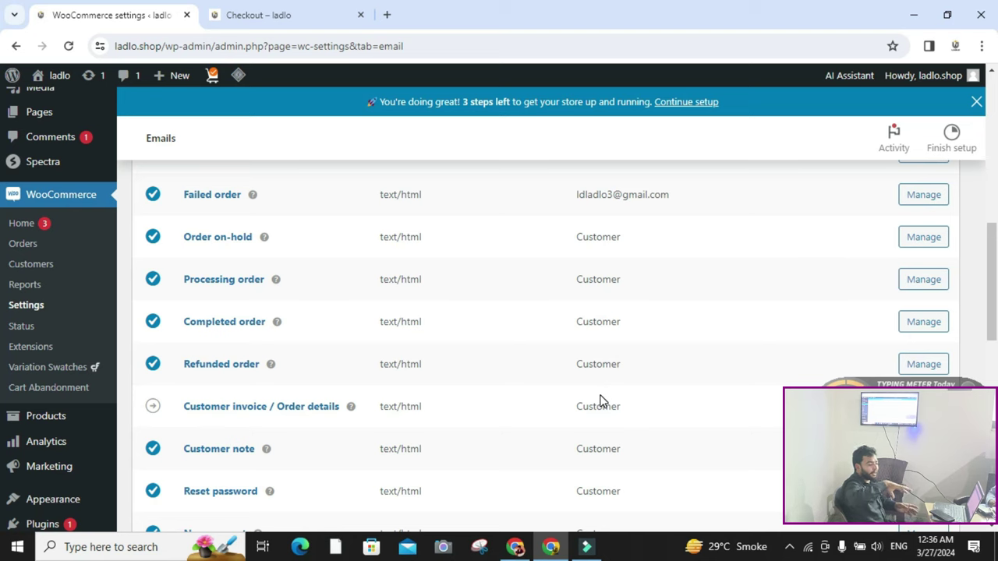
scroll(621, 398, "up", 3)
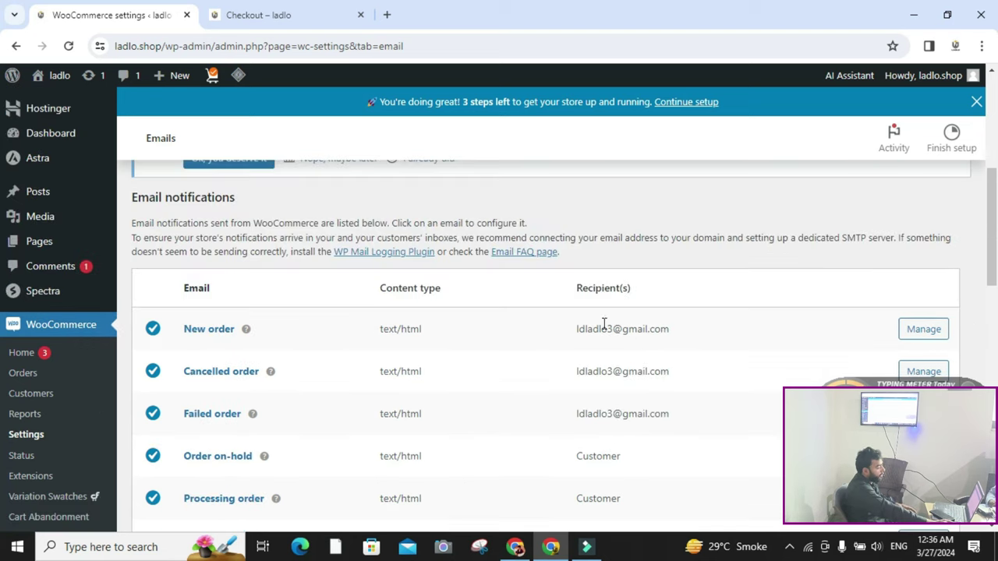
left_click_drag(576, 329, 672, 413)
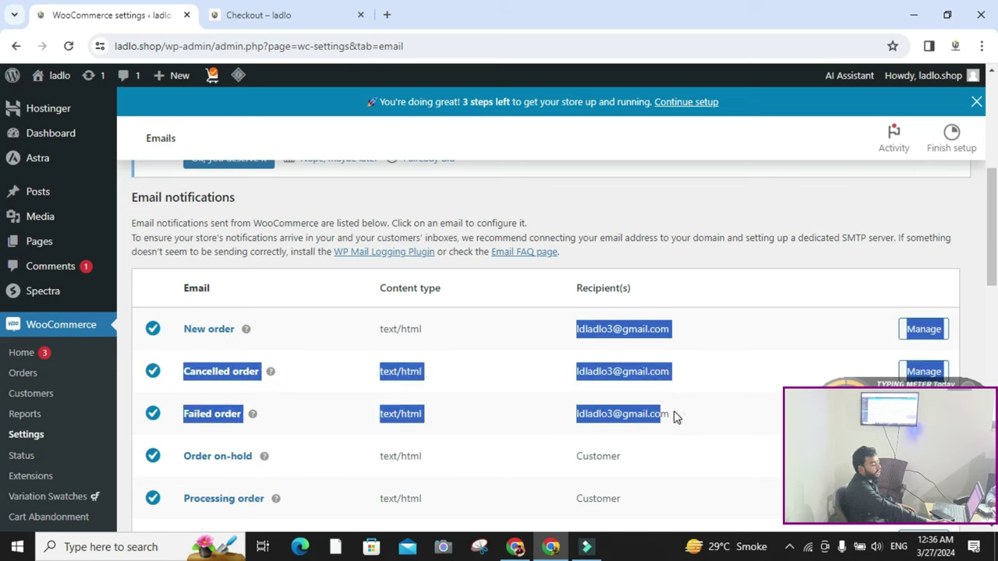
left_click(675, 414)
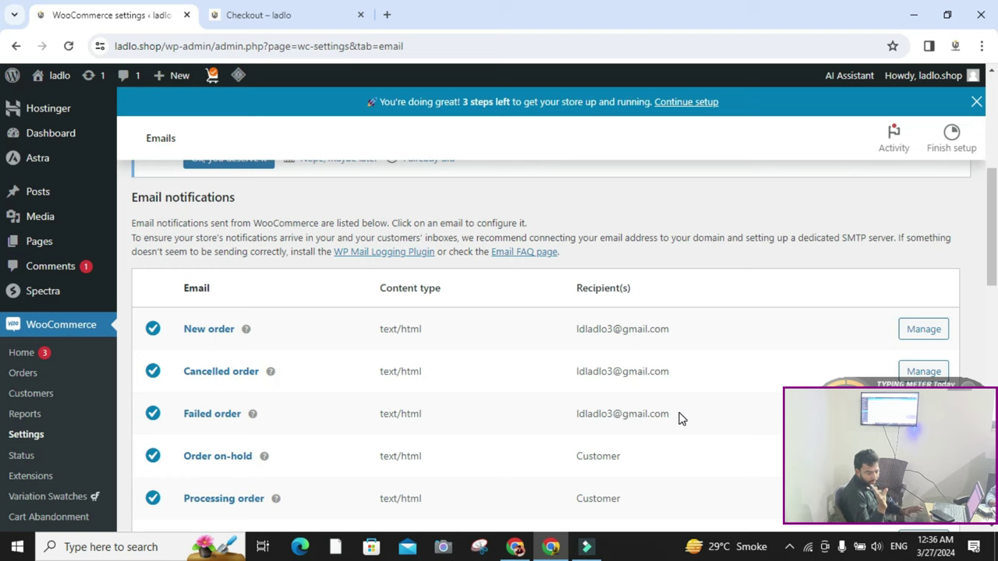
scroll(678, 418, "up", 5)
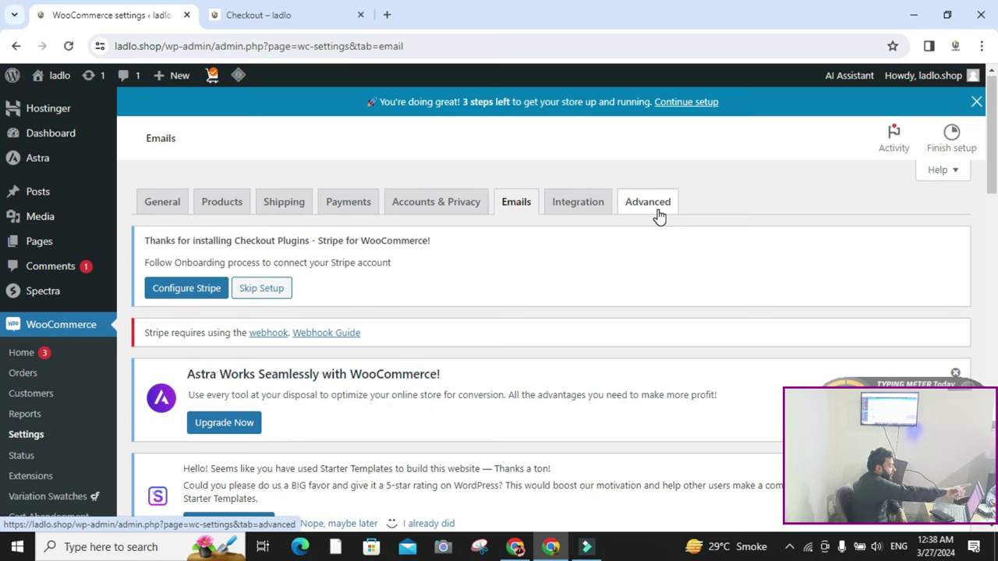
Open the browser's developer tools to inspect the elements of the Emails settings page
mouse_move(160, 245)
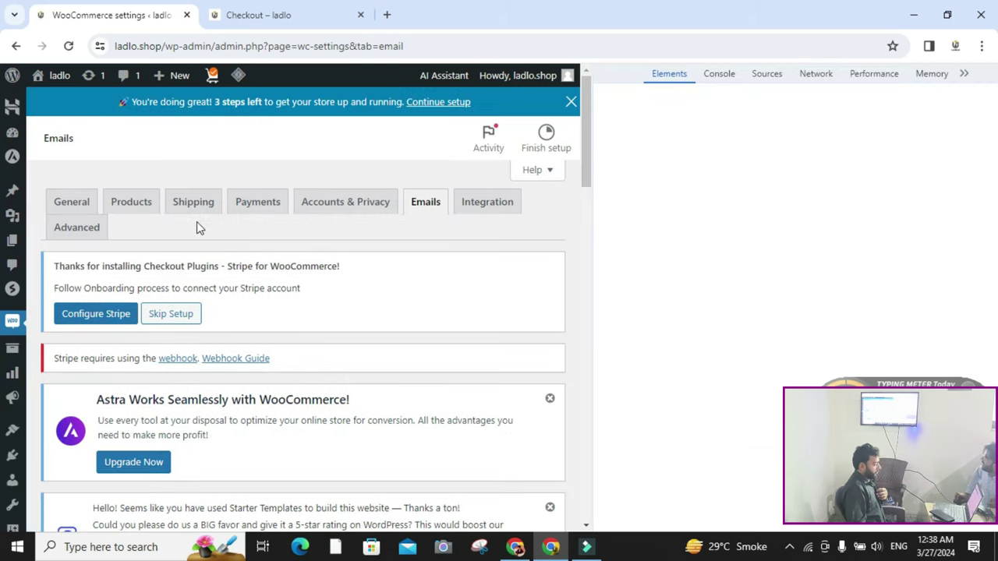
key("F12")
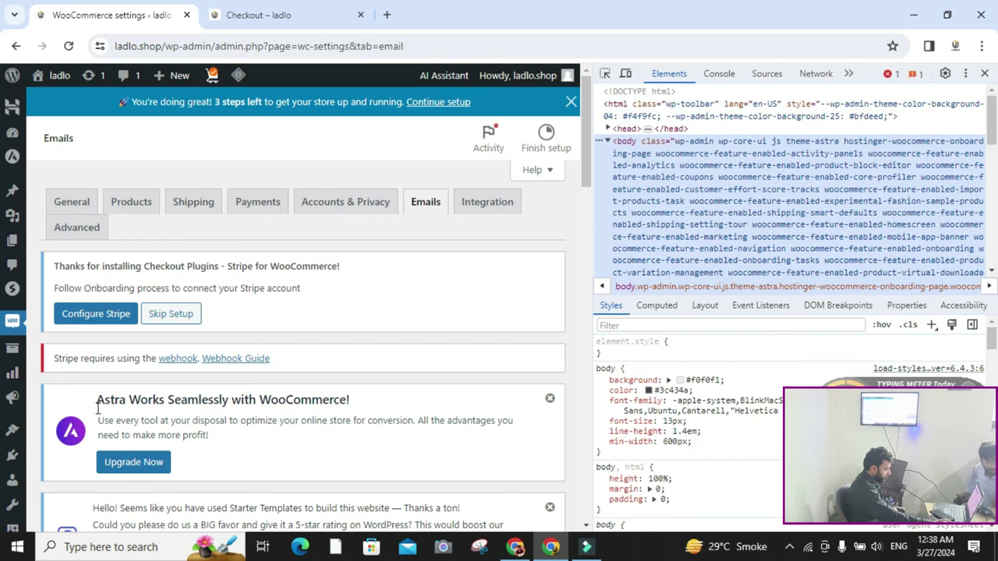